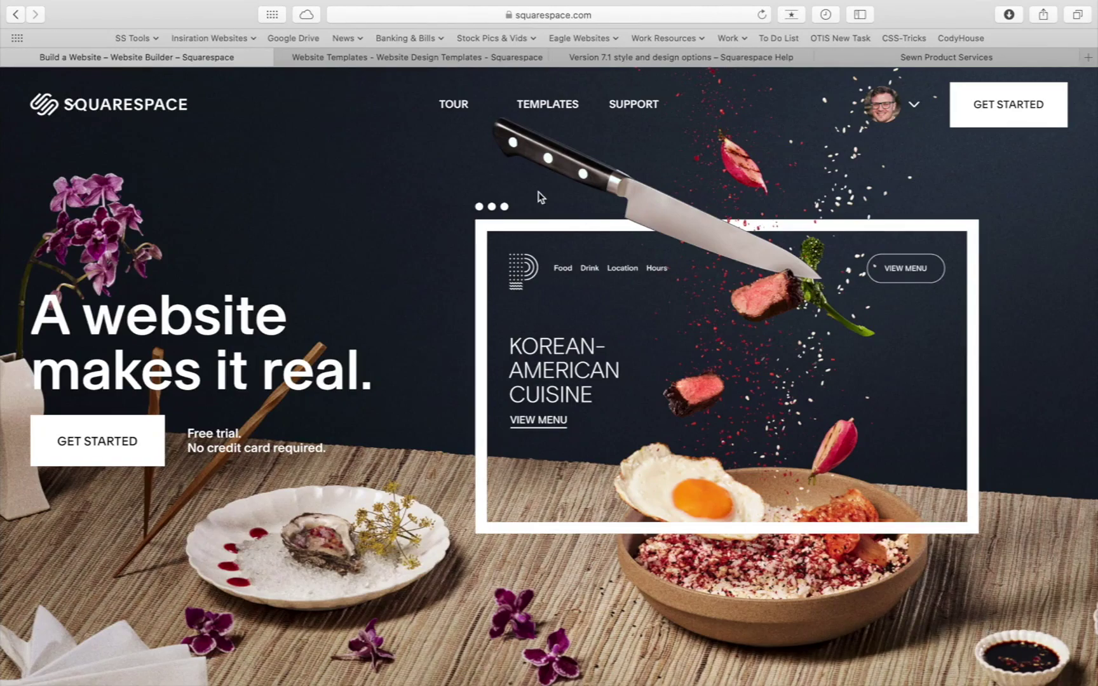
Look over the Squarespace "Pick your starting point" template page and its Popular Designs
click(395, 56)
scroll(637, 478, up, 10)
scroll(637, 478, down, 10)
scroll(639, 473, up, 3)
scroll(638, 474, up, 15)
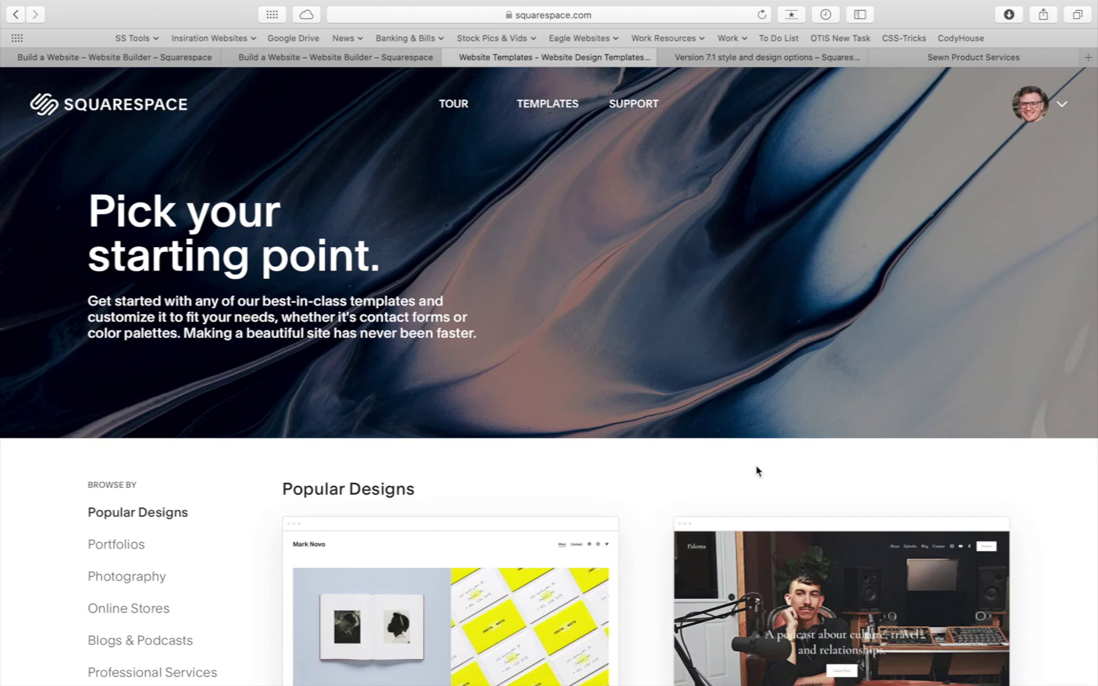
scroll(646, 575, down, 15)
scroll(646, 575, up, 15)
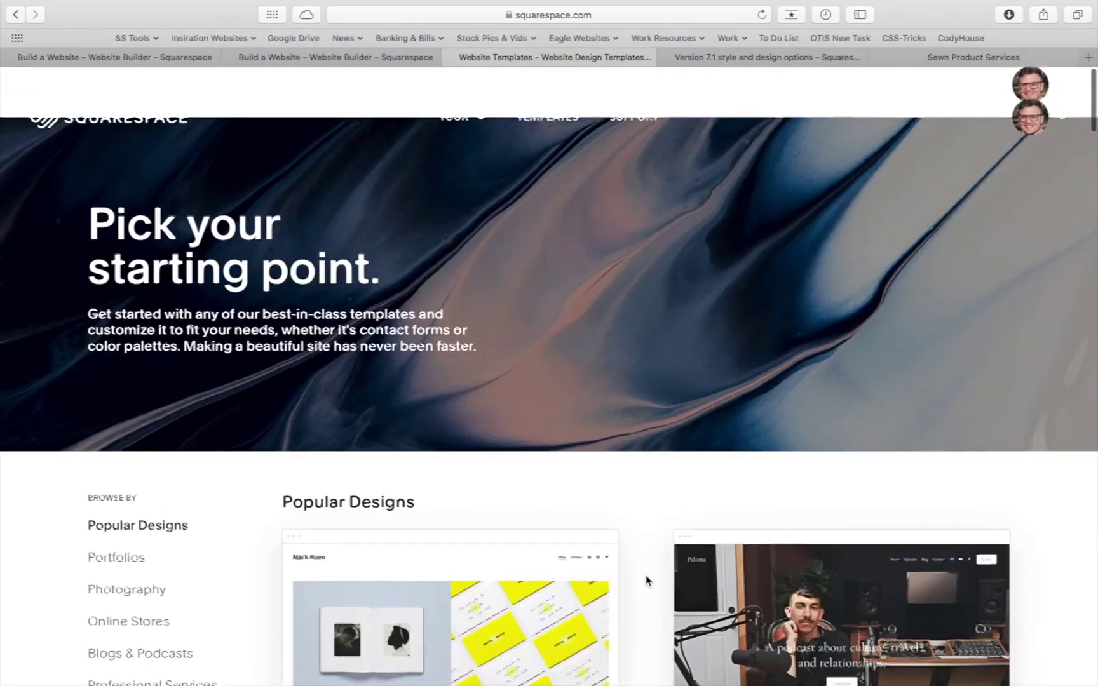
Open the template page from the Squarespace homepage and look through its designs, such as Wells and Wexley
click(348, 58)
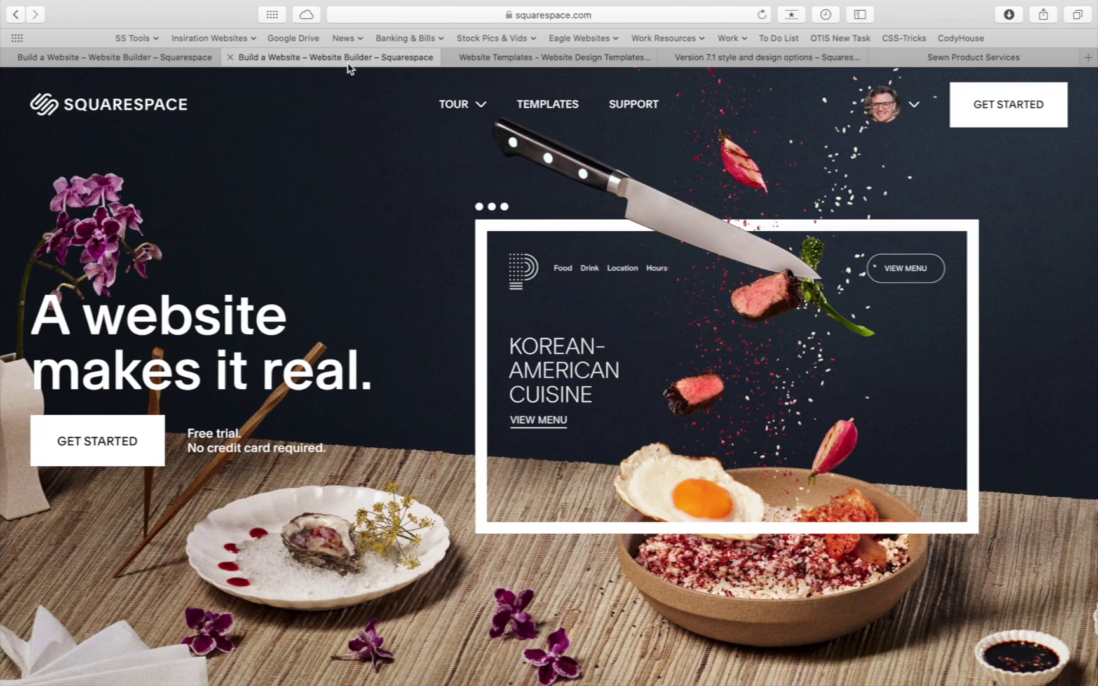
click(547, 104)
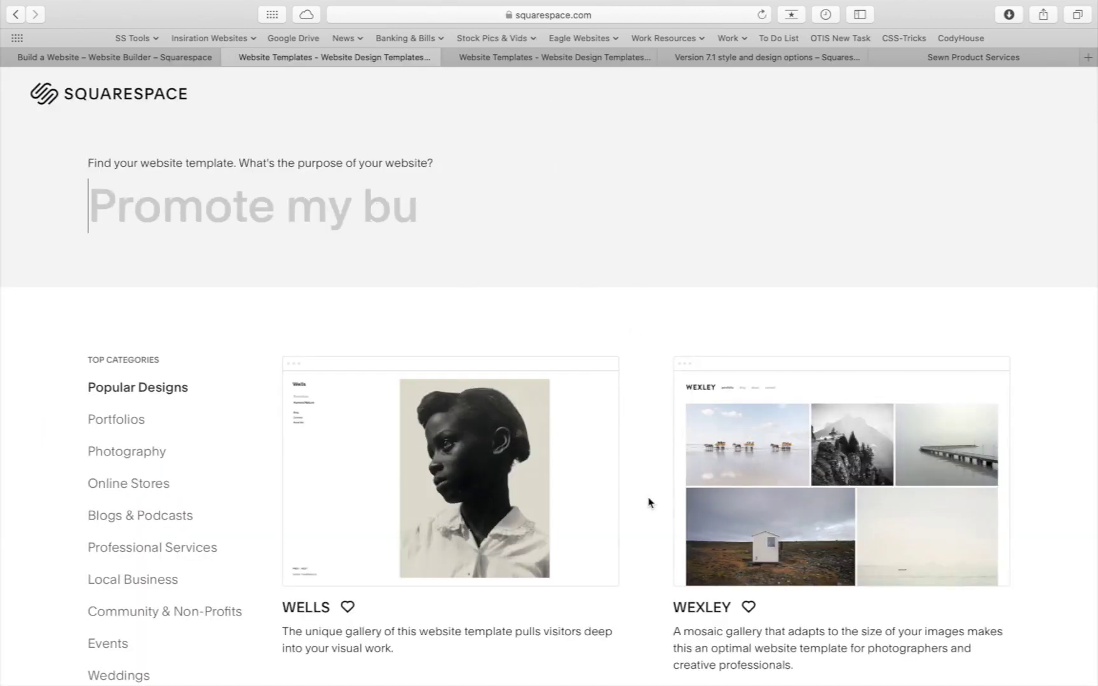
scroll(652, 461, down, 5)
scroll(652, 464, up, 6)
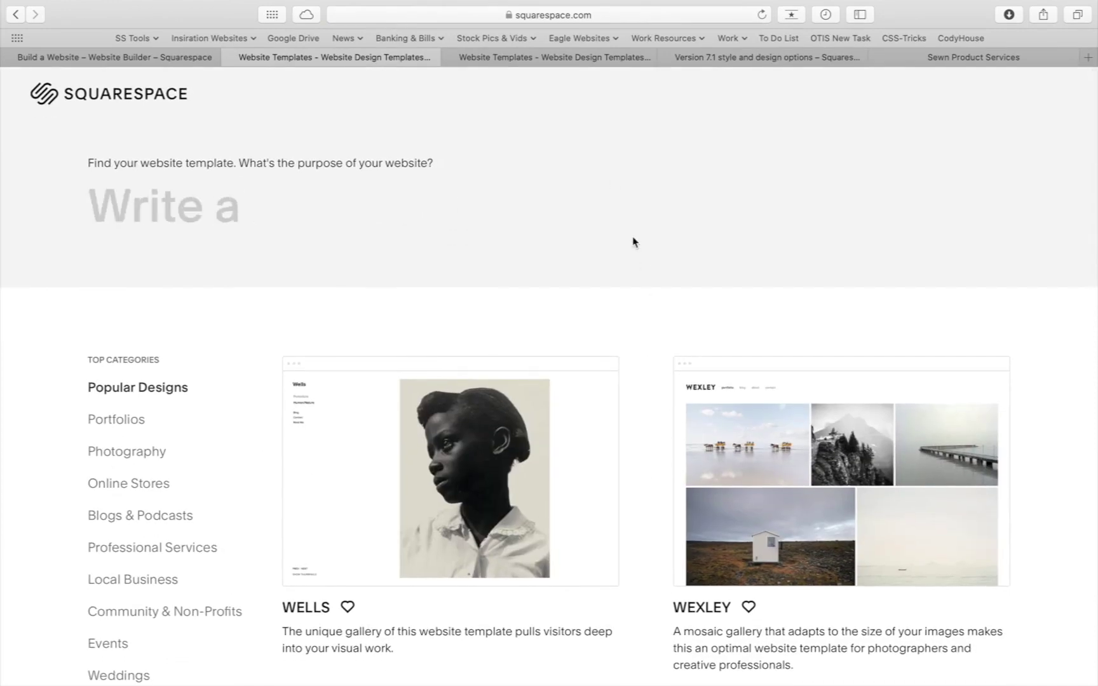
Compare the "Pick your starting point" template page with its logged-out version in the other browser window
click(574, 58)
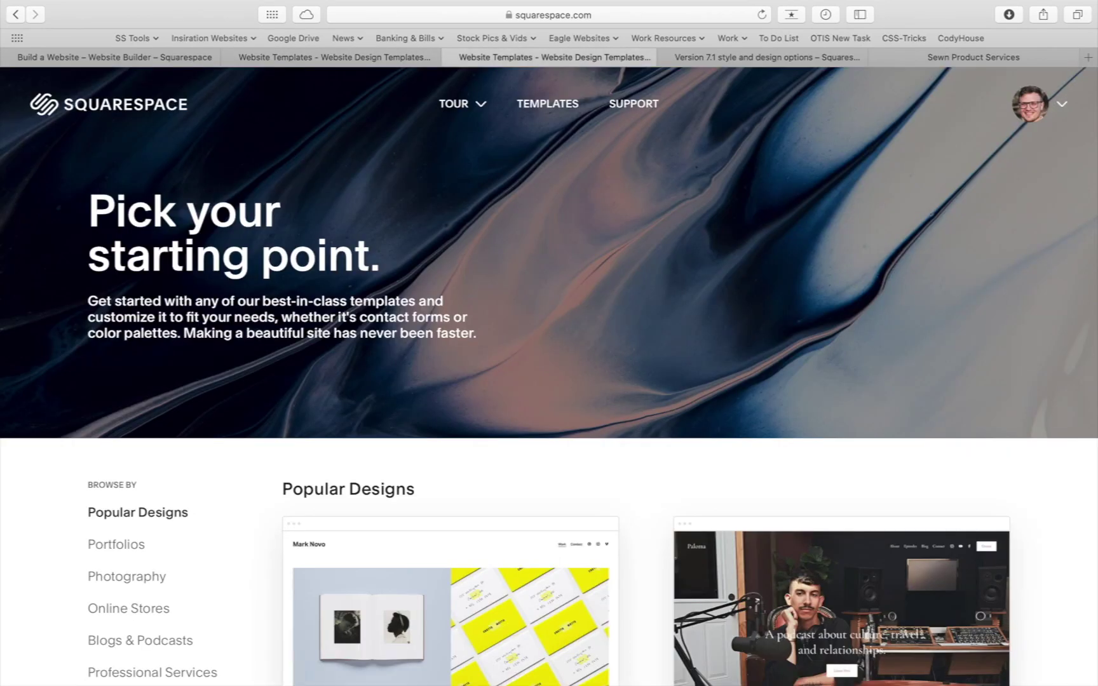
scroll(540, 537, down, 4)
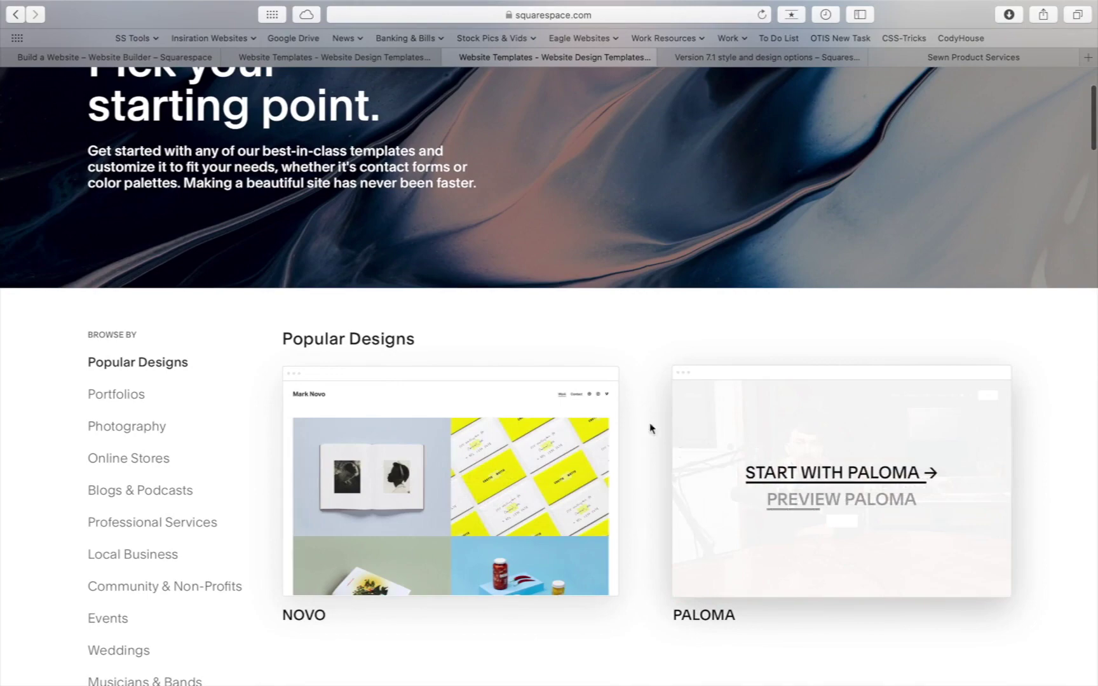
scroll(654, 372, up, 5)
key(ctrl+Right)
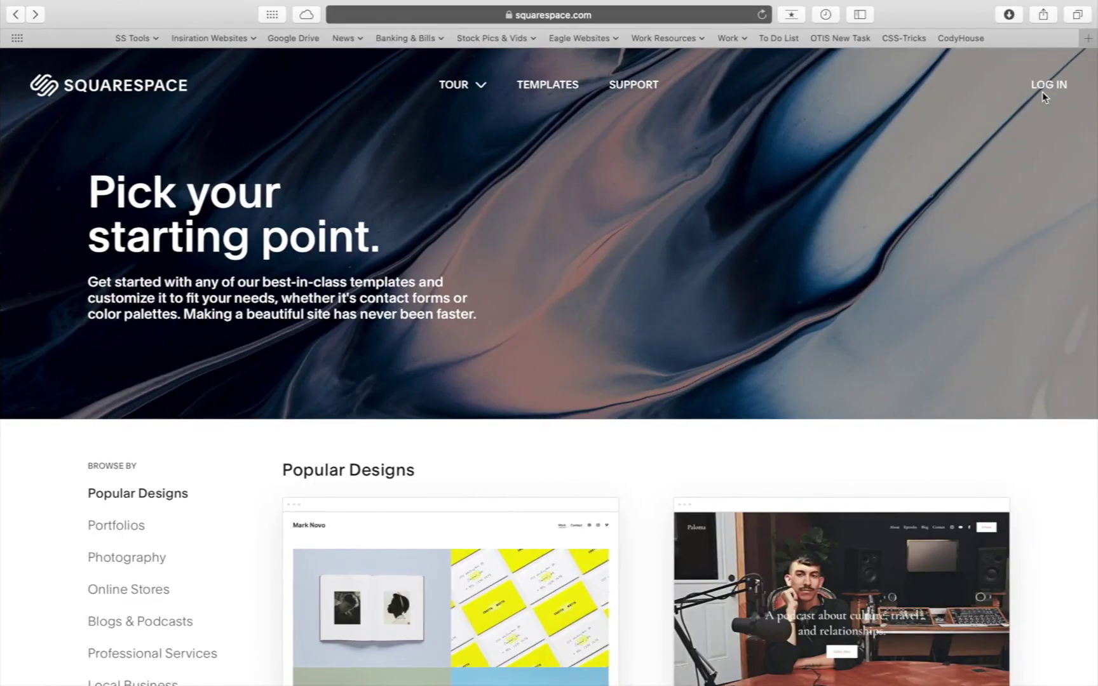
click(1047, 89)
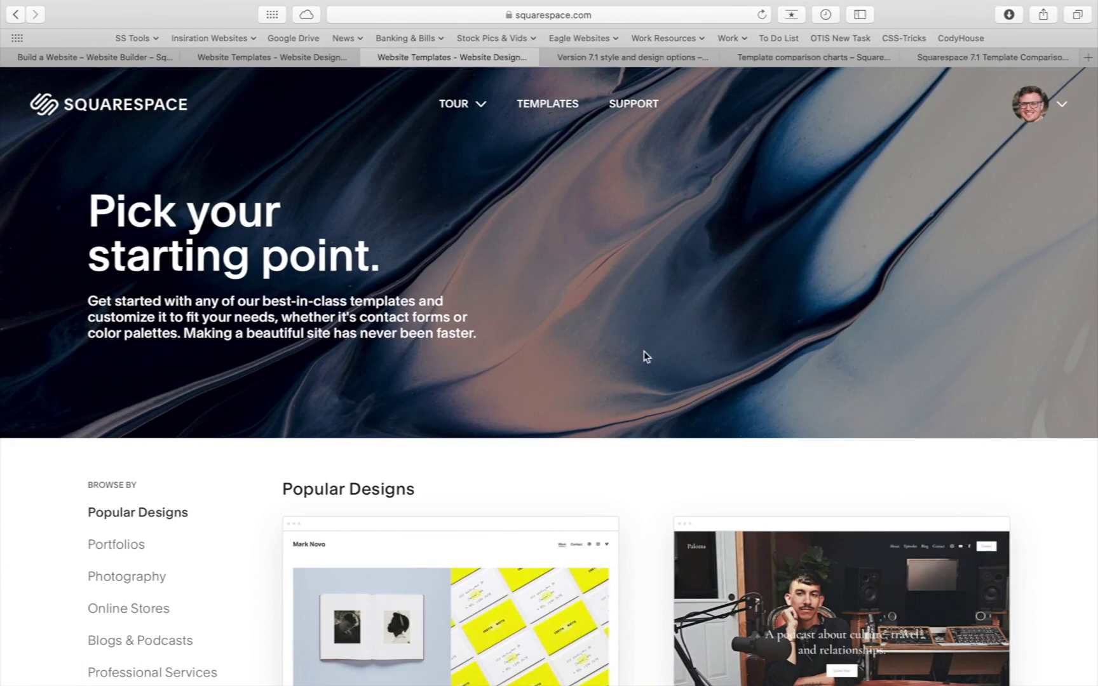
Browse the full list of Popular Designs templates and return to its beginning
scroll(632, 367, down, 15)
scroll(647, 355, up, 8)
scroll(647, 355, up, 10)
scroll(646, 354, down, 20)
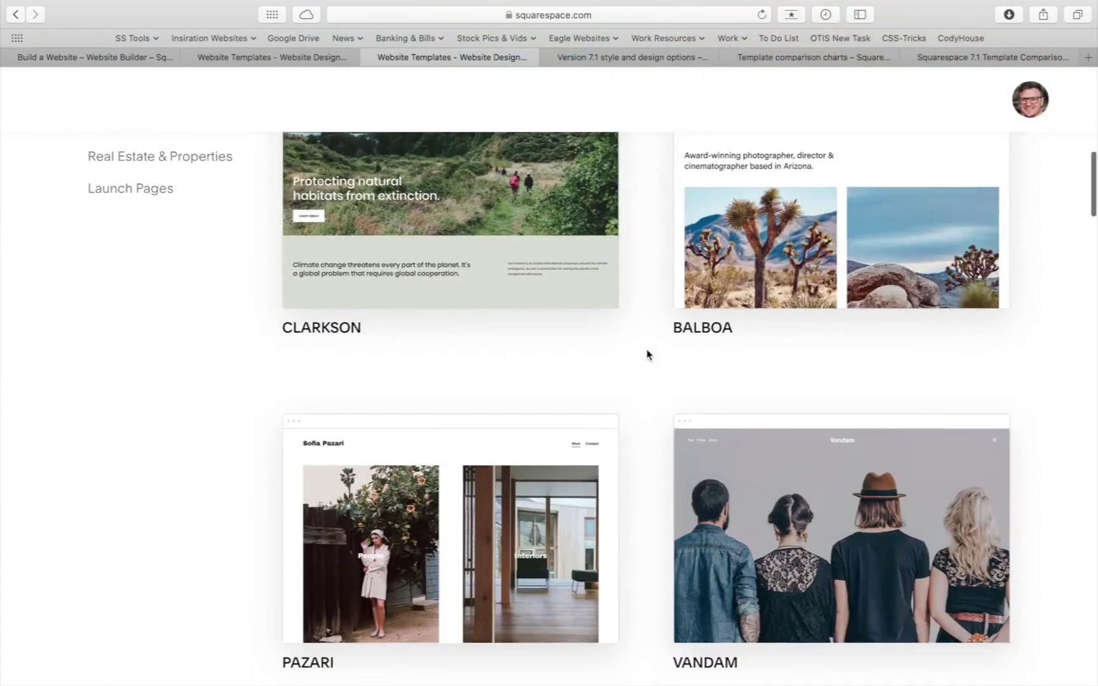
scroll(648, 355, down, 15)
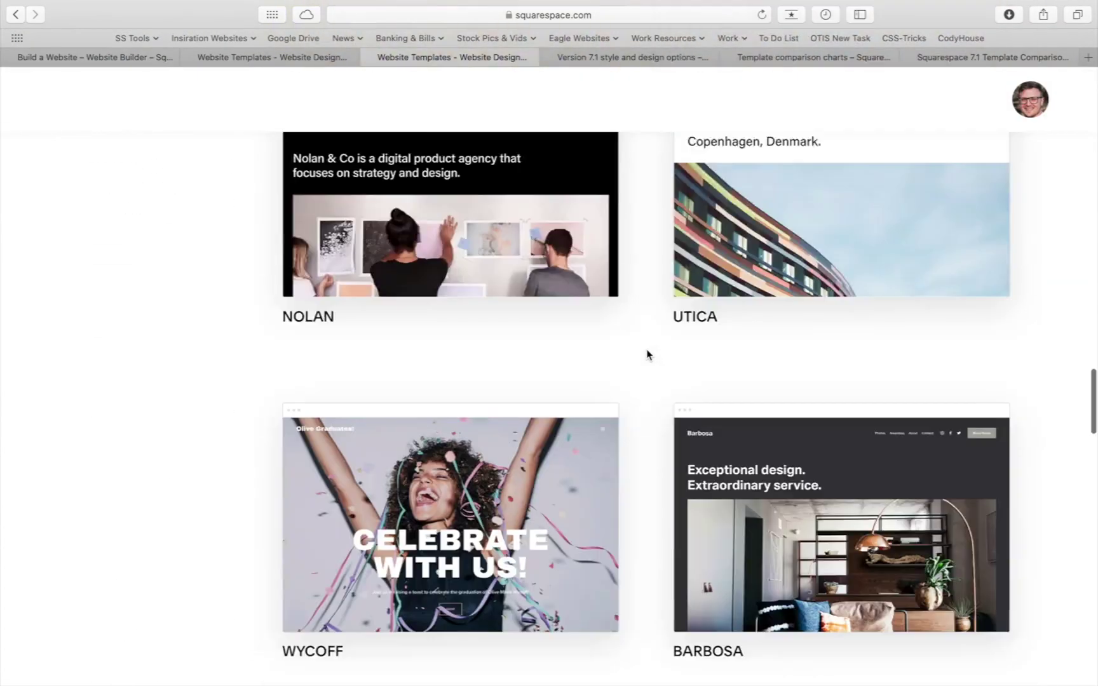
scroll(638, 321, up, 2)
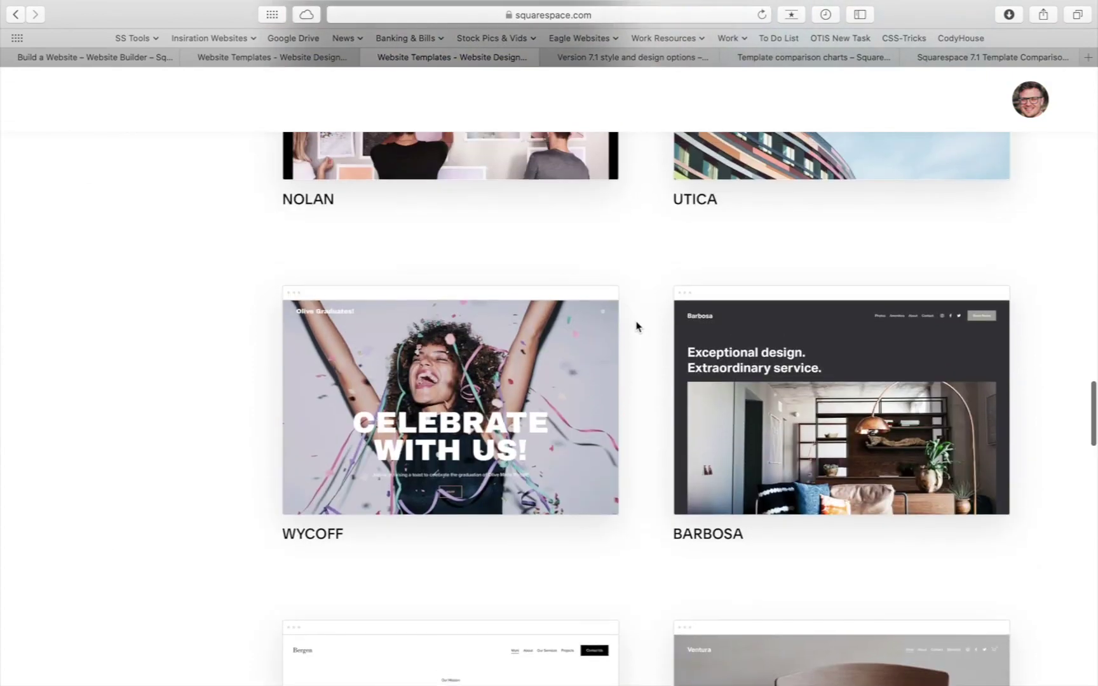
scroll(637, 324, up, 8)
scroll(641, 348, up, 10)
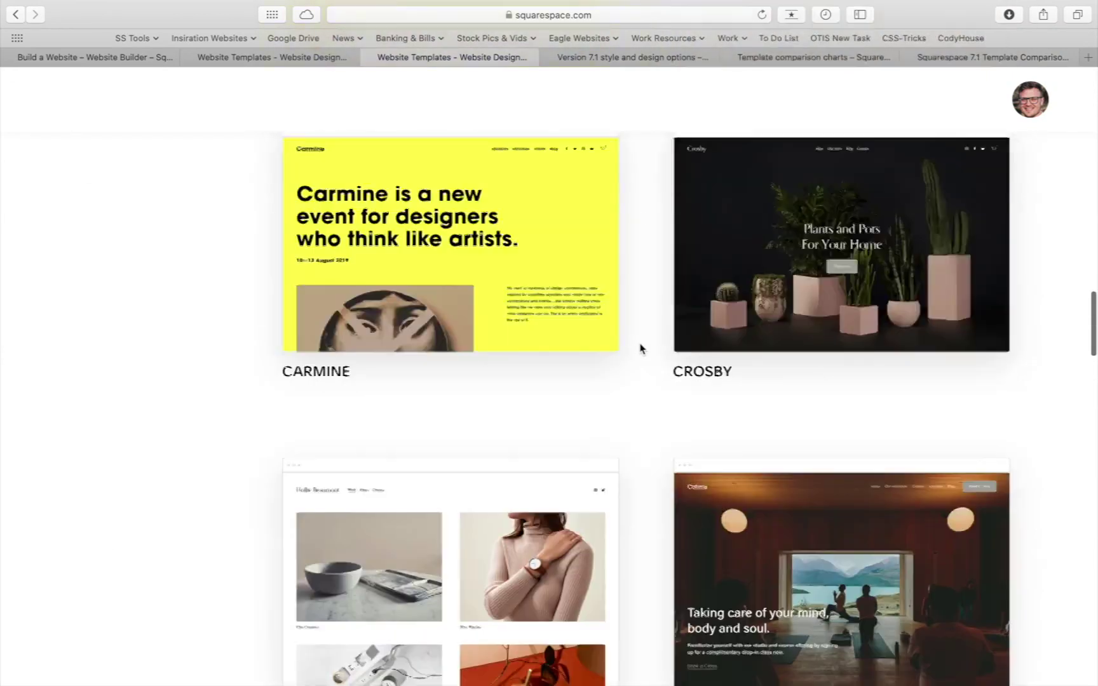
scroll(640, 349, up, 15)
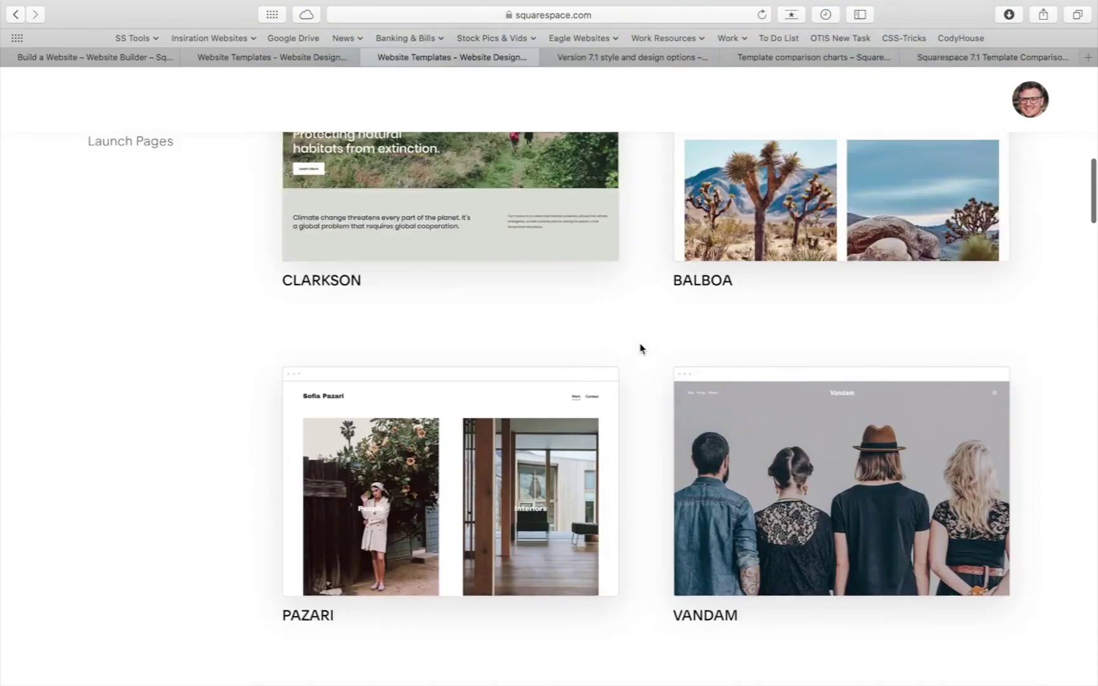
scroll(641, 349, down, 5)
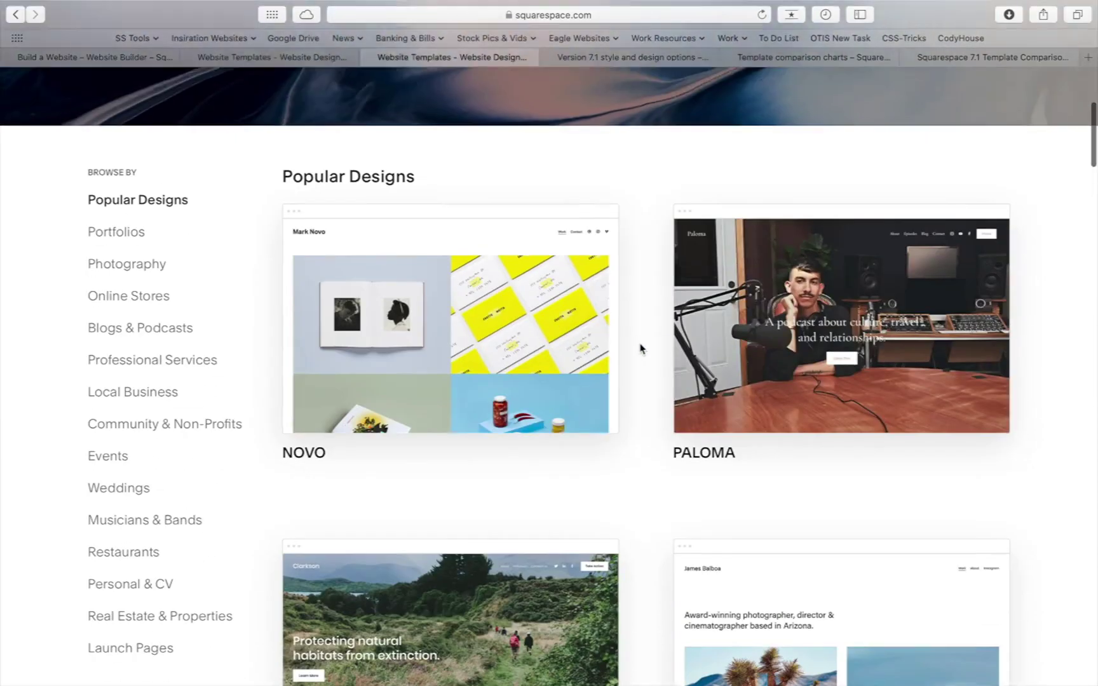
Check the start and preview options on the Paloma template and look at the neighbouring designs
mouse_move(818, 325)
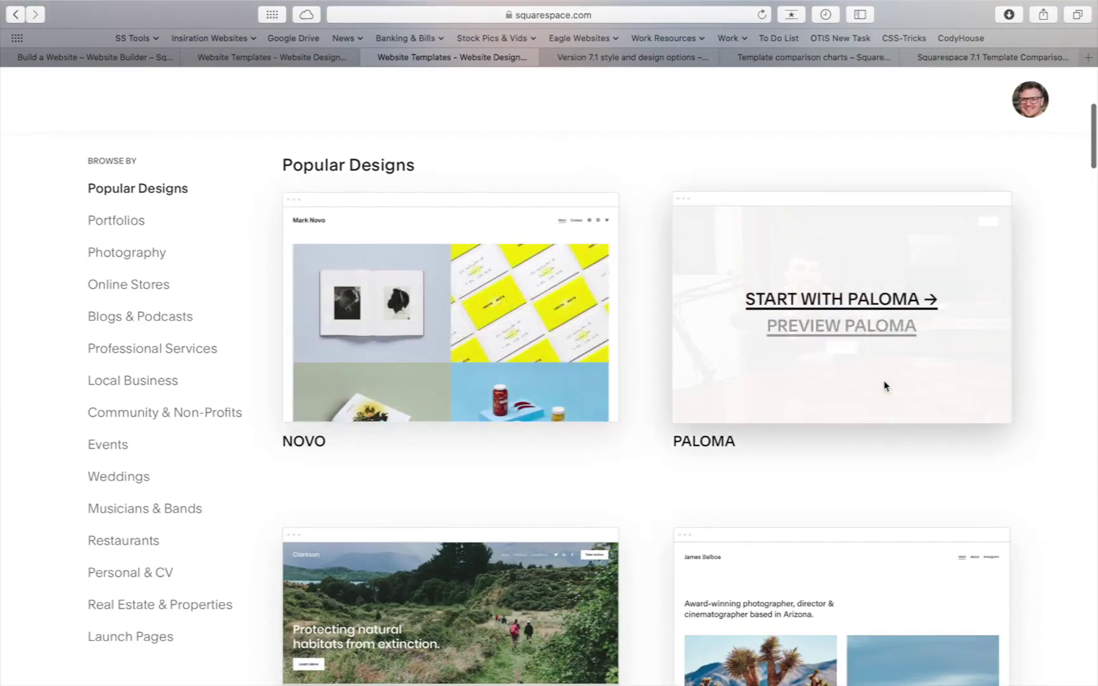
scroll(884, 381, down, 3)
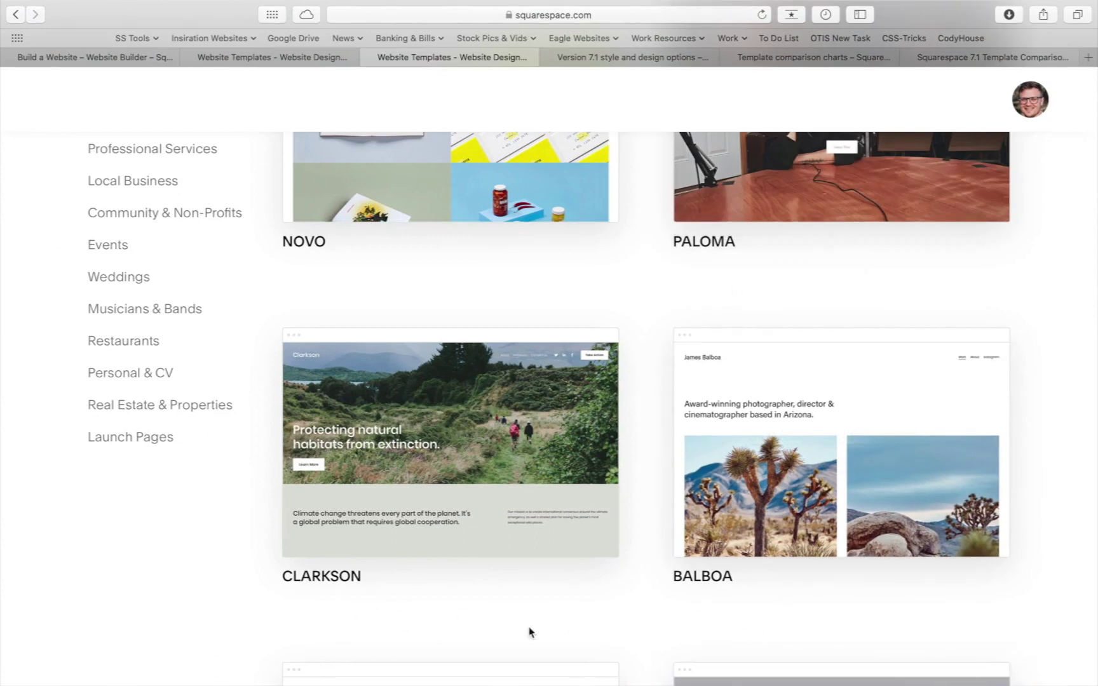
mouse_move(1007, 474)
scroll(653, 423, up, 10)
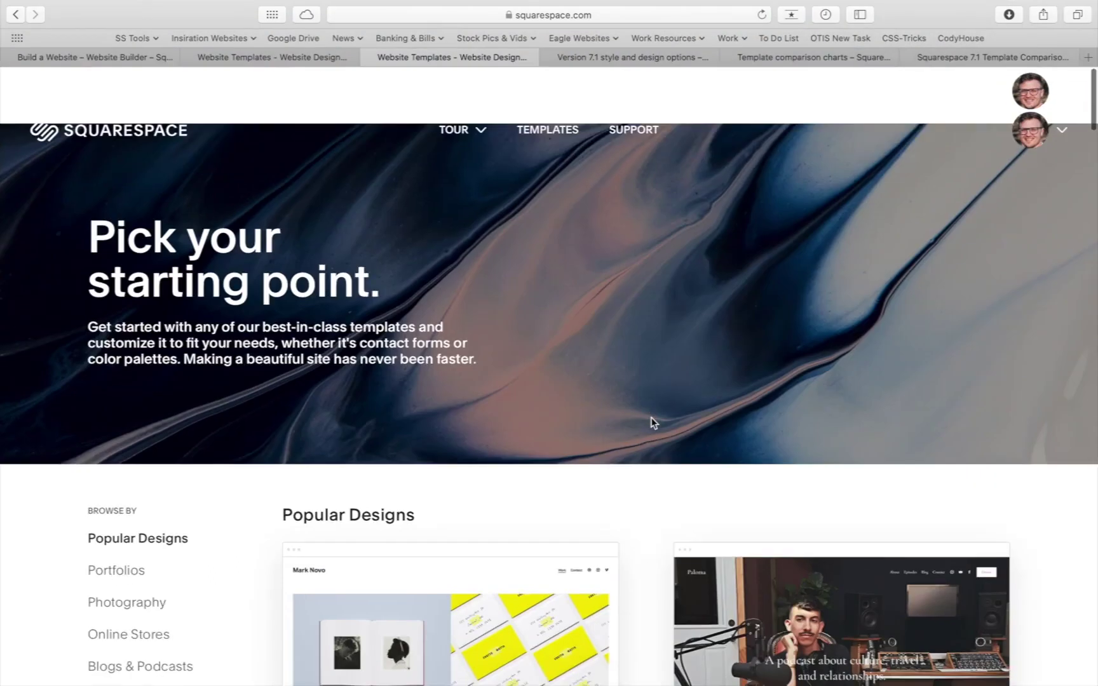
Read the "Templates in version 7.1" section of the support article, highlighting the paragraph about all sites sharing the same template
click(614, 59)
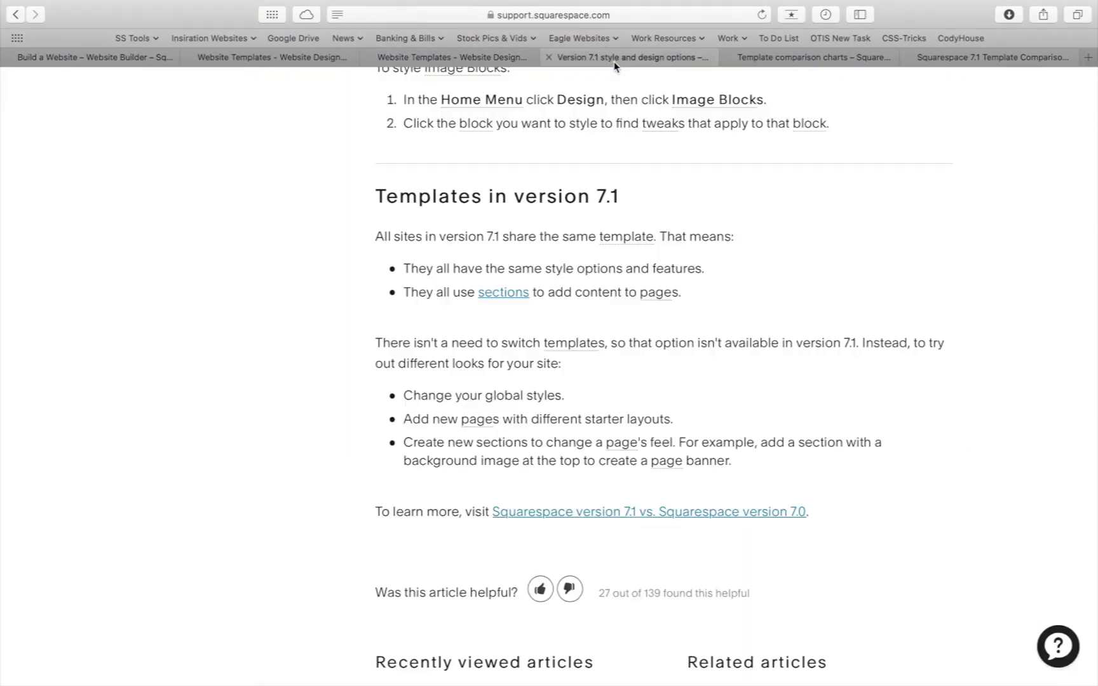
drag(375, 193, 366, 235)
click(765, 303)
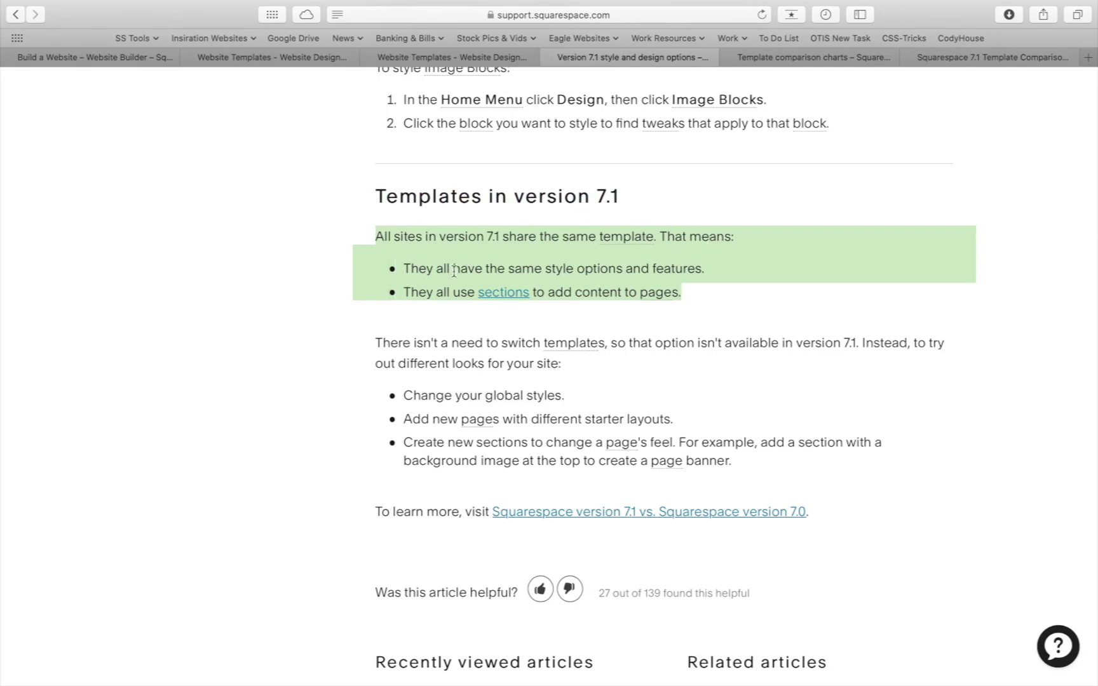
click(715, 297)
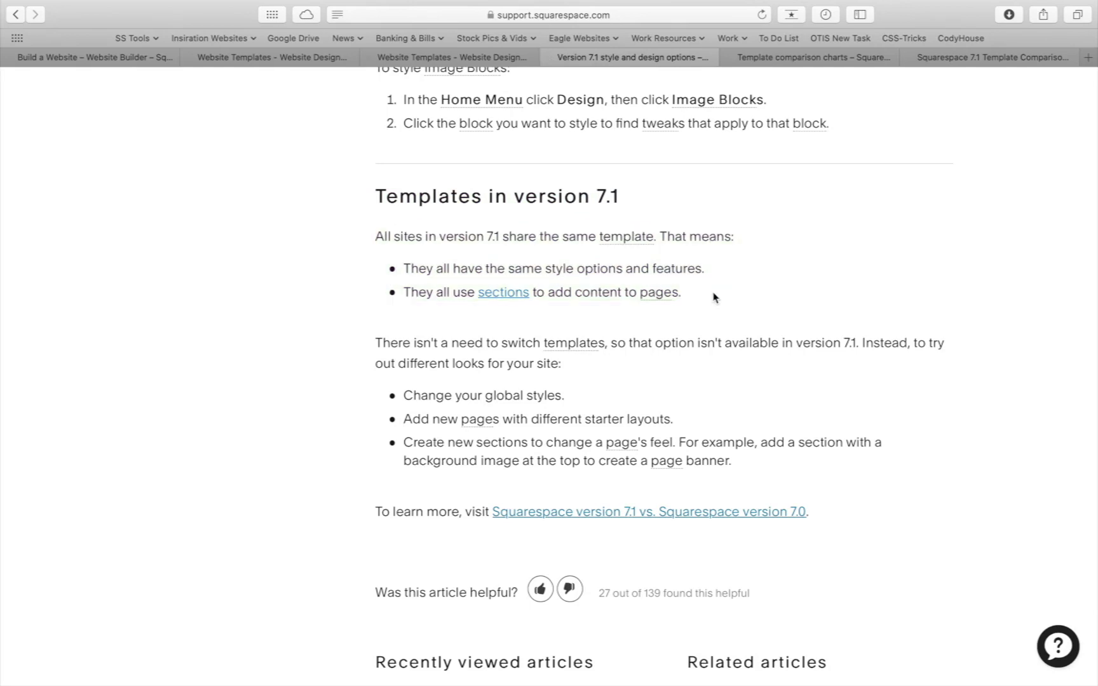
Return to the "Pick your starting point" template page and start a new site with the Clarkson template
click(424, 54)
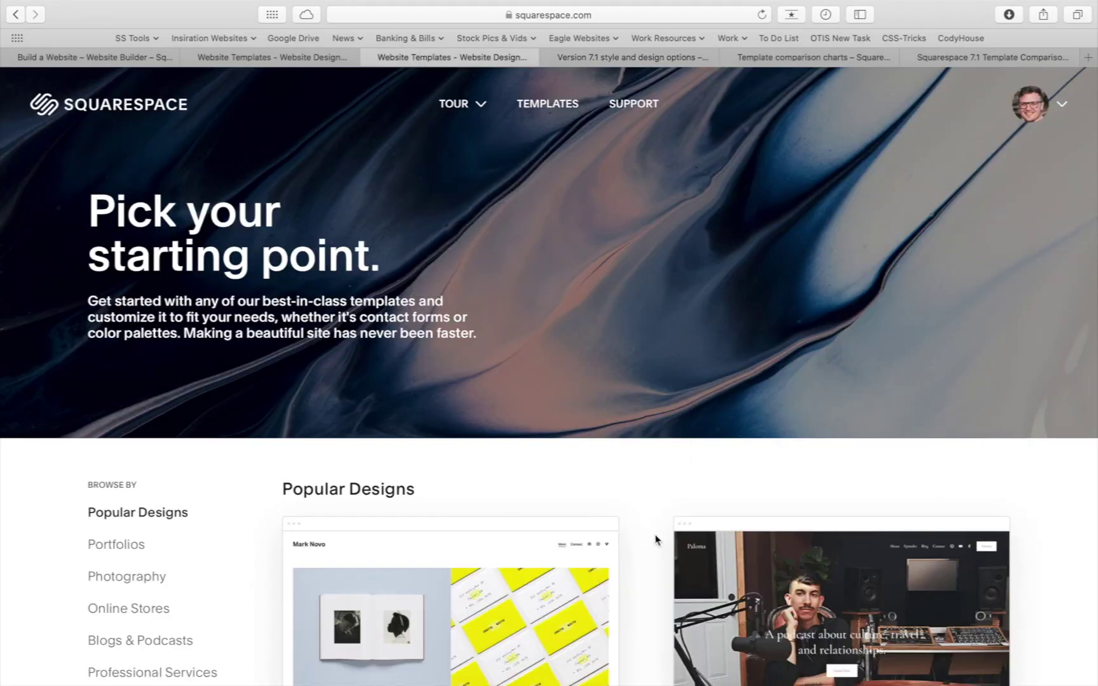
scroll(656, 540, down, 10)
scroll(649, 567, down, 20)
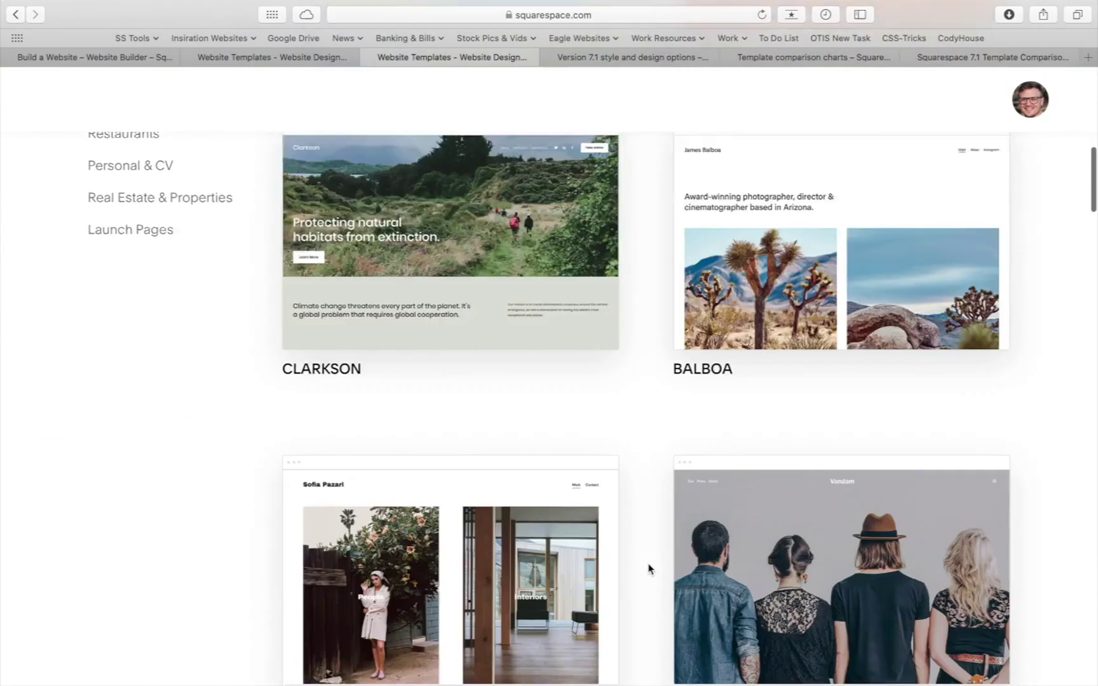
scroll(648, 567, down, 4)
scroll(649, 567, up, 15)
scroll(648, 567, up, 5)
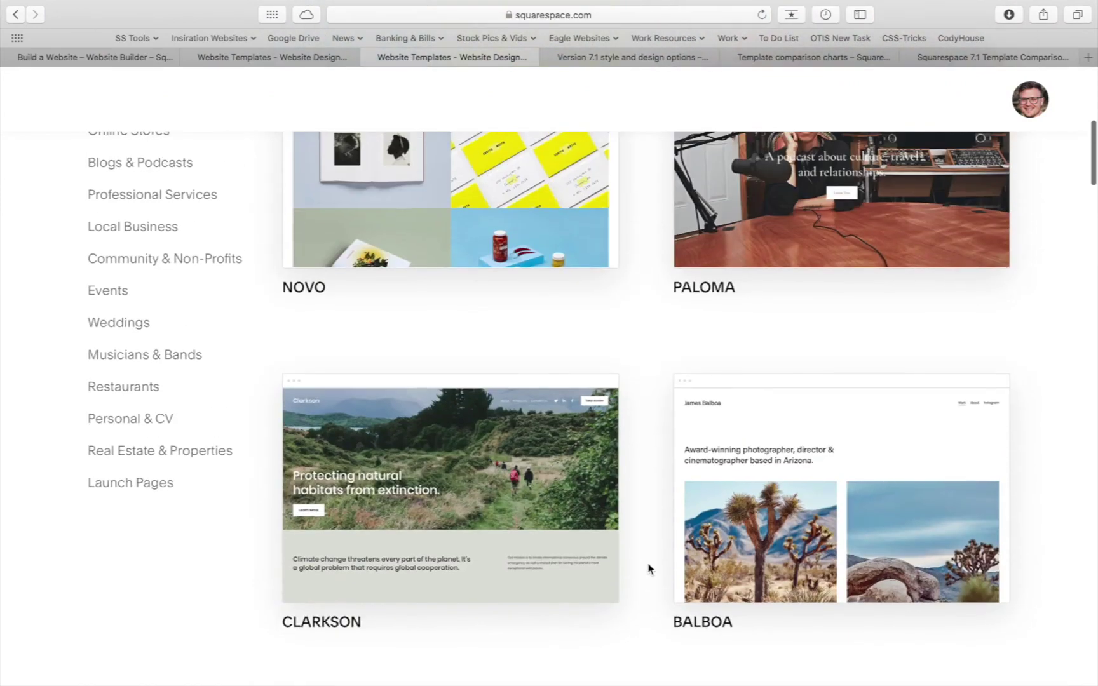
mouse_move(530, 567)
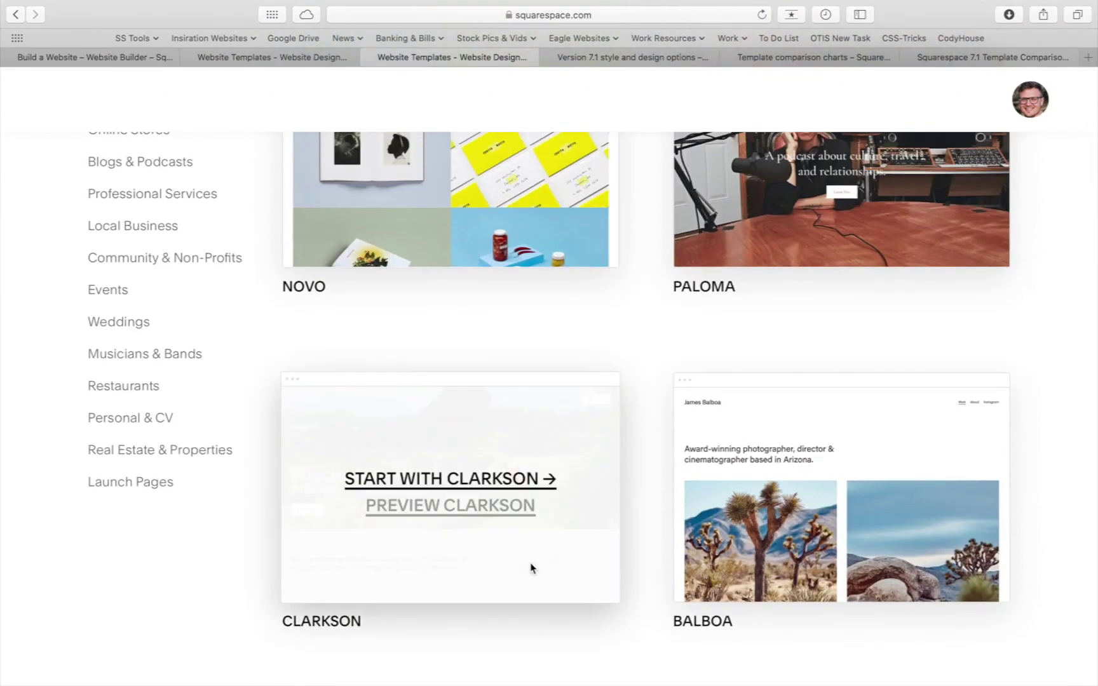
click(503, 480)
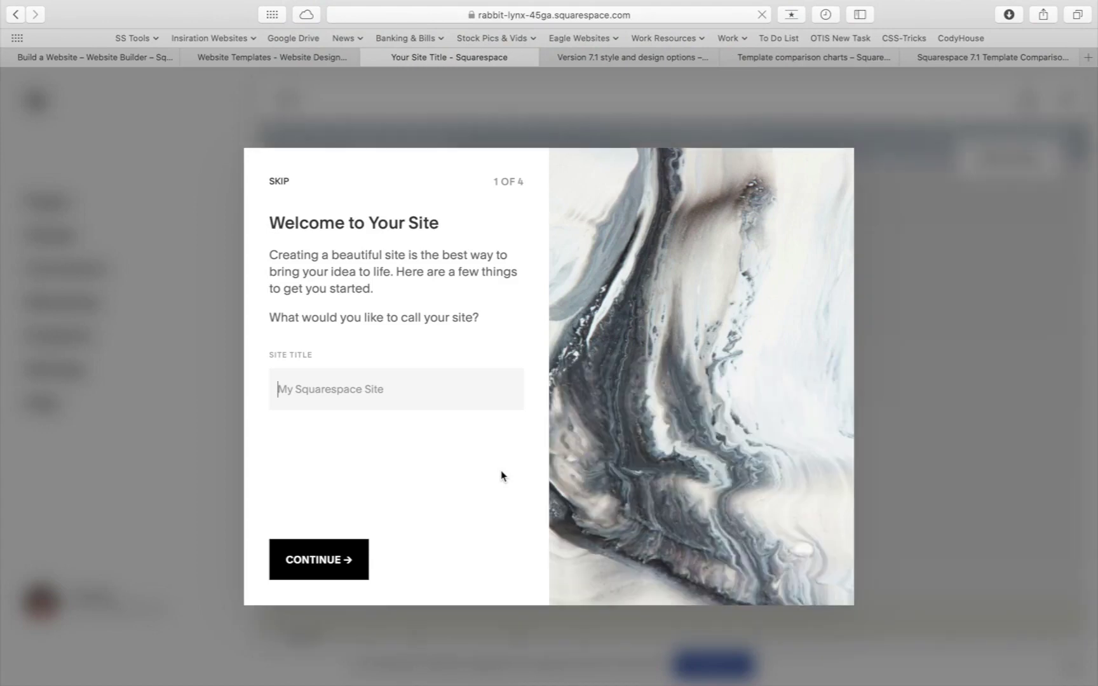
Enter a site title made of the owner's first name and "Website", and complete the four-part welcome introduction
text(Roy's Website)
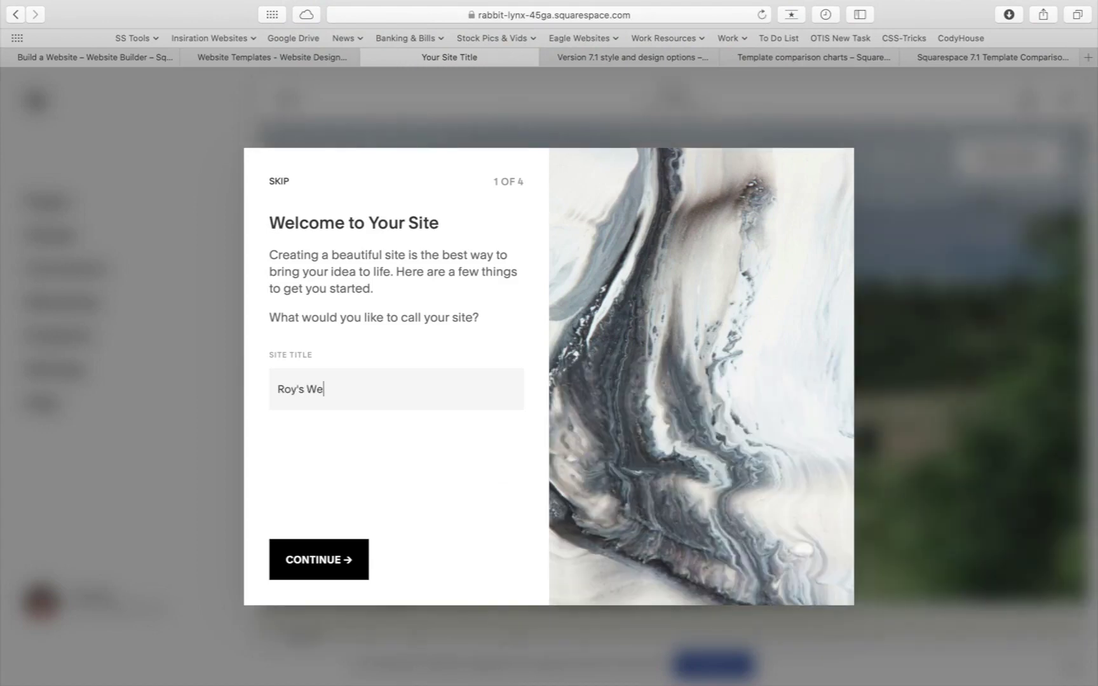
click(321, 566)
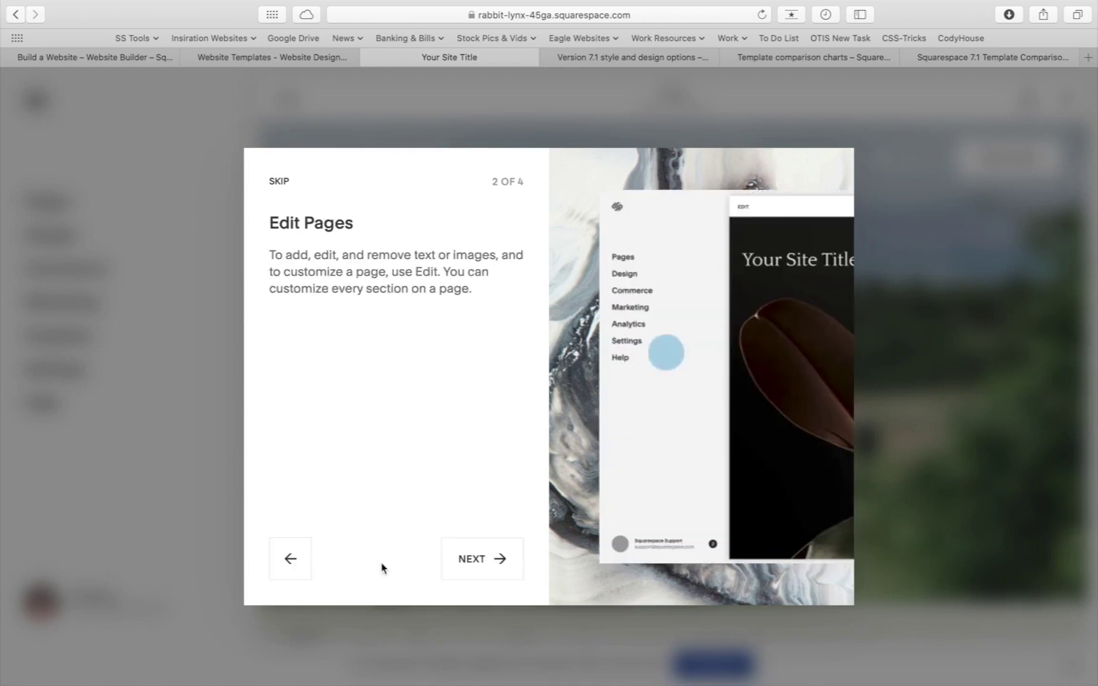
click(502, 562)
click(501, 562)
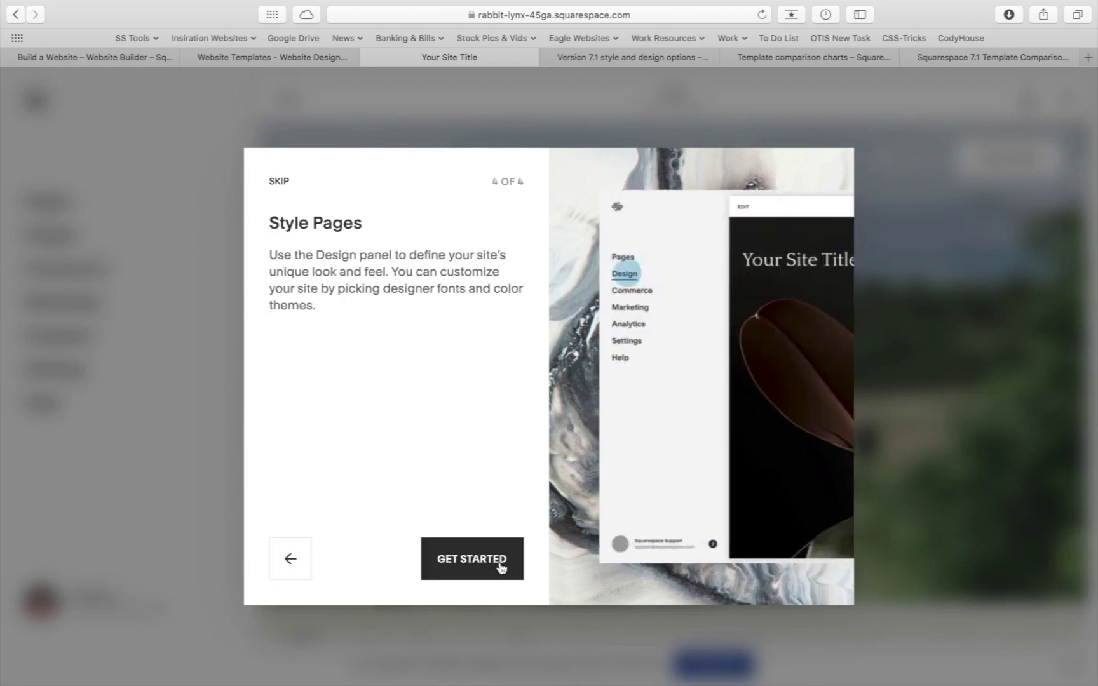
click(501, 563)
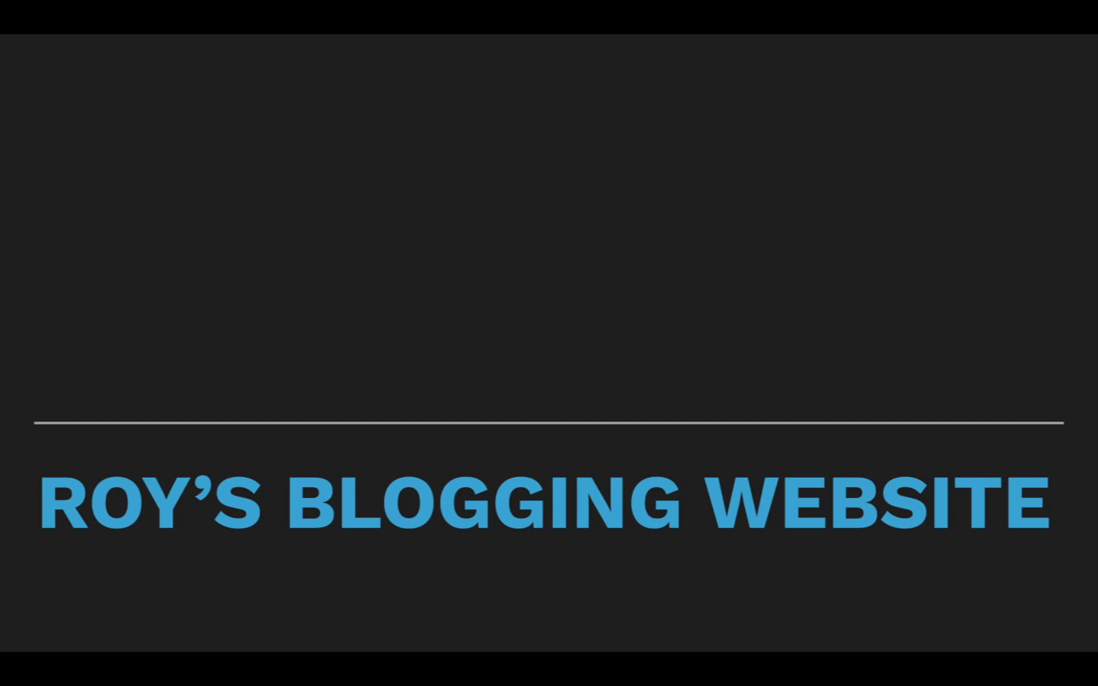
key(Right)
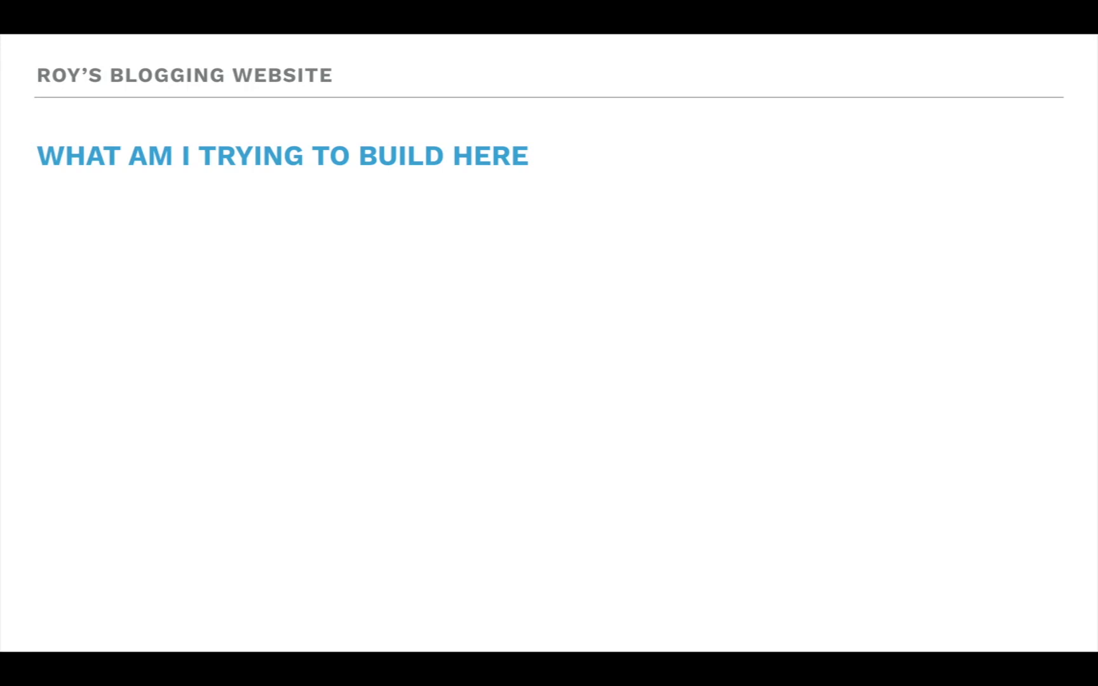
key(Right)
key(Right)
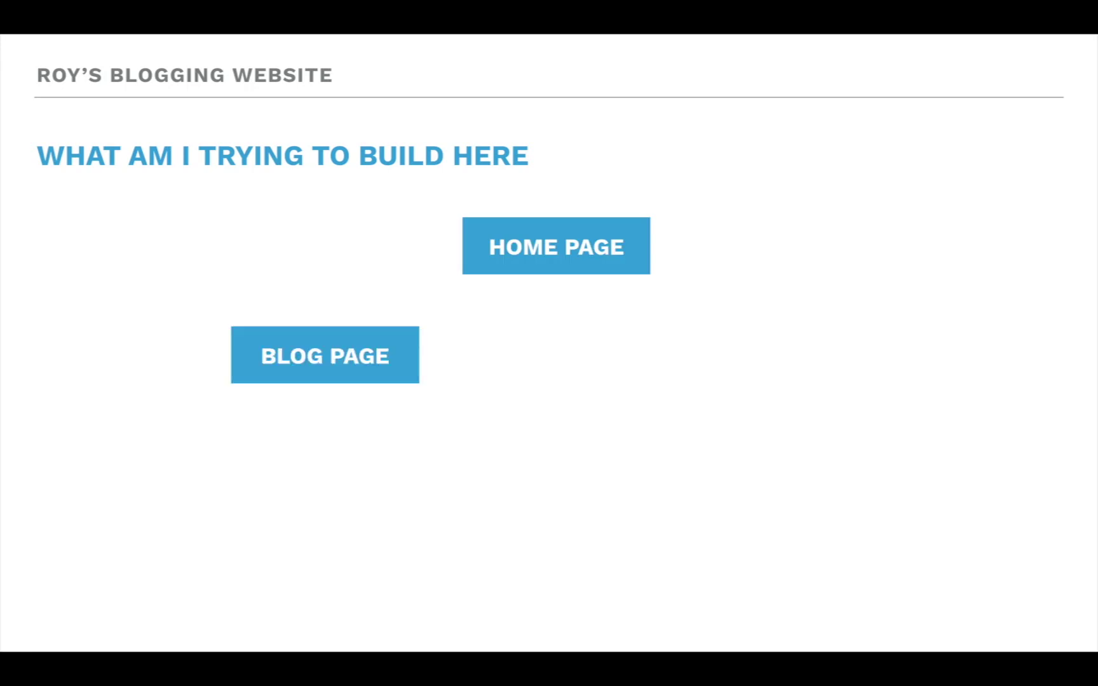
key(Right)
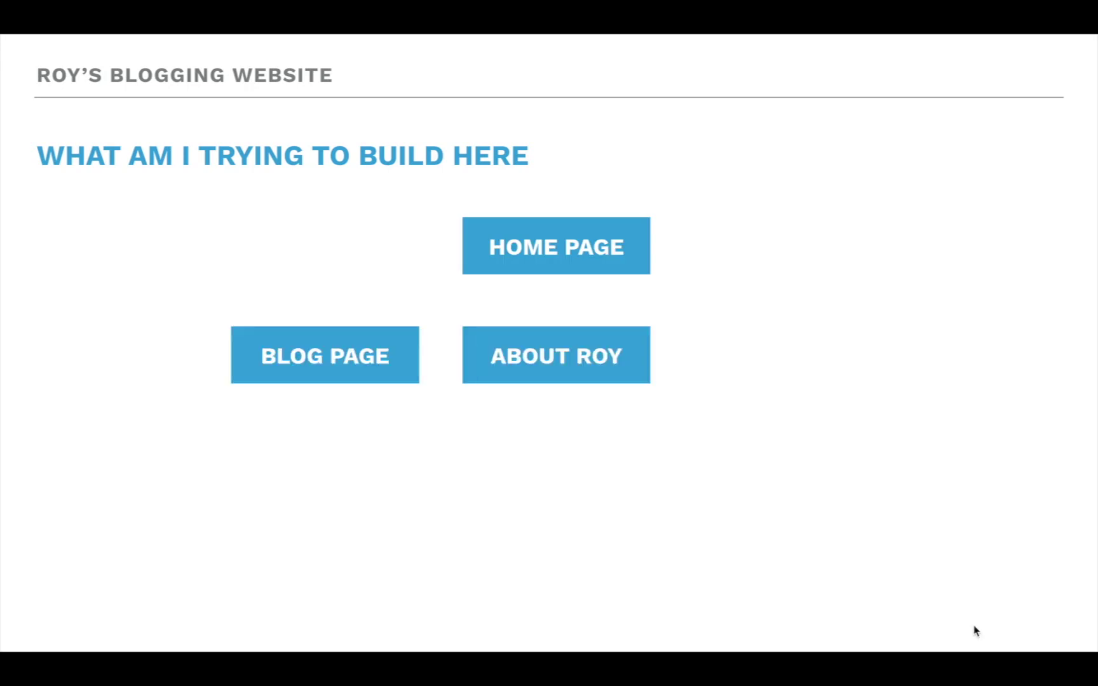
key(Right)
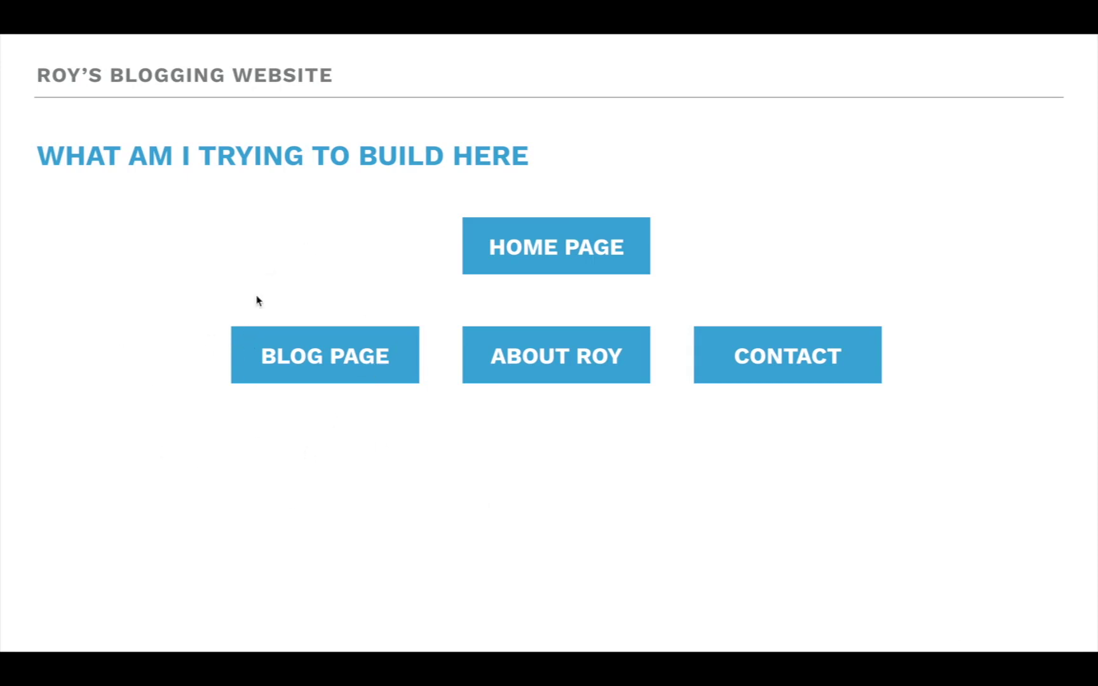
key(Right)
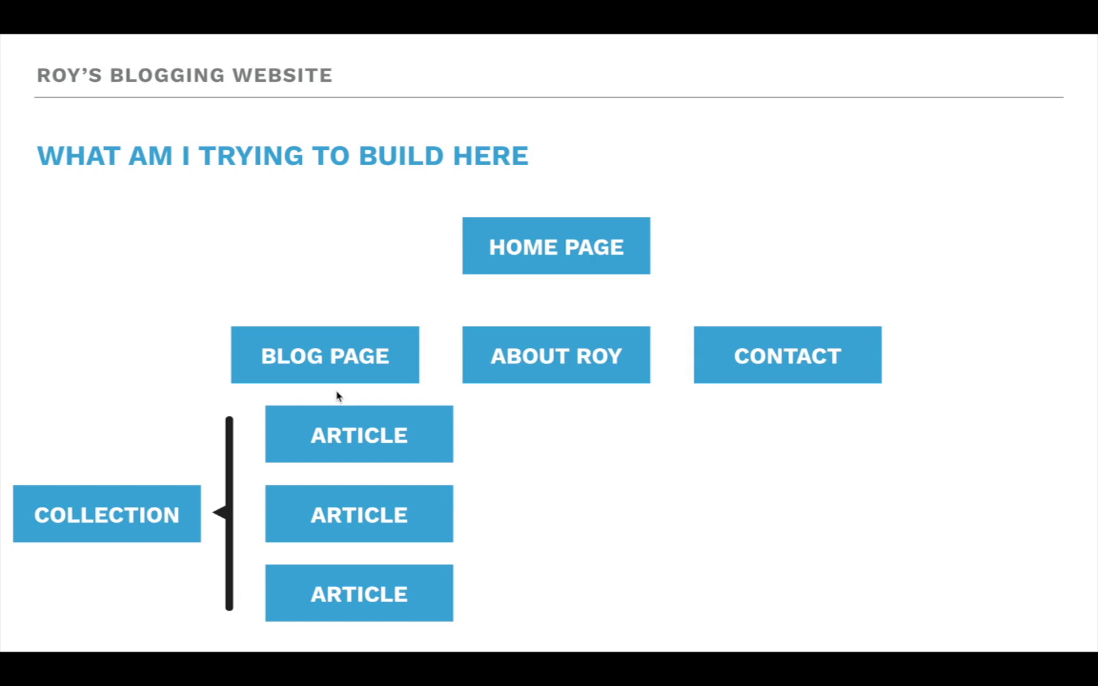
key(Right)
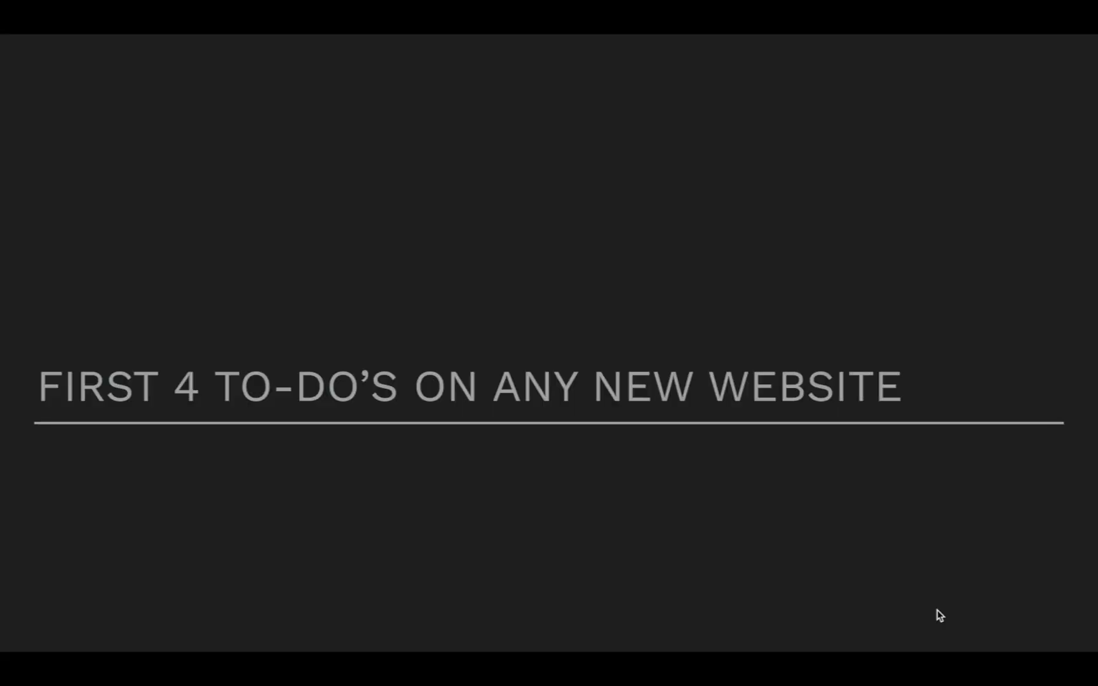
key(Right)
key(Right)
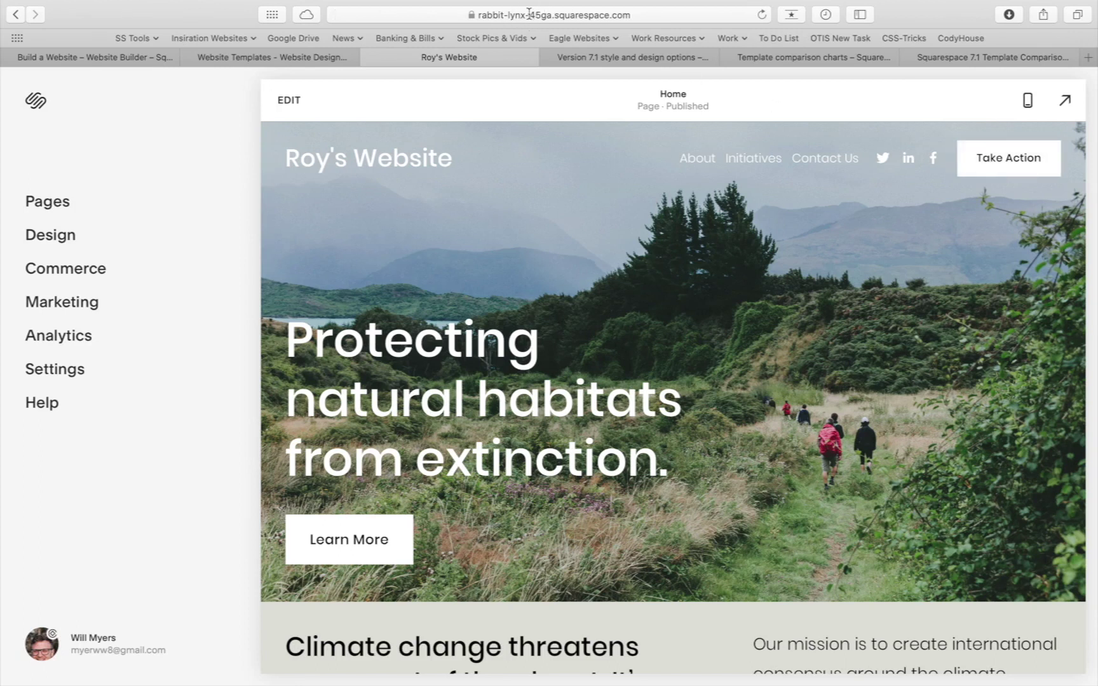
Copy the site's base address without the config part and open it in a new browser window to check public access
click(441, 14)
click(829, 318)
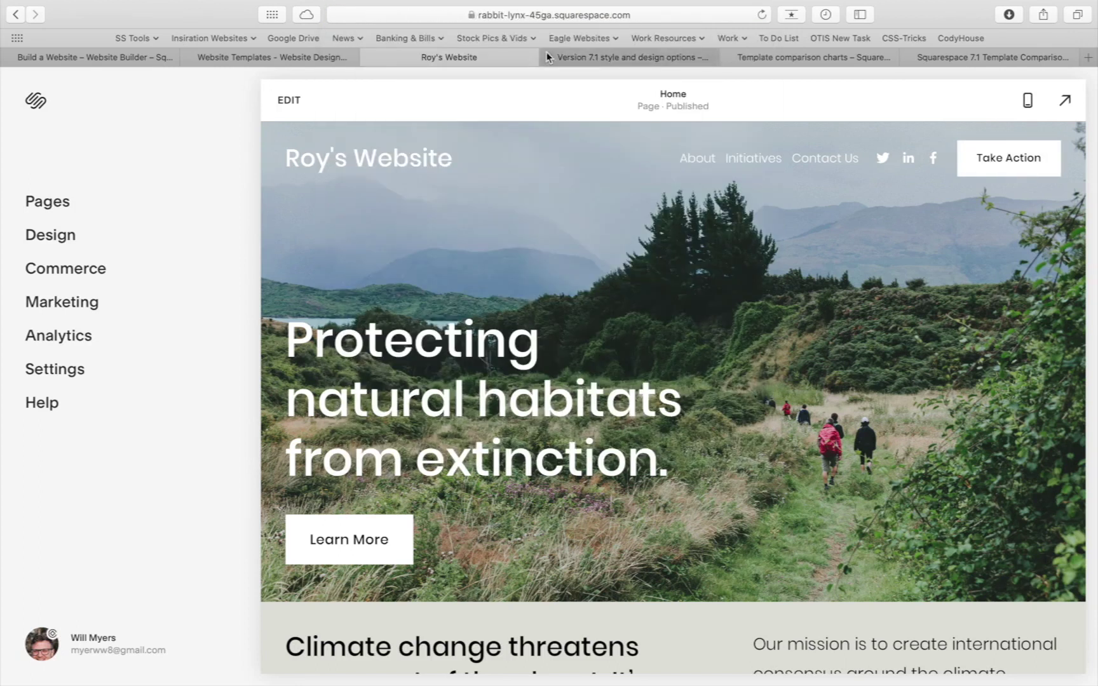
click(436, 14)
drag(528, 13, 350, 11)
key(super+c)
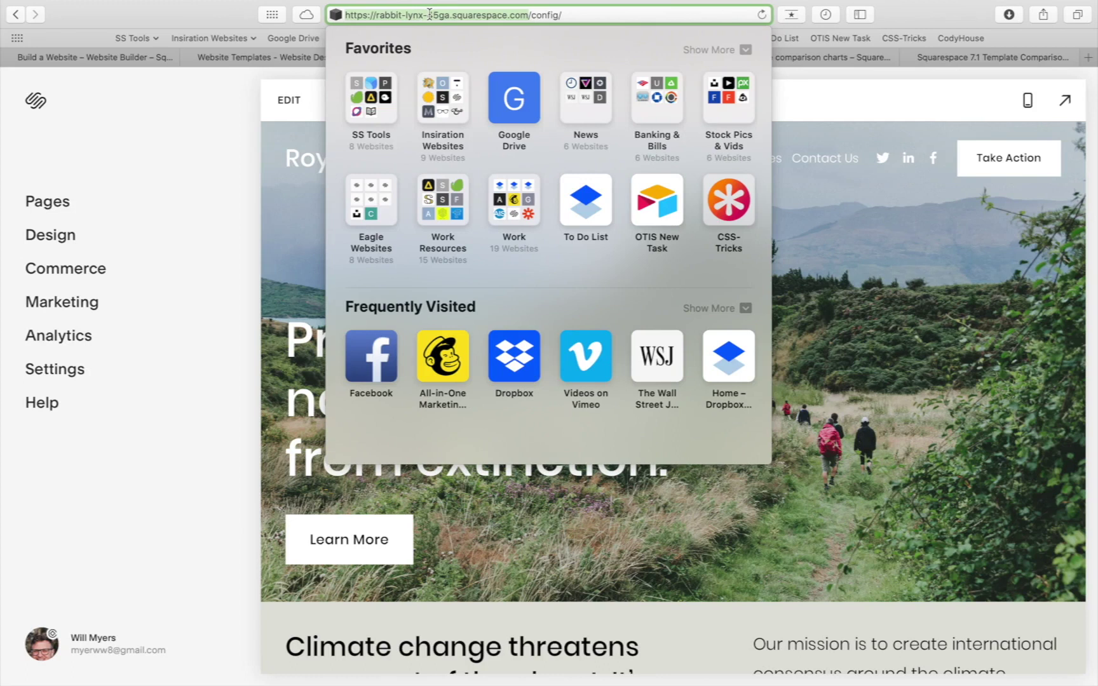
key(super+n)
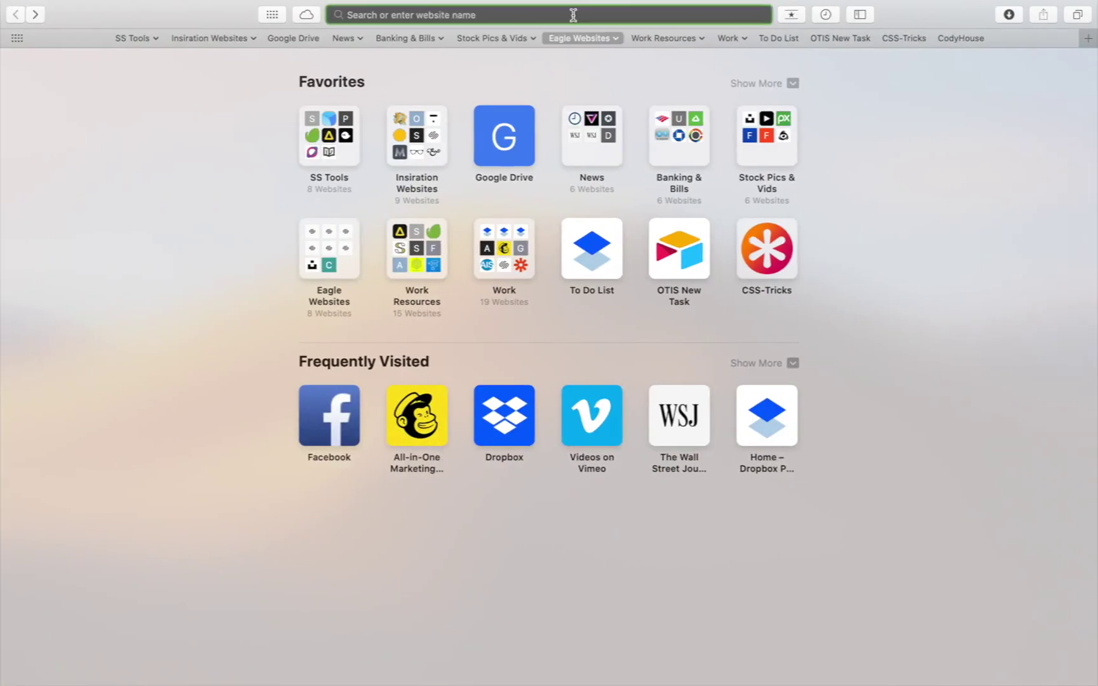
key(super+v)
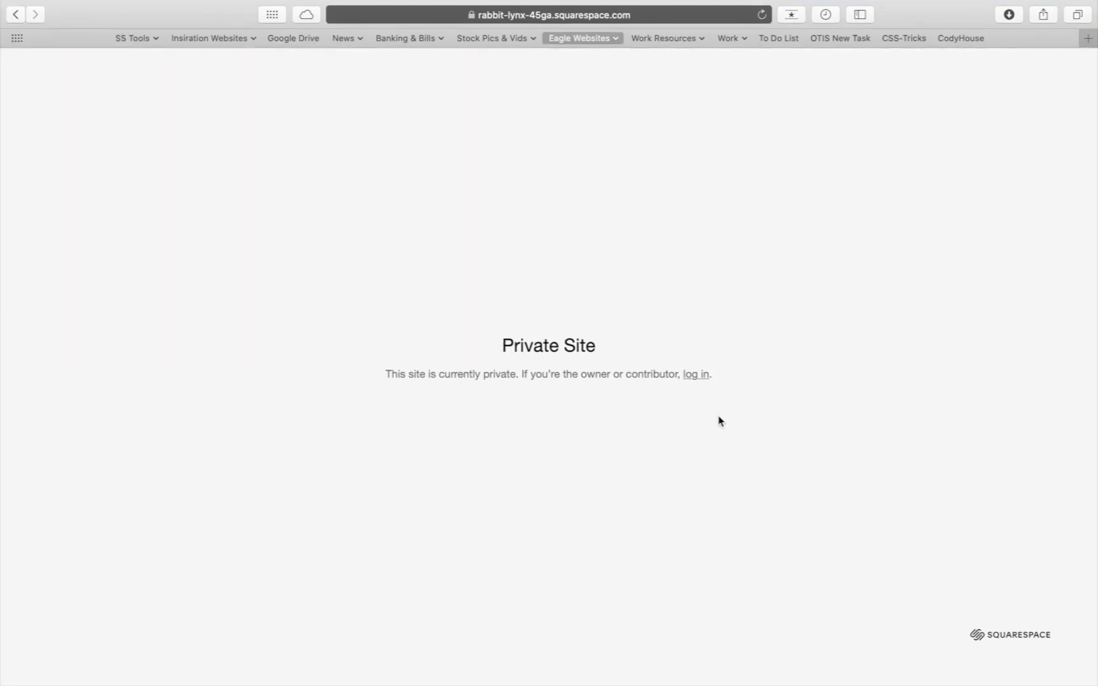
Return to the site editor, set the site visibility to Password Protected, enter a site password and save the change
key(ctrl+Left)
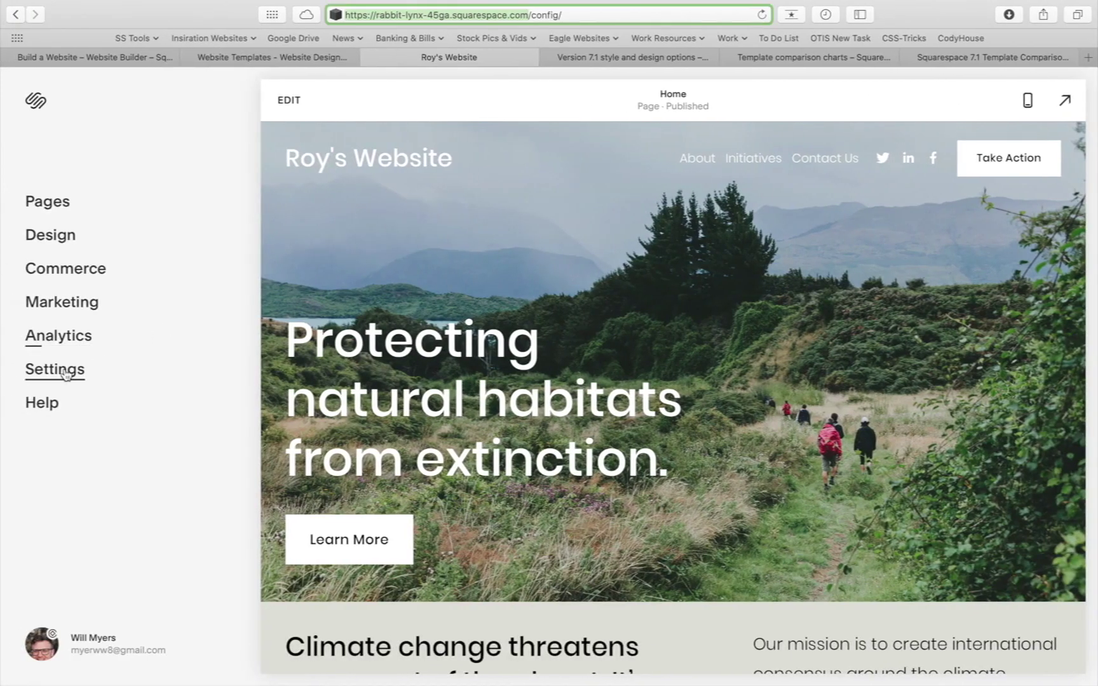
click(55, 370)
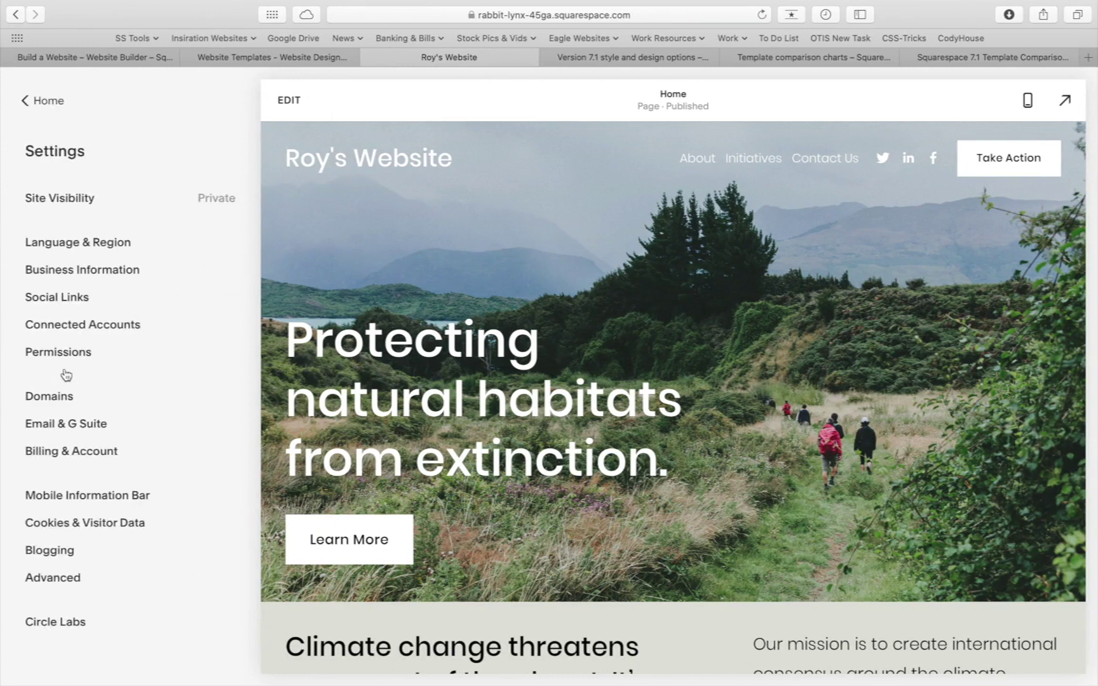
click(63, 200)
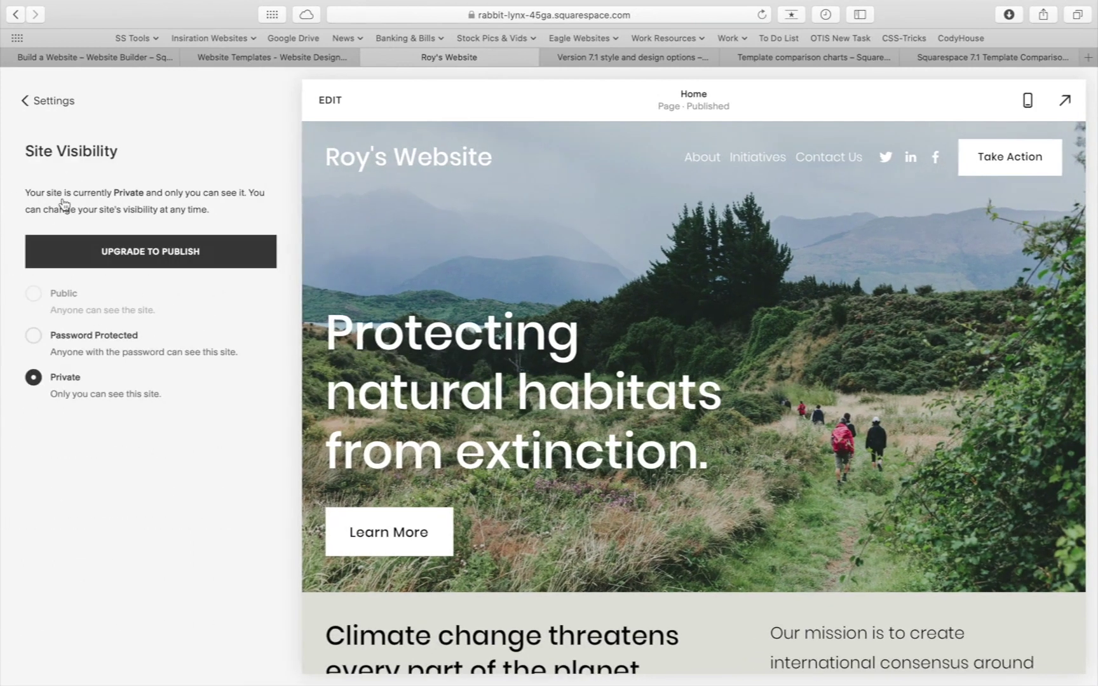
click(53, 336)
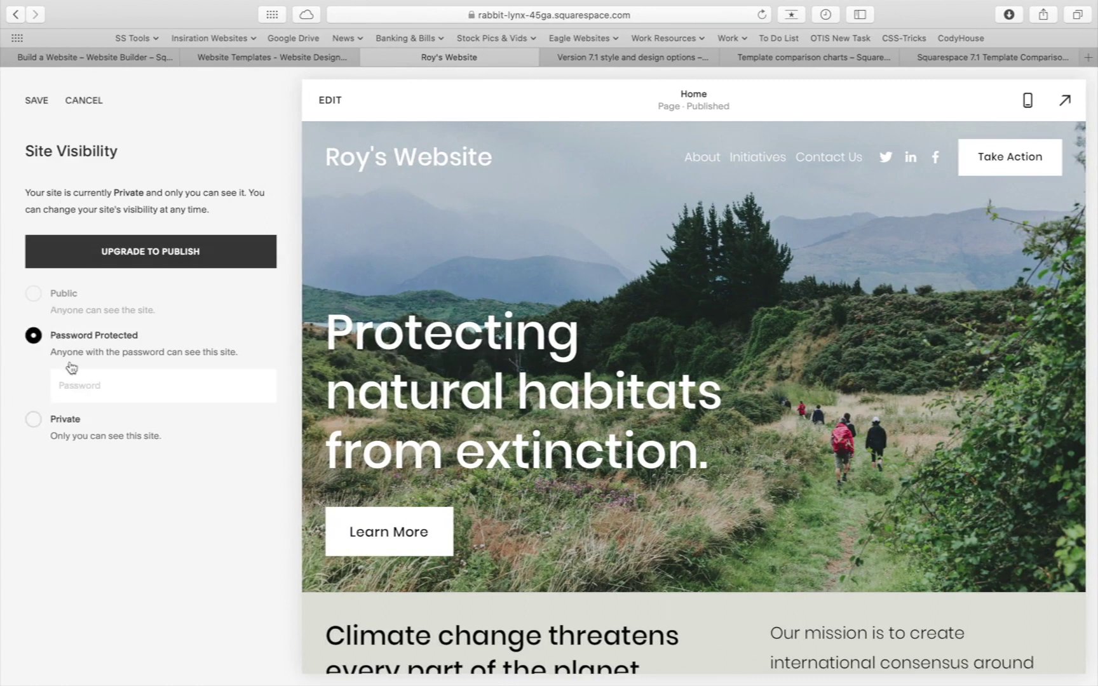
click(102, 390)
text(••)
click(36, 100)
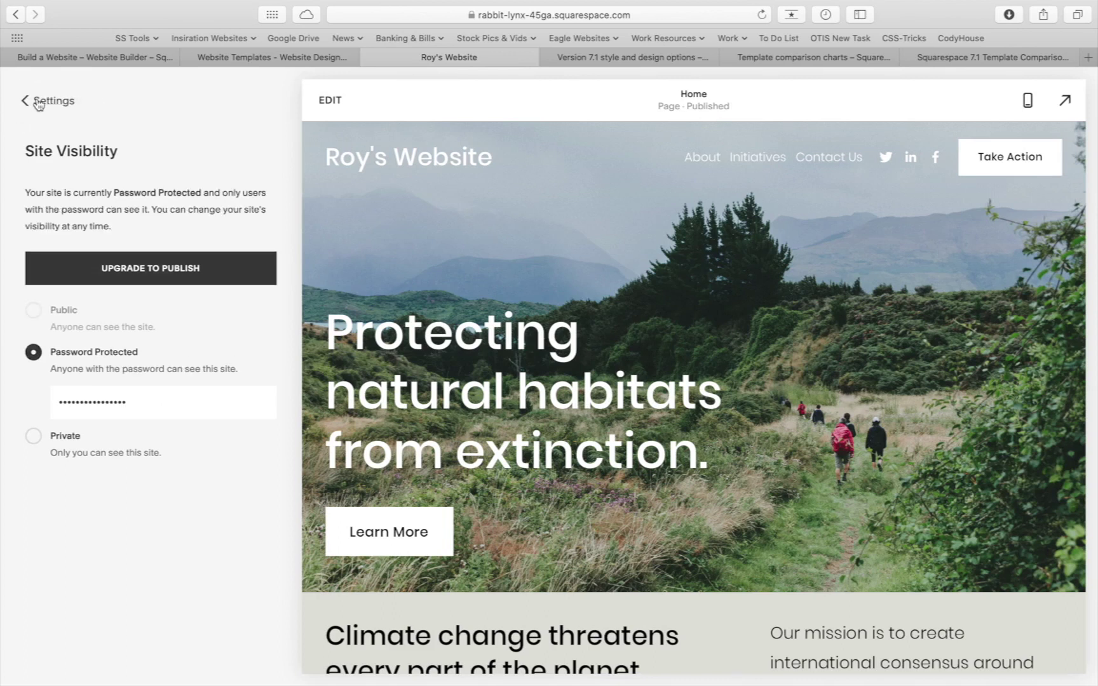
click(38, 101)
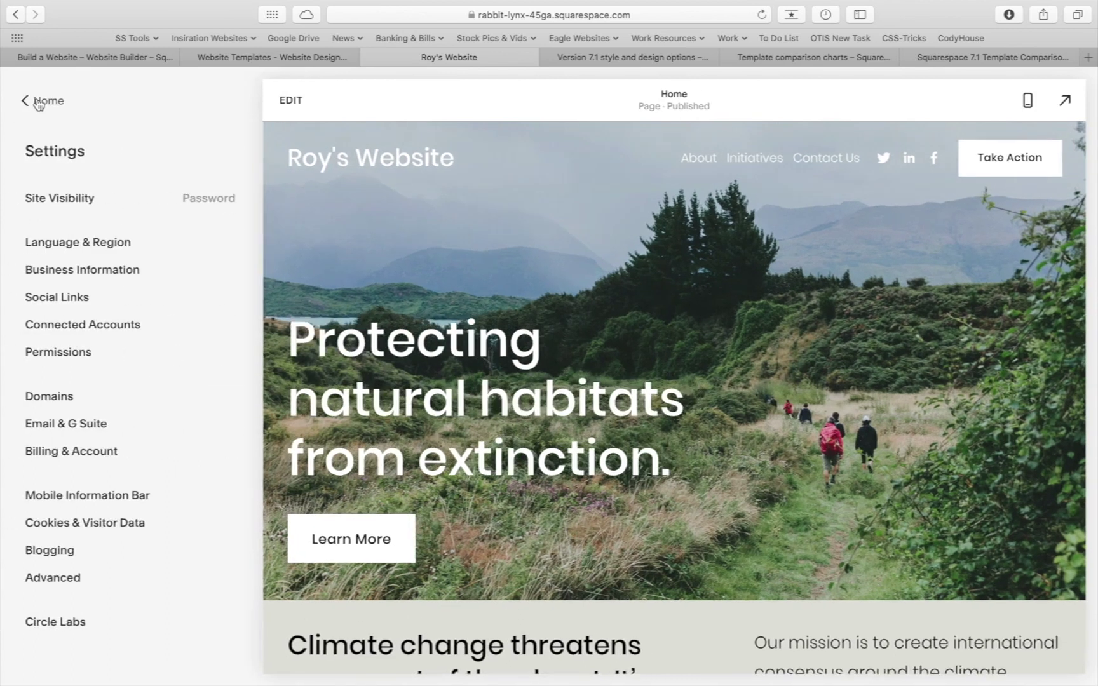
Reload the public site in the other window and enter the site password to view the home page
key(ctrl+Right)
click(763, 15)
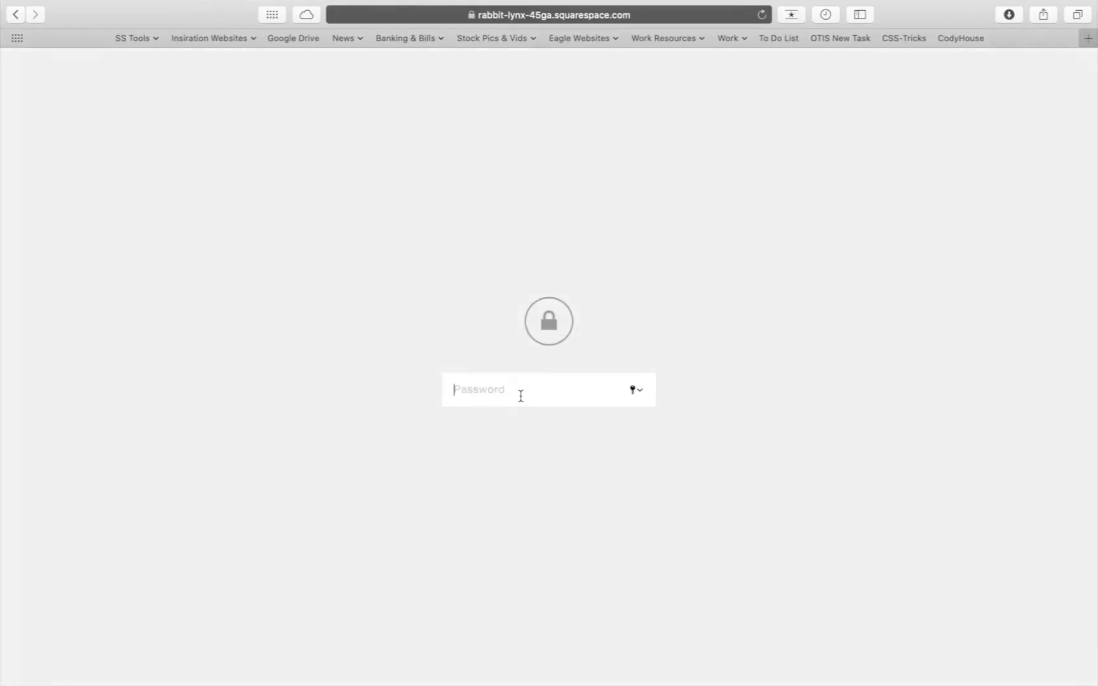
text(•••)
key(Return)
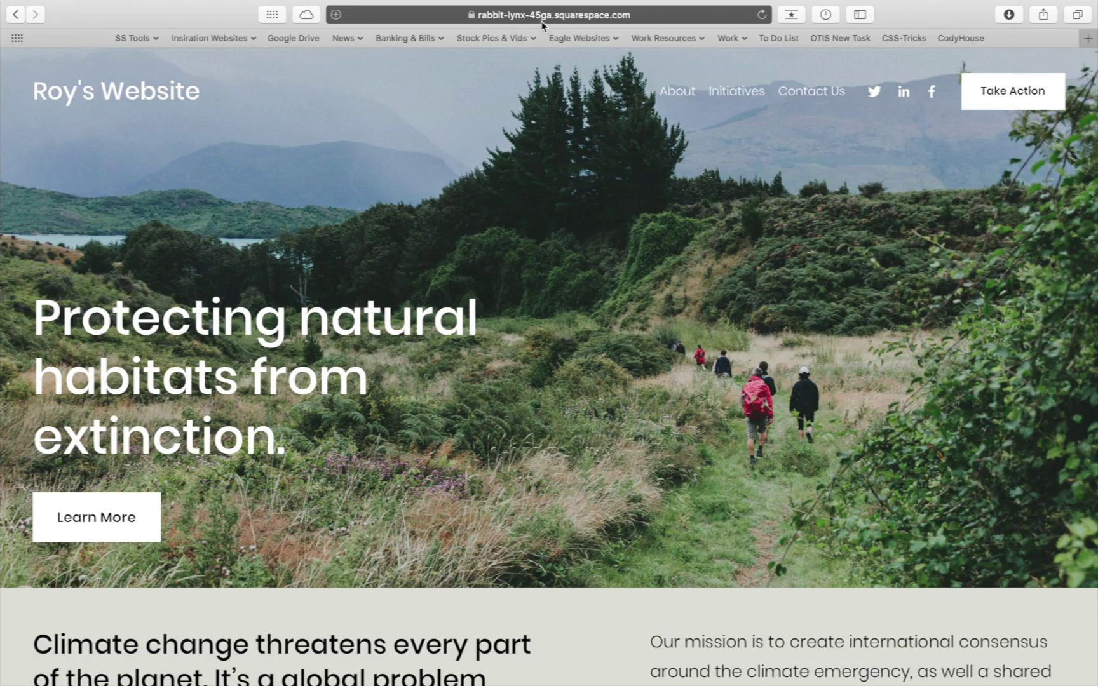
scroll(594, 301, up, 1)
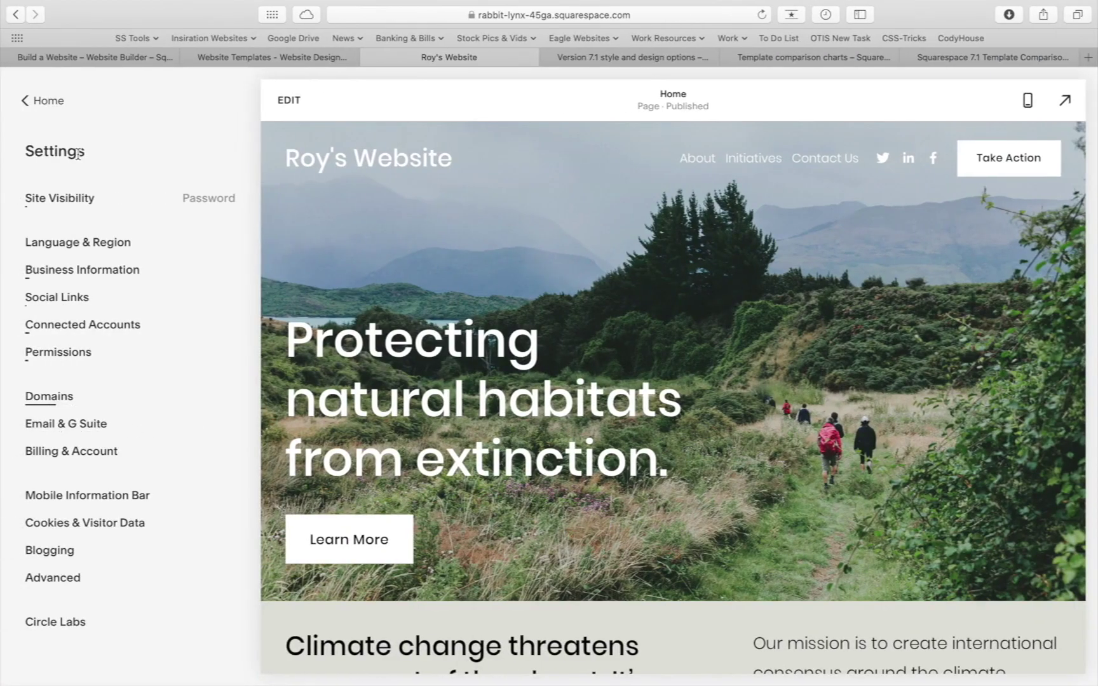
Rename the built-in domain's Site ID to the owner's first name followed by "-website", confirm the URL change and dismiss the publishing notice
click(44, 397)
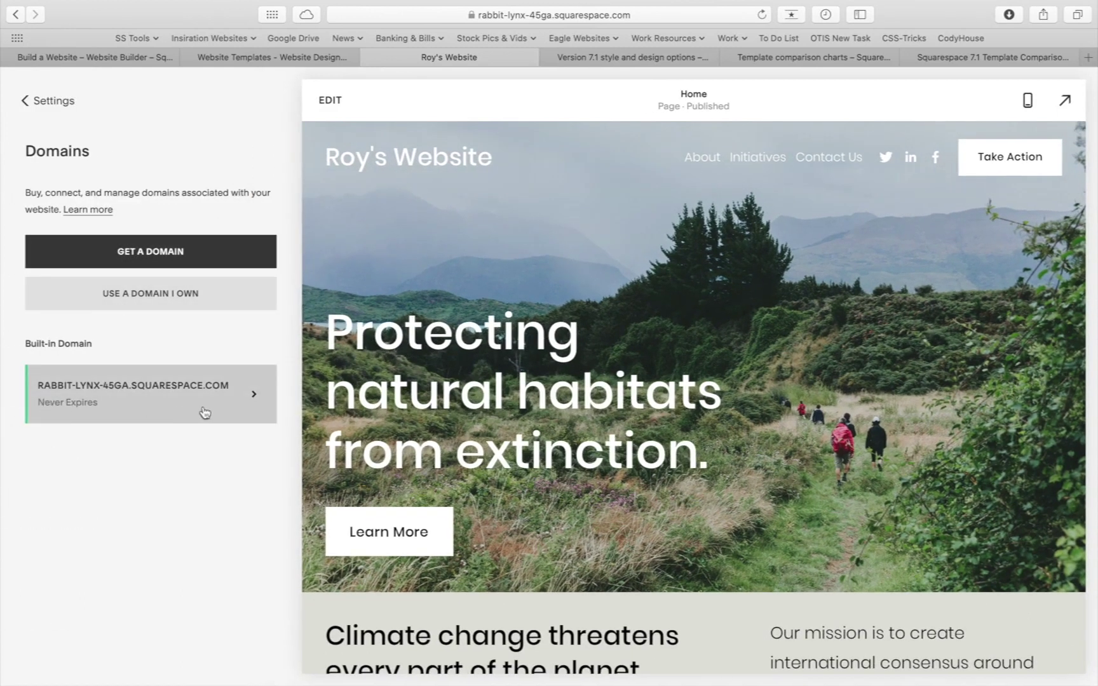
click(136, 399)
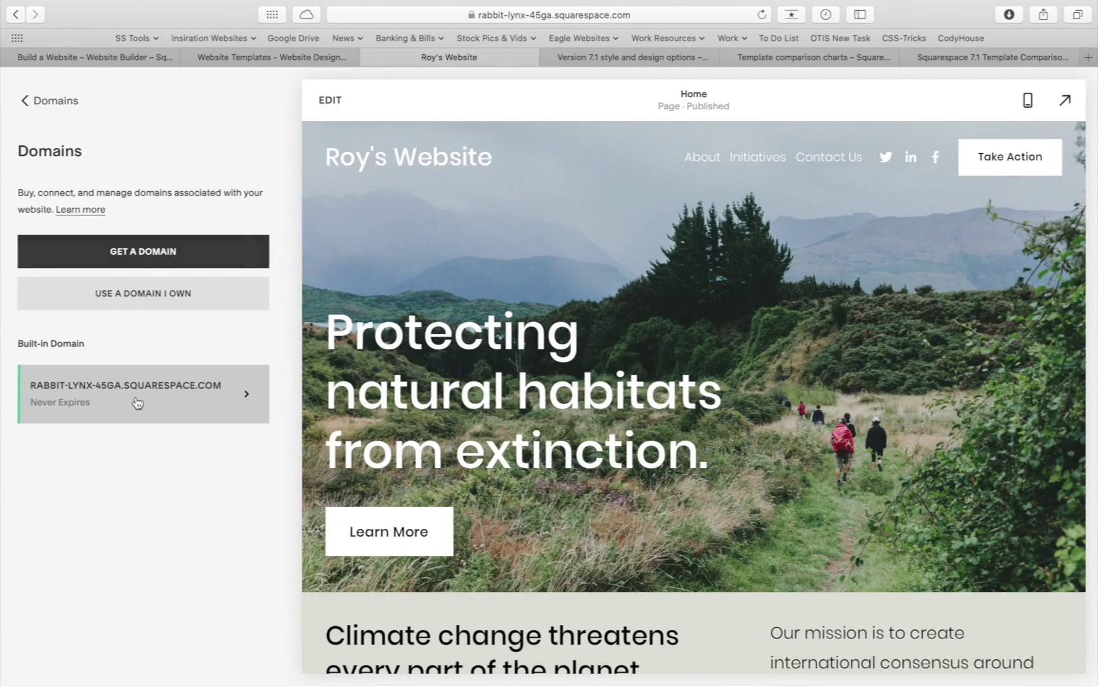
click(135, 364)
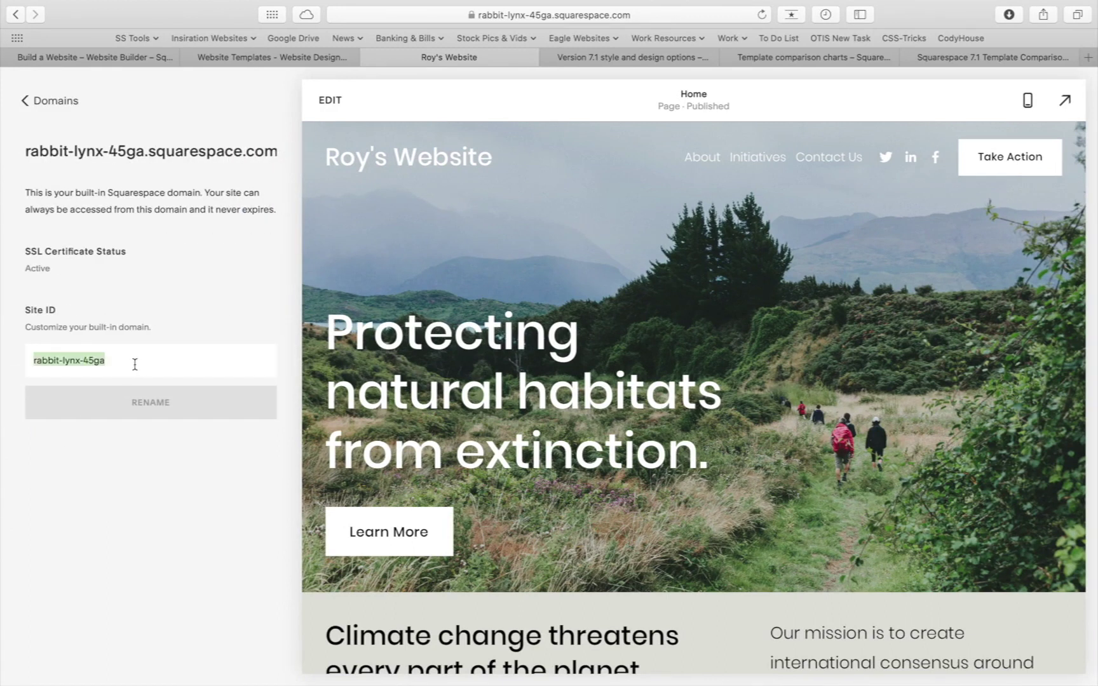
text(roy-website)
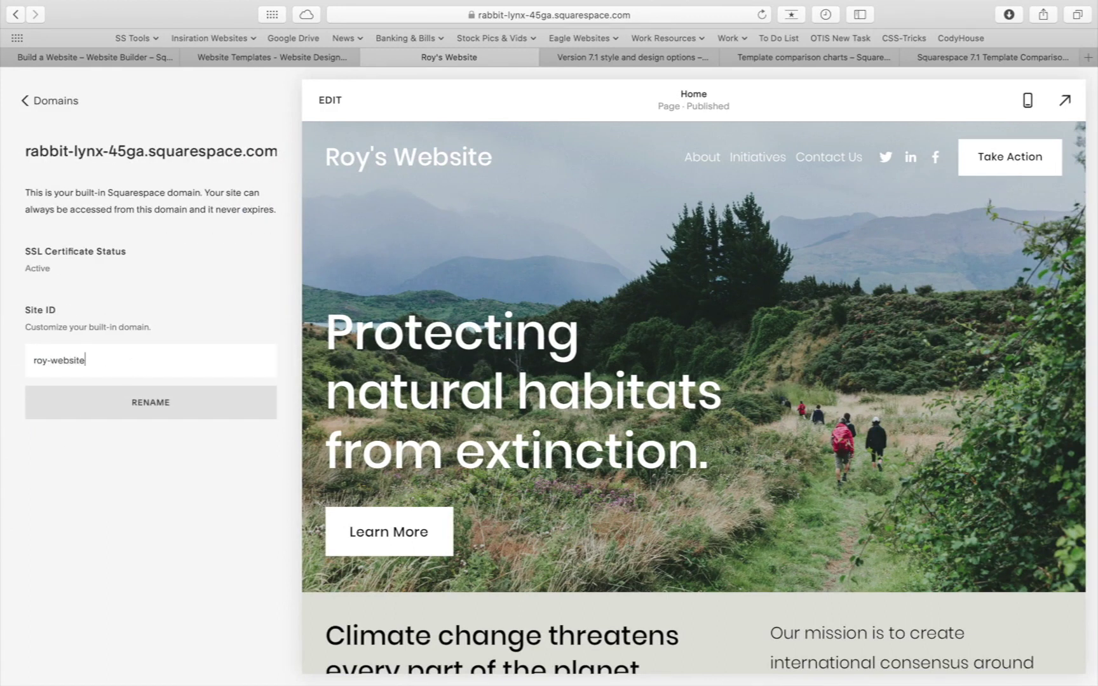
click(155, 410)
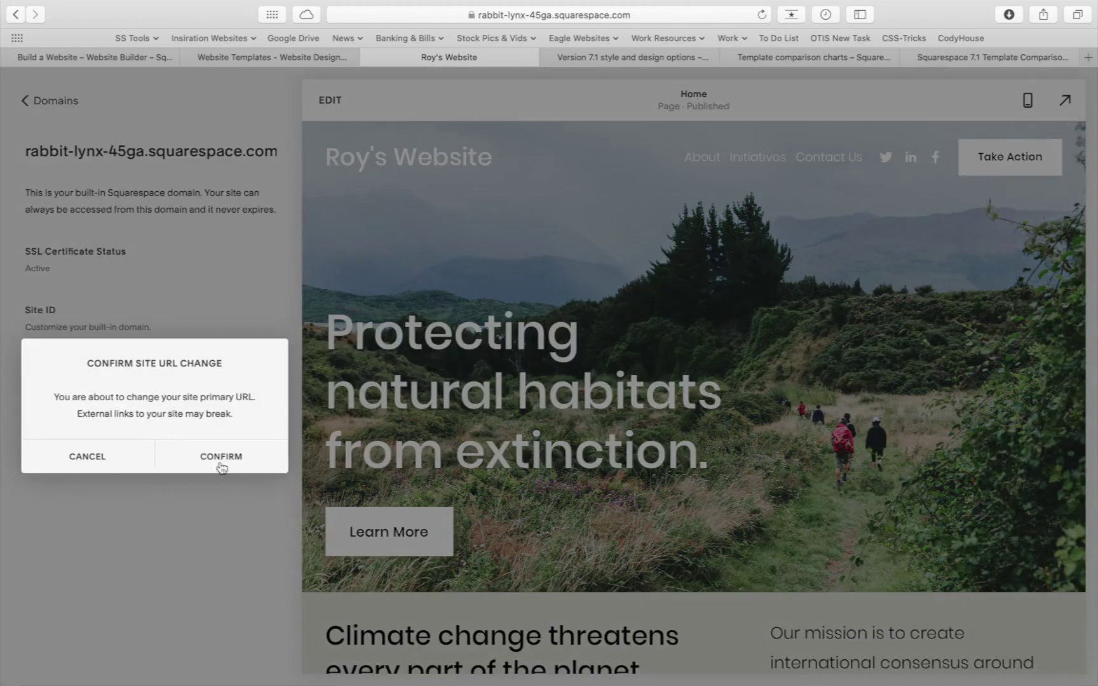
click(221, 465)
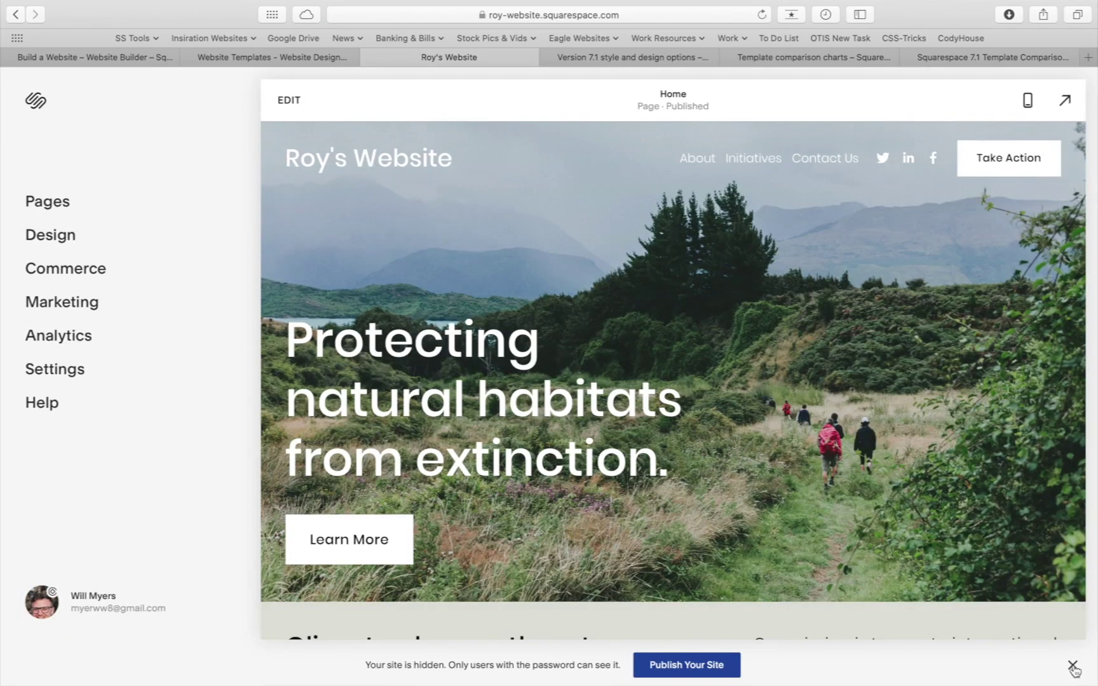
click(1072, 671)
click(1014, 652)
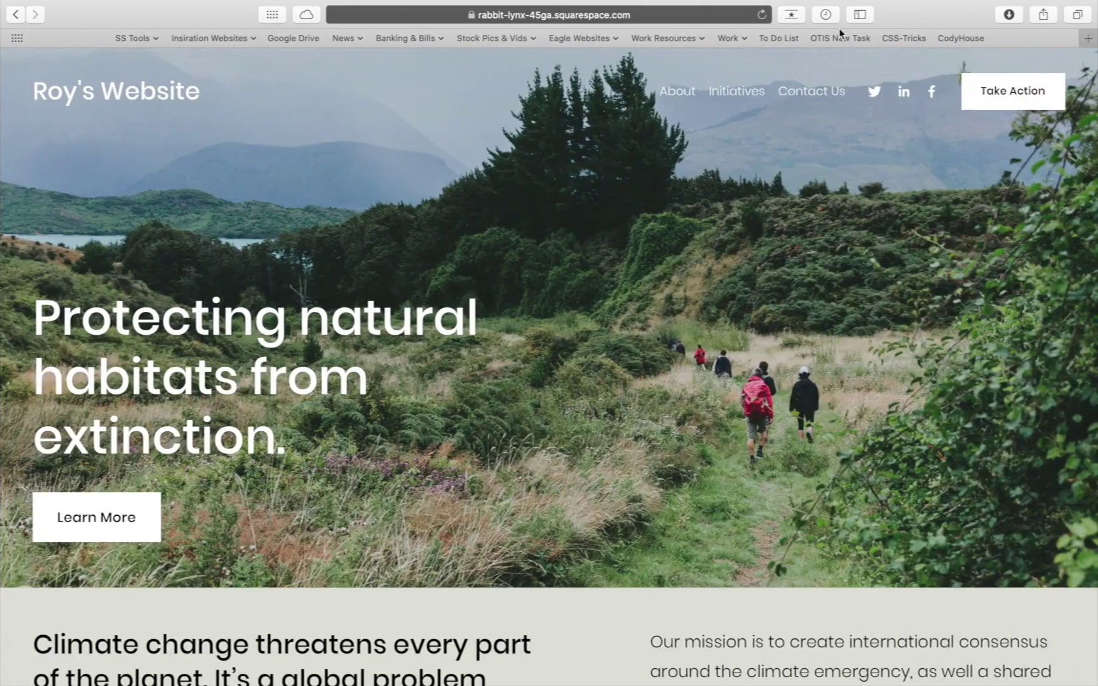
Reload the old public address, open the site at its renamed built-in domain and enter the site password
click(757, 15)
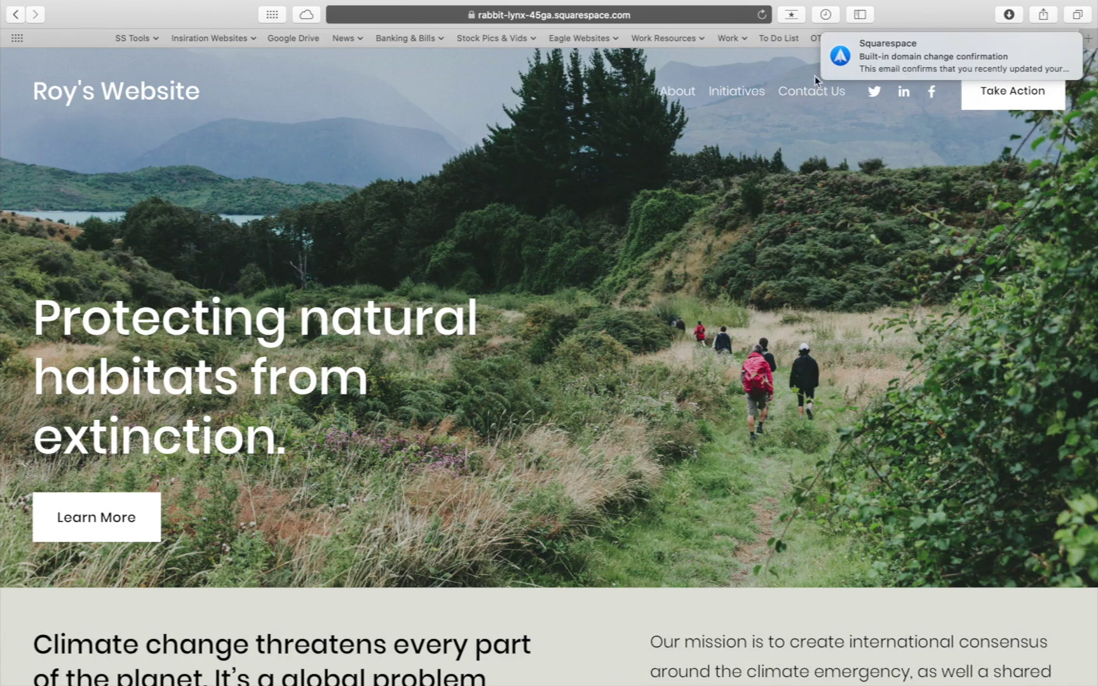
click(539, 15)
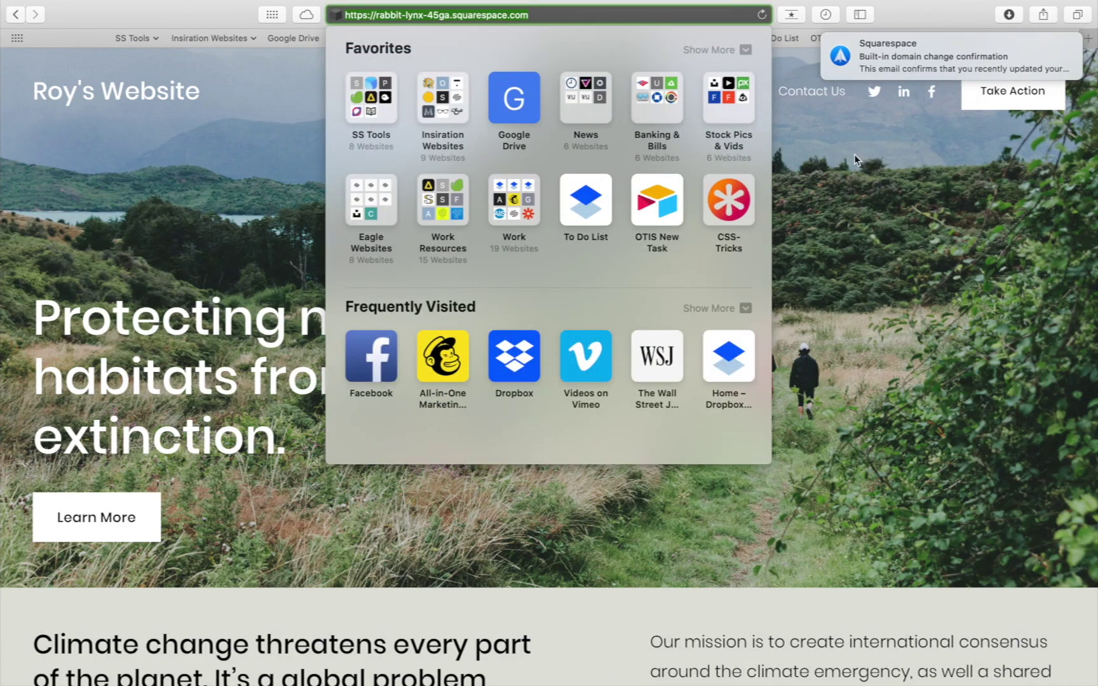
text(roy-website)
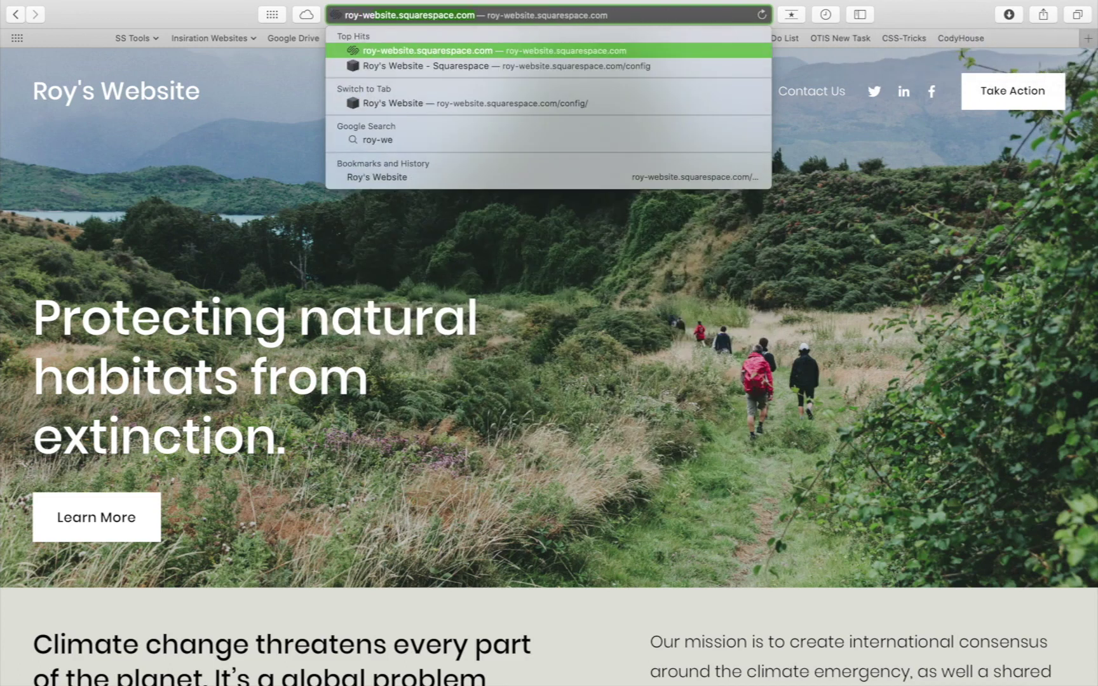
key(Return)
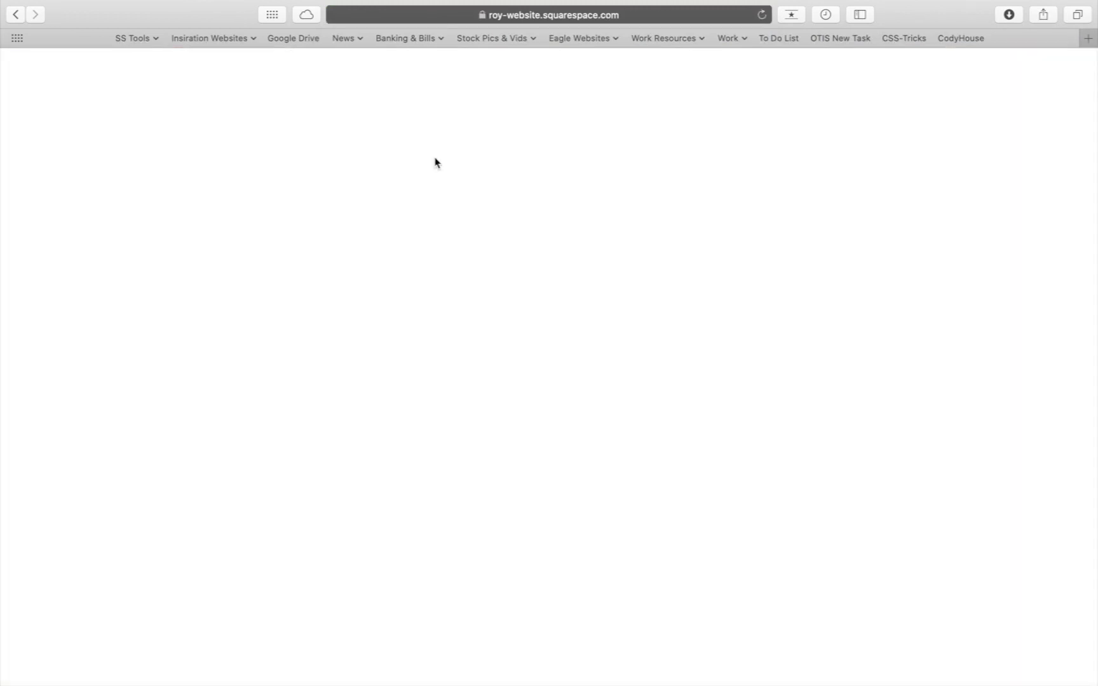
click(522, 394)
text(•••)
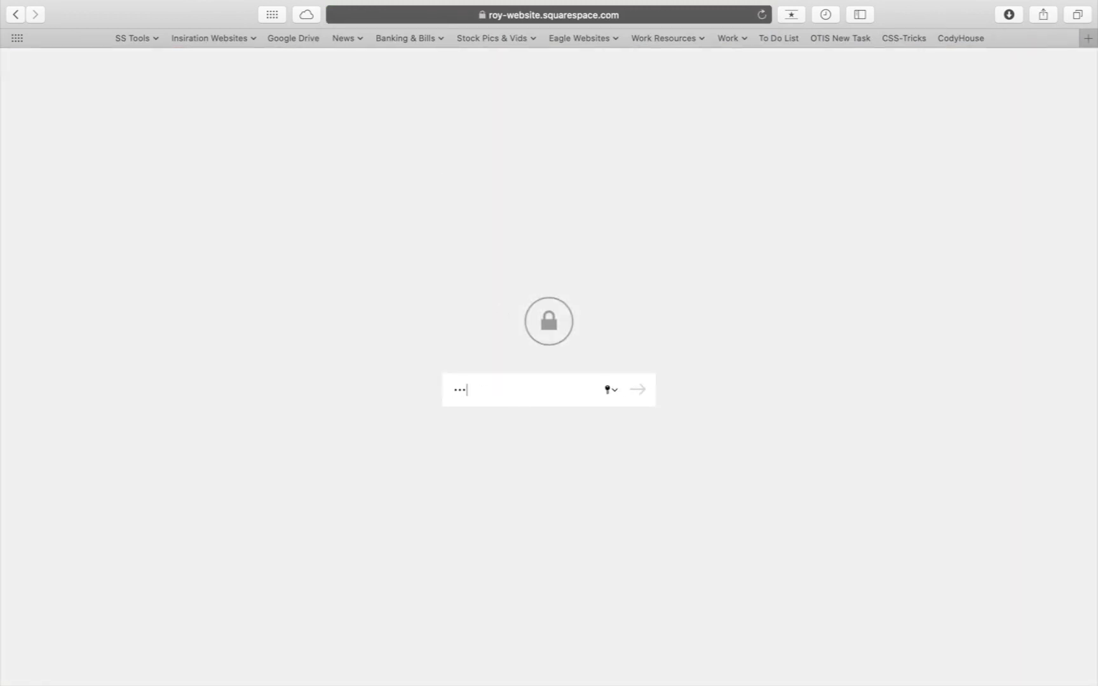
click(633, 391)
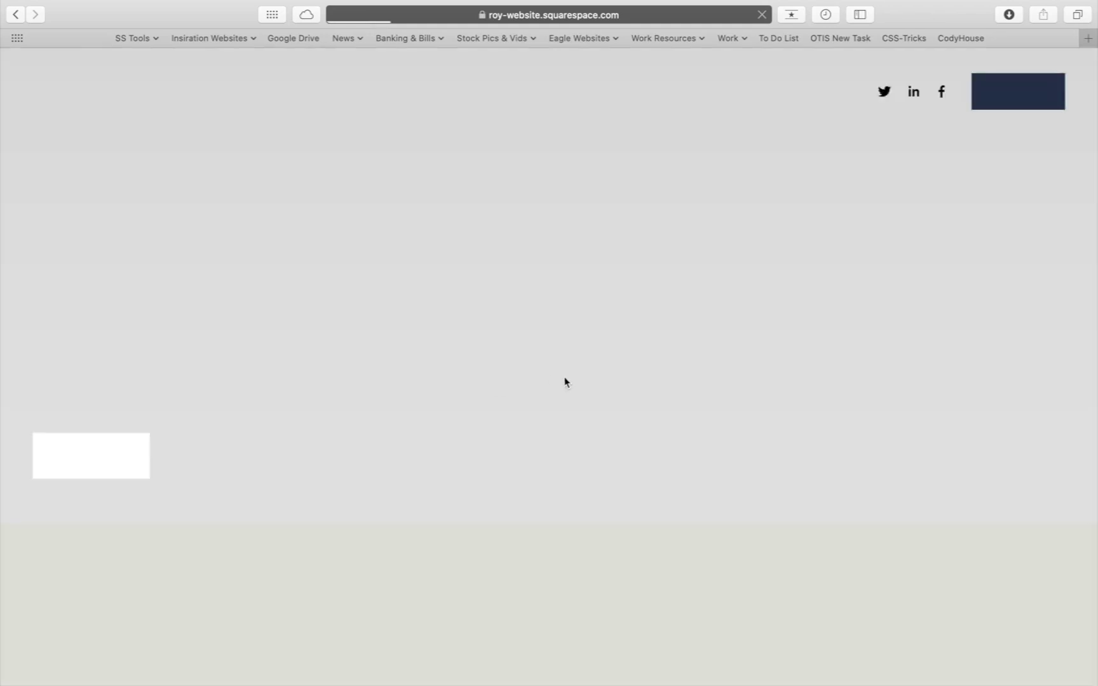
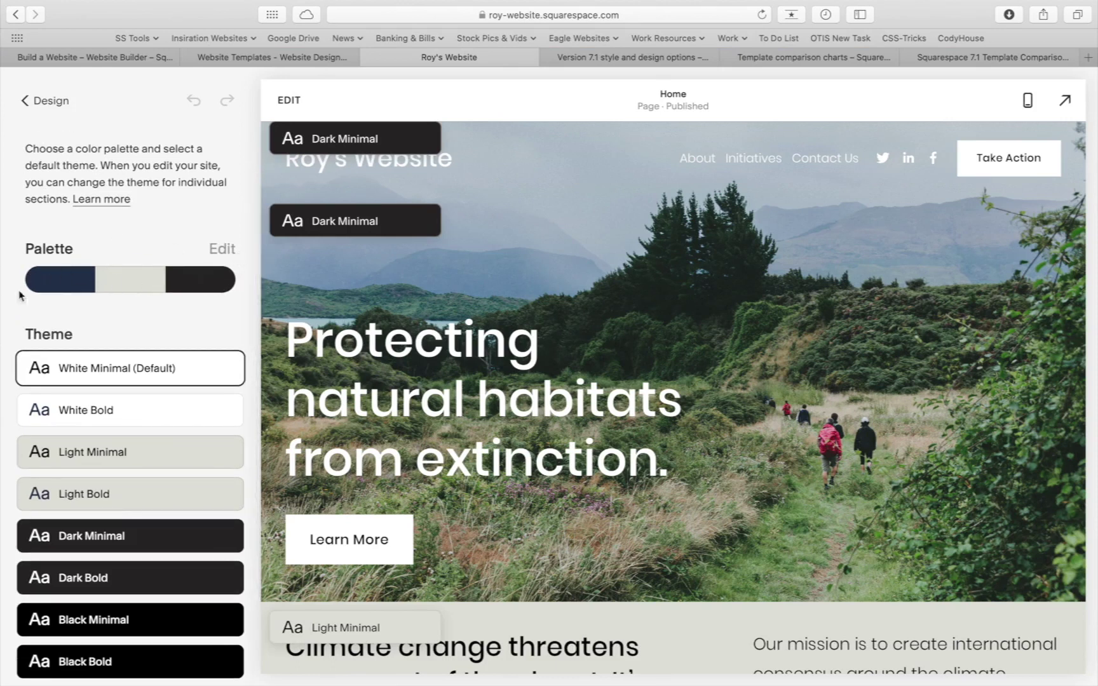
Review the theme list and generate a Monochrome palette from a base color, setting it to the blue hsl(218, 68%, 42%)
scroll(152, 346, down, 4)
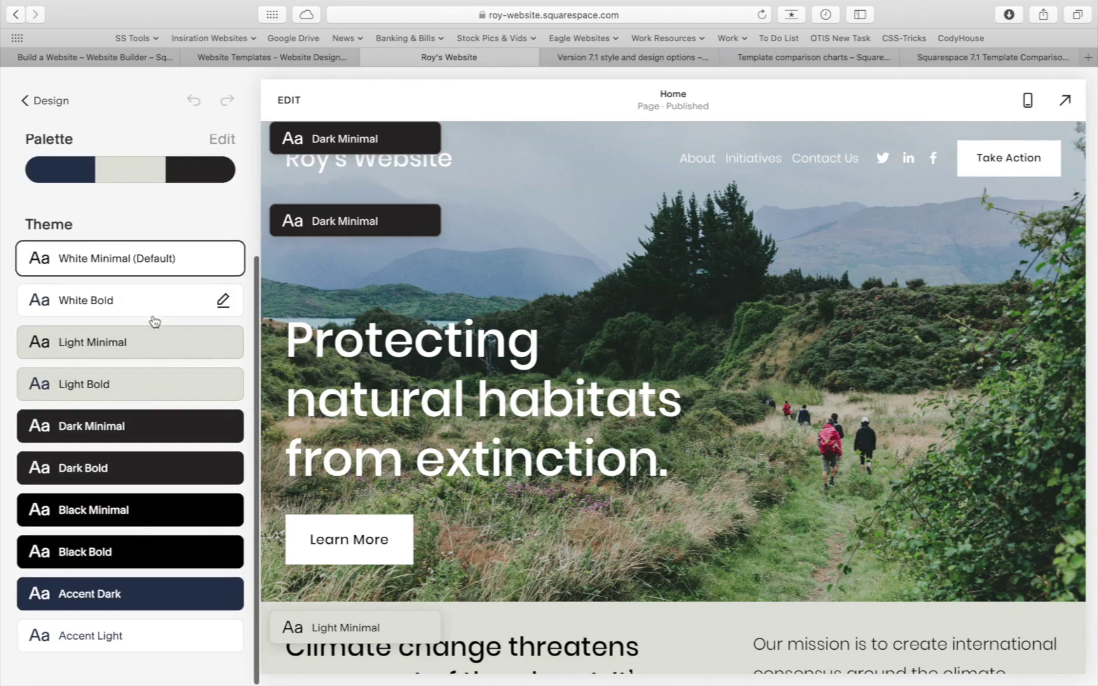
scroll(135, 424, up, 5)
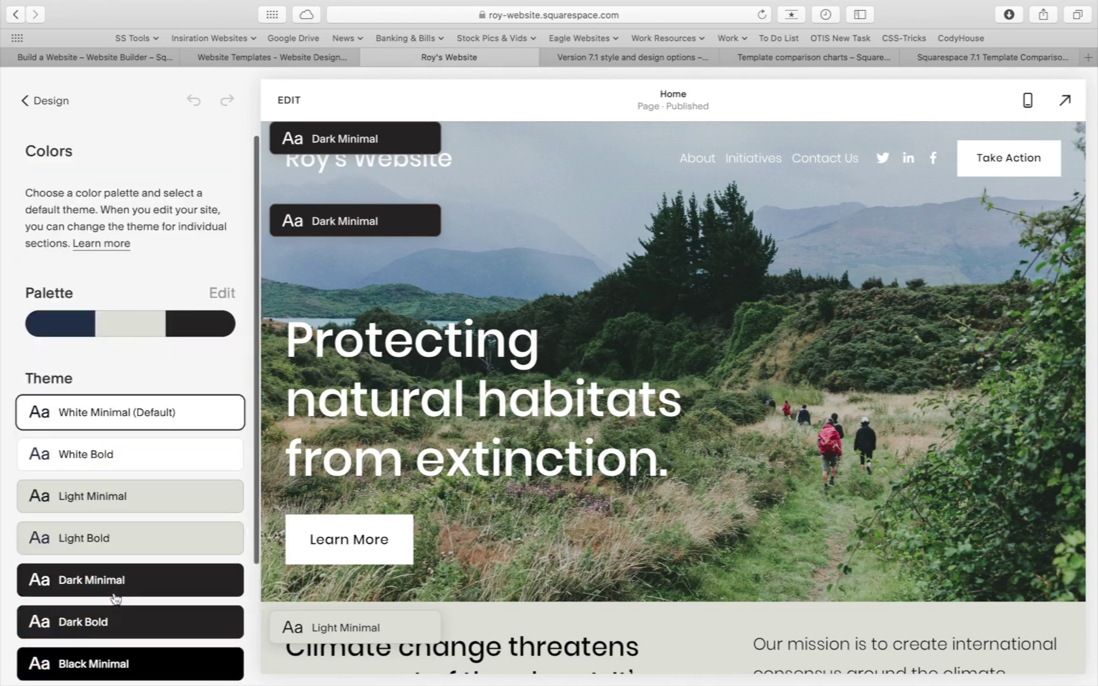
click(222, 294)
click(230, 358)
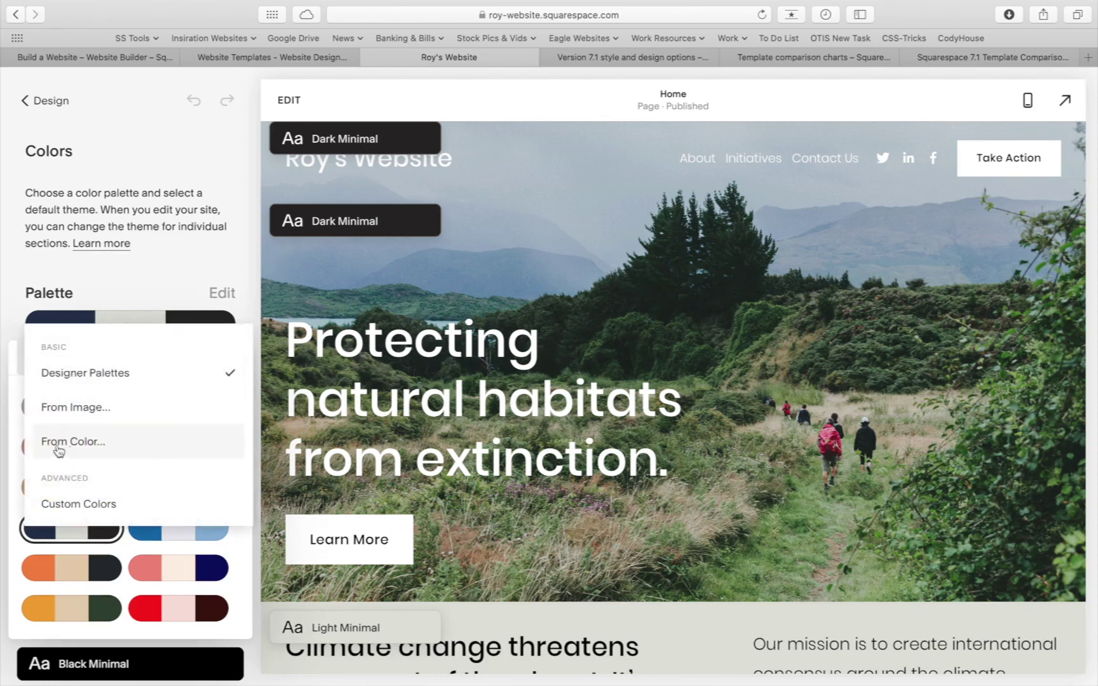
click(100, 450)
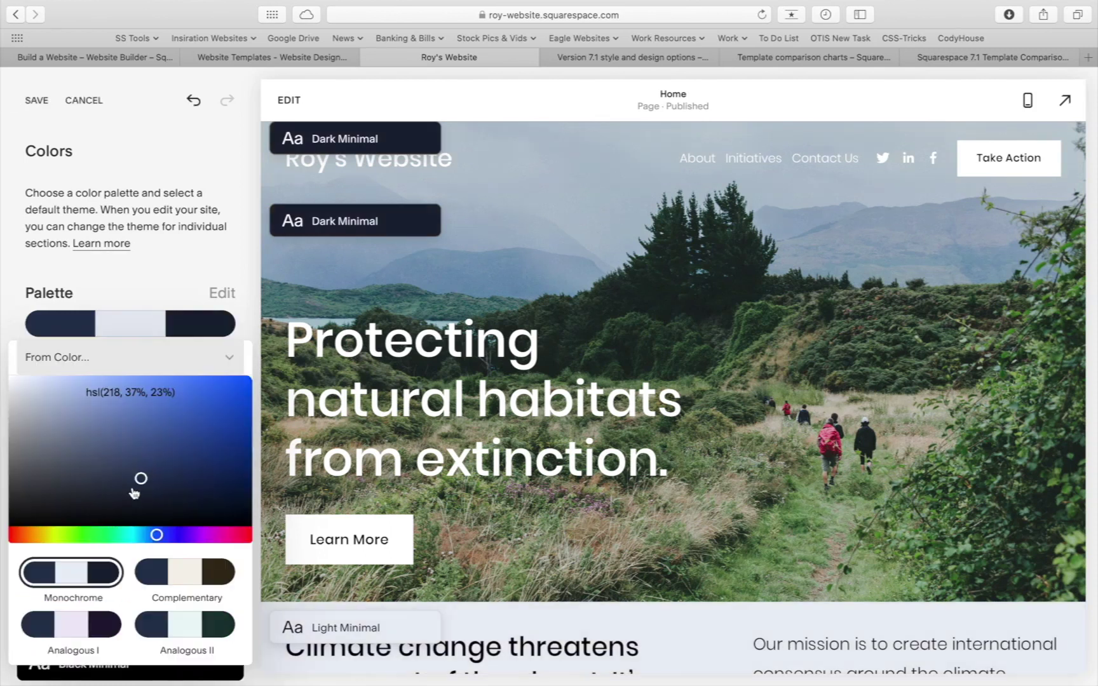
drag(141, 480, 235, 442)
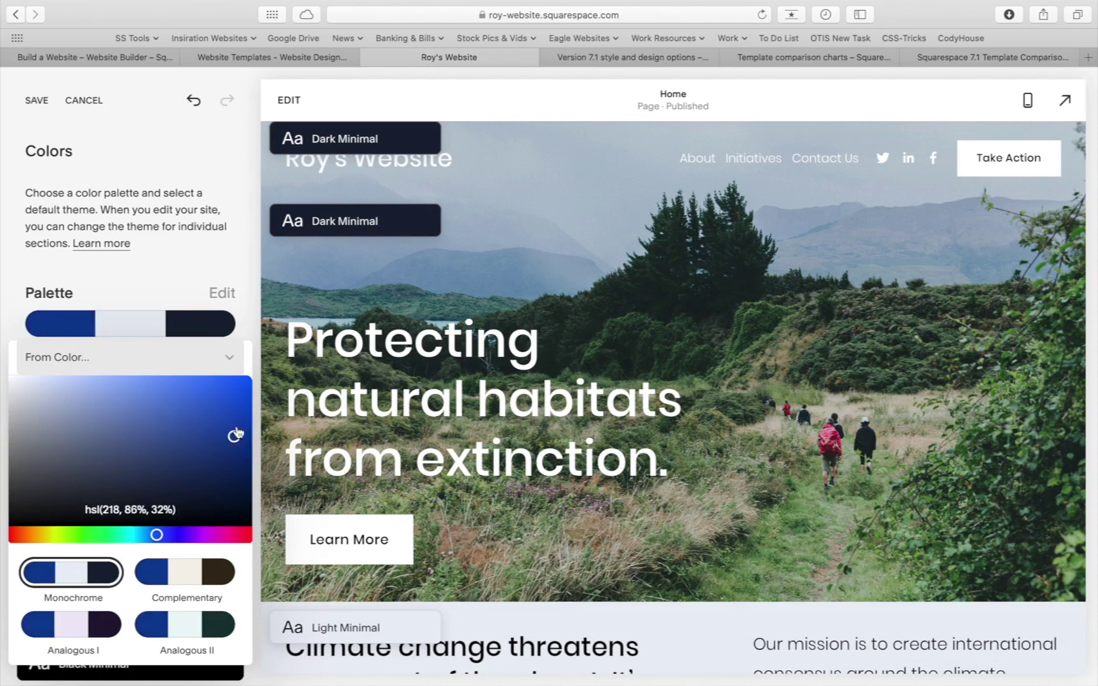
drag(235, 439, 207, 424)
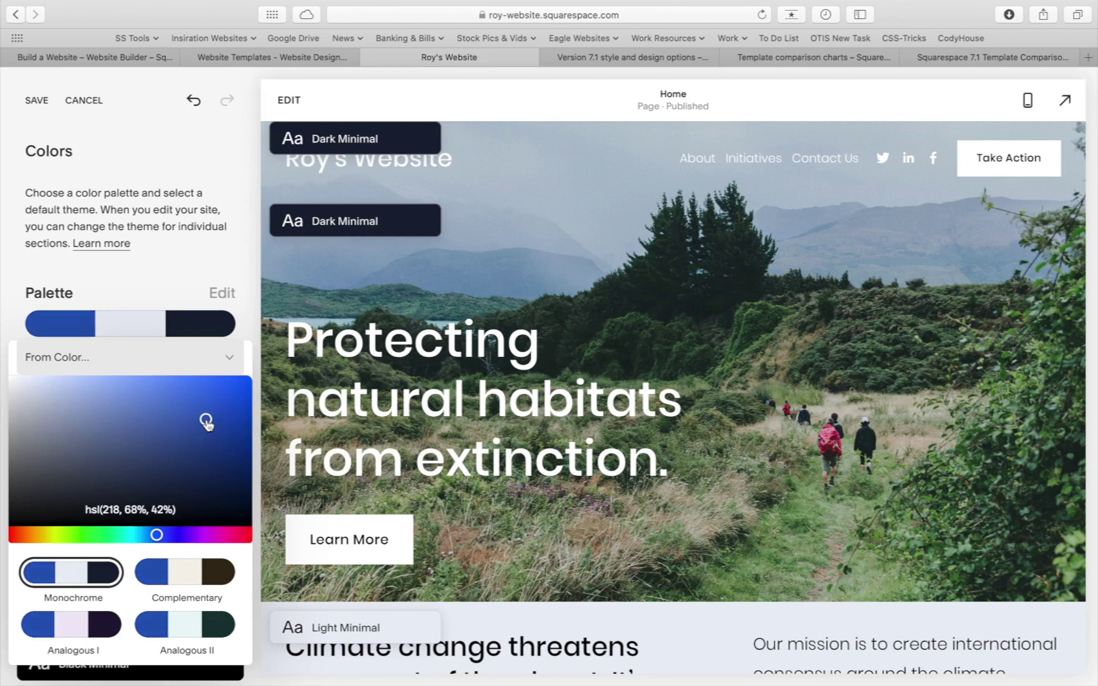
click(164, 275)
Switch the palette to Custom Colors and set the Light color to the neutral grey hsl(220, 0%, 91%)
click(222, 293)
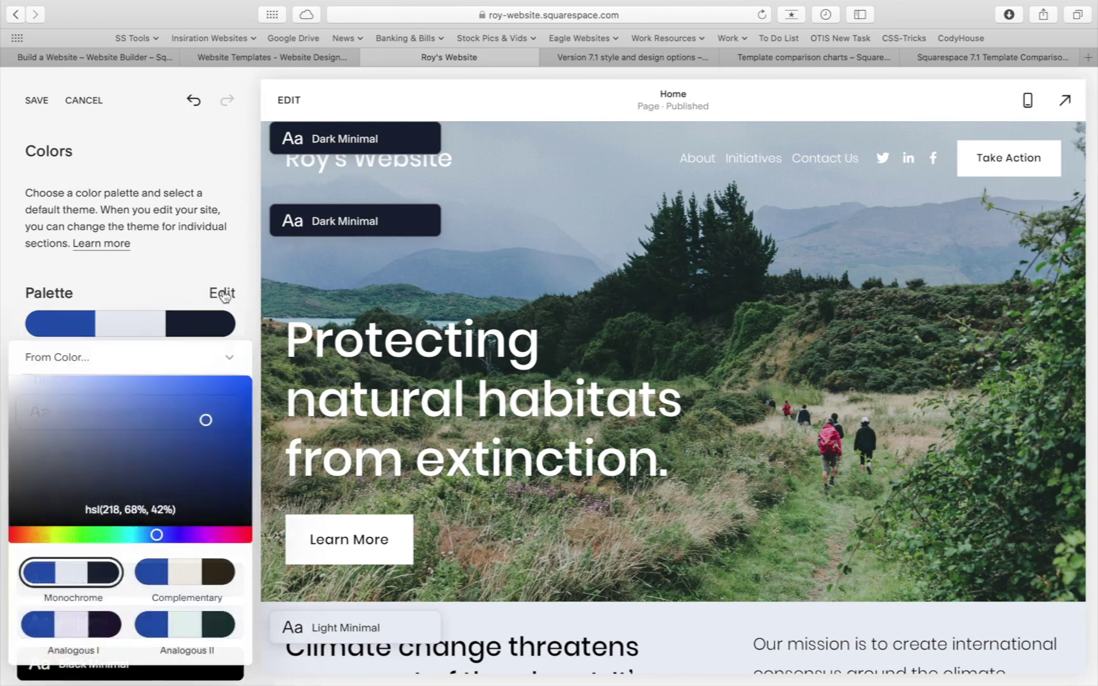
click(232, 356)
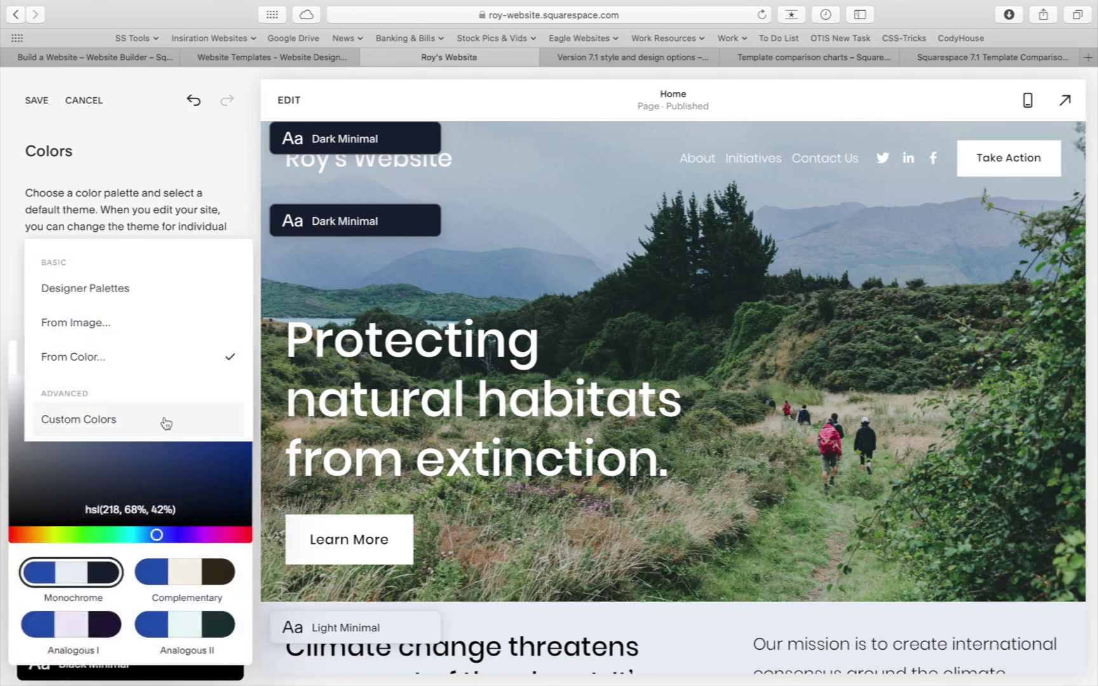
click(166, 422)
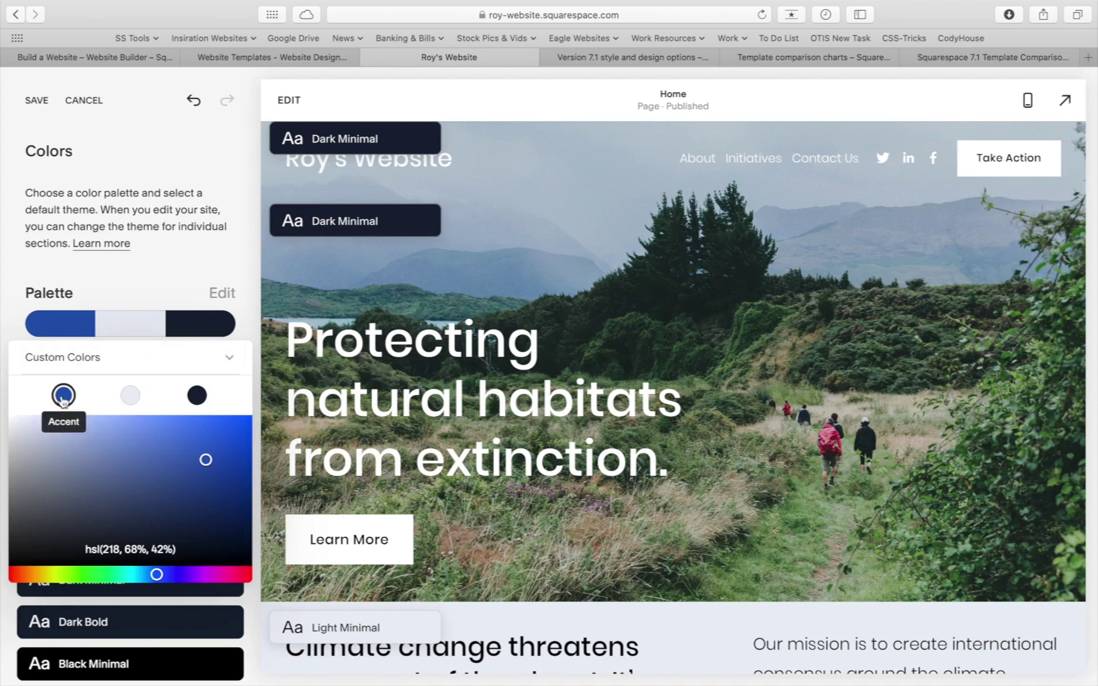
click(132, 397)
mouse_move(21, 428)
mouse_down()
mouse_move(7, 422)
mouse_move(3, 434)
mouse_up()
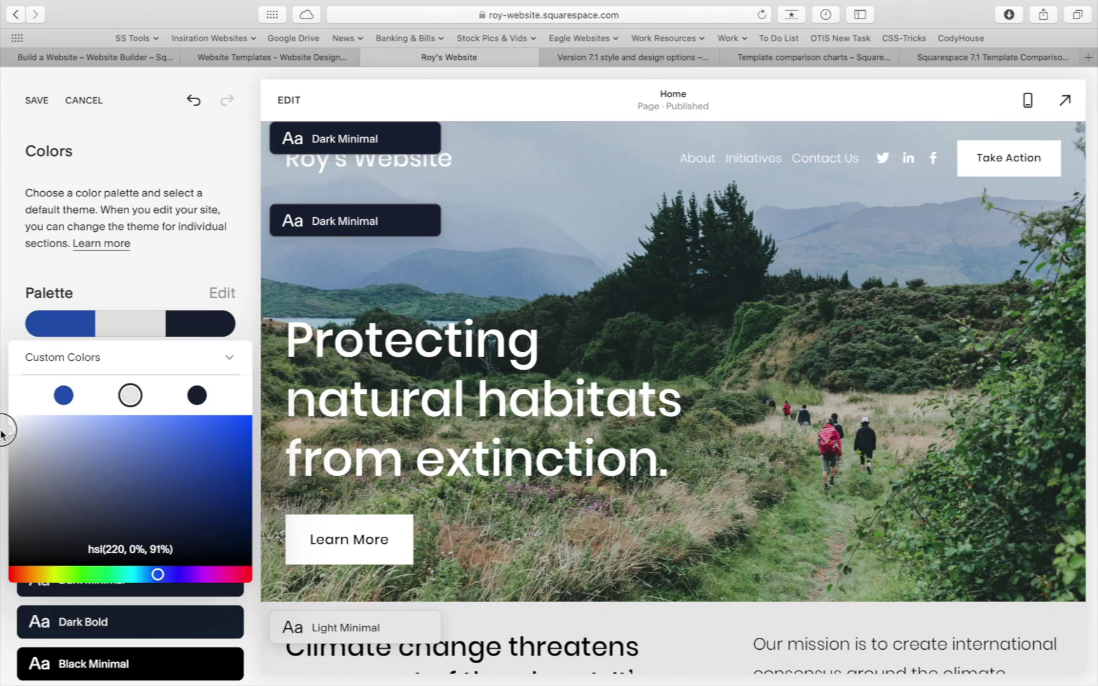
Set the palette's Dark color to the neutral grey hsl(219, 0%, 23%) and save the color changes
click(196, 395)
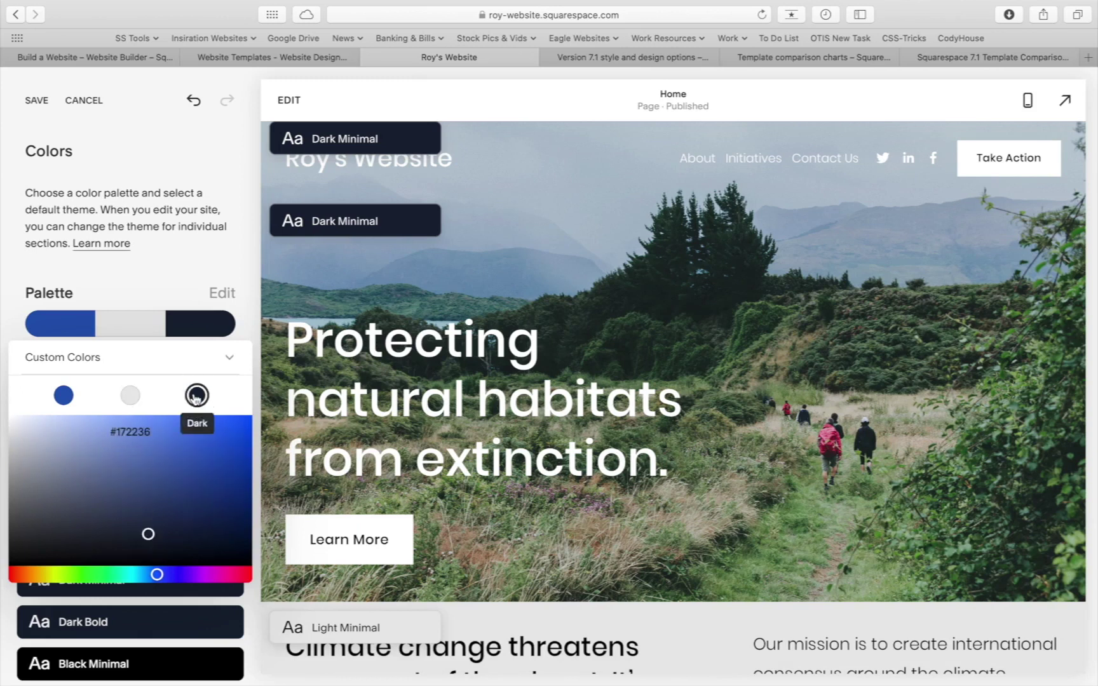
drag(150, 534, 6, 535)
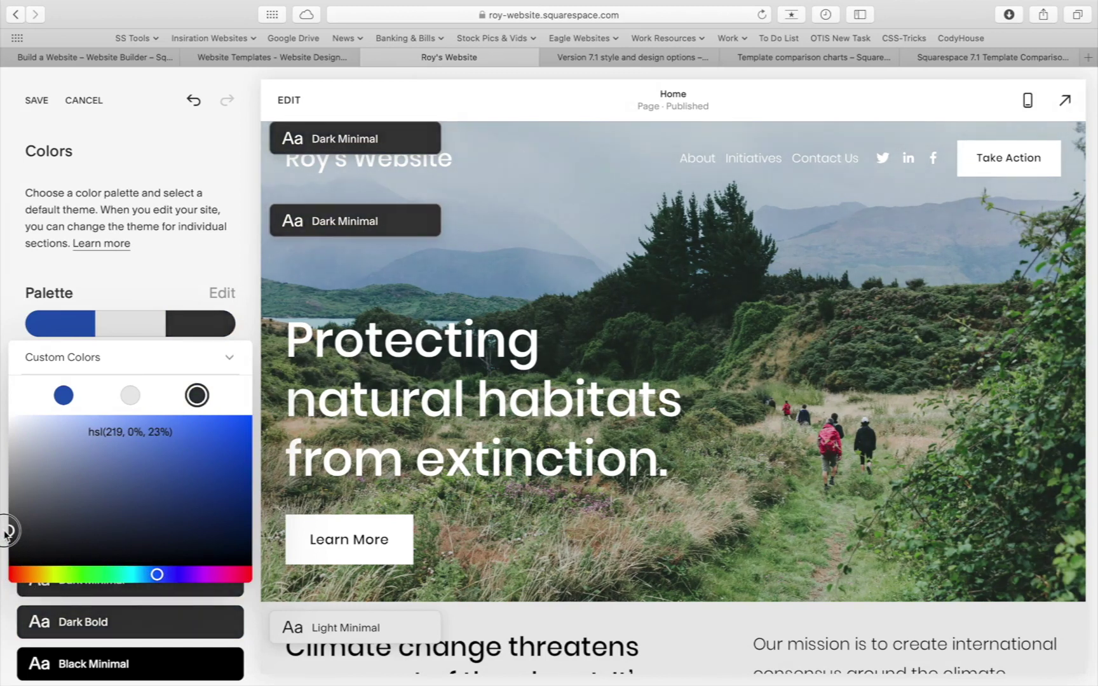
click(172, 195)
click(36, 102)
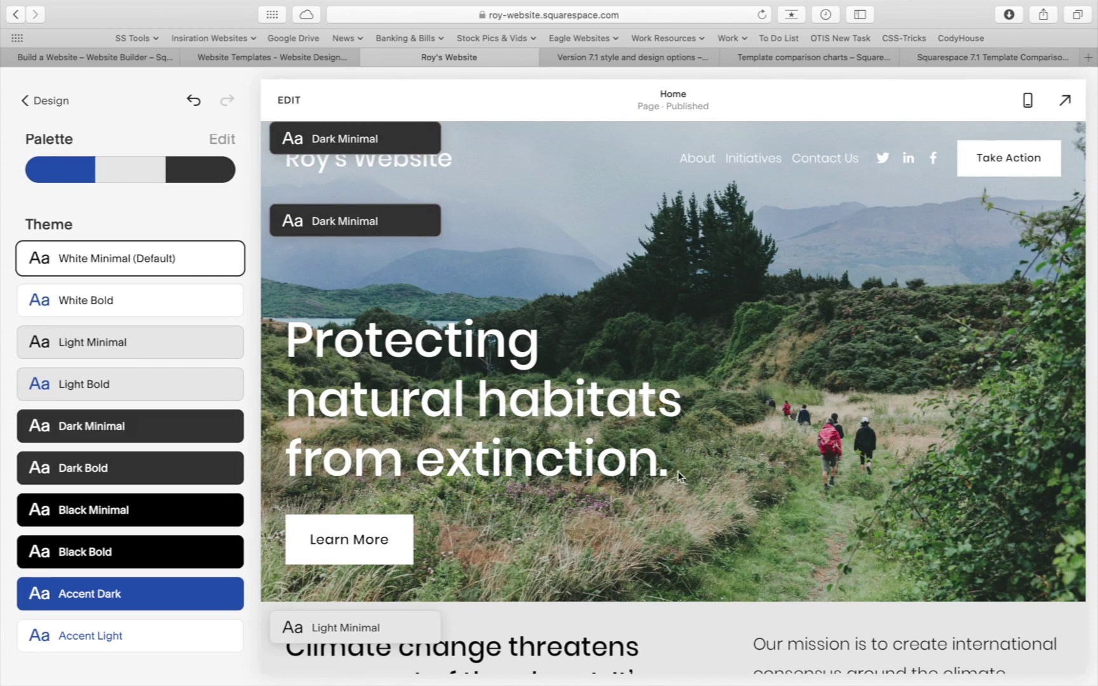
Check the themes and home page in the saved palette, and open the site's font settings
scroll(93, 342, up, 3)
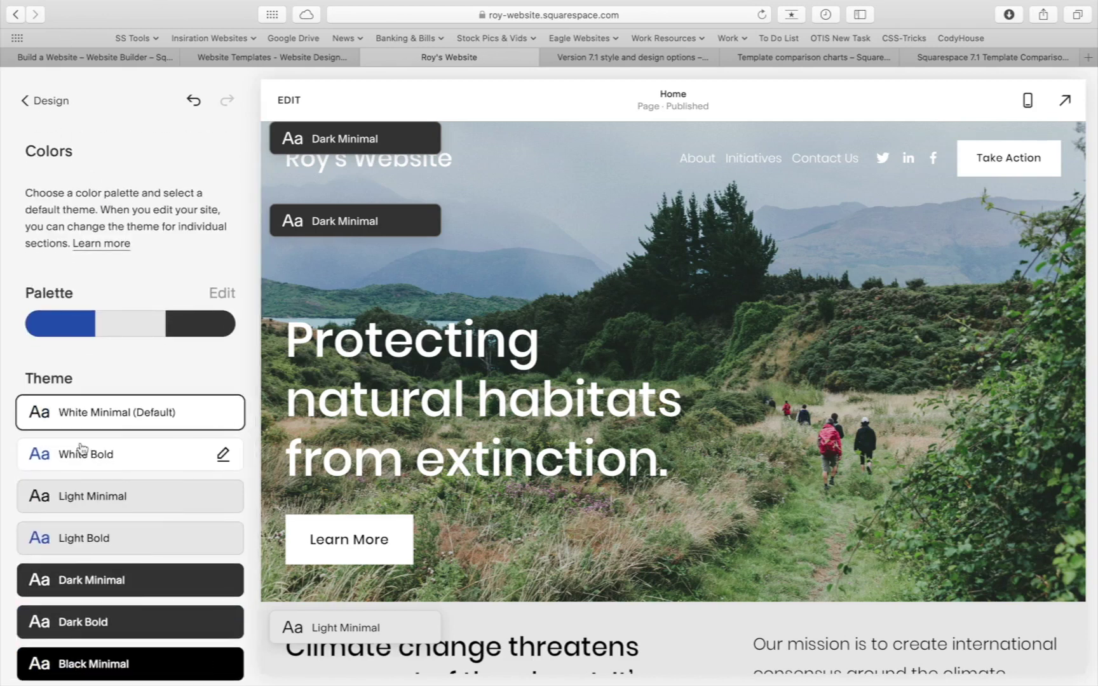
scroll(683, 438, down, 10)
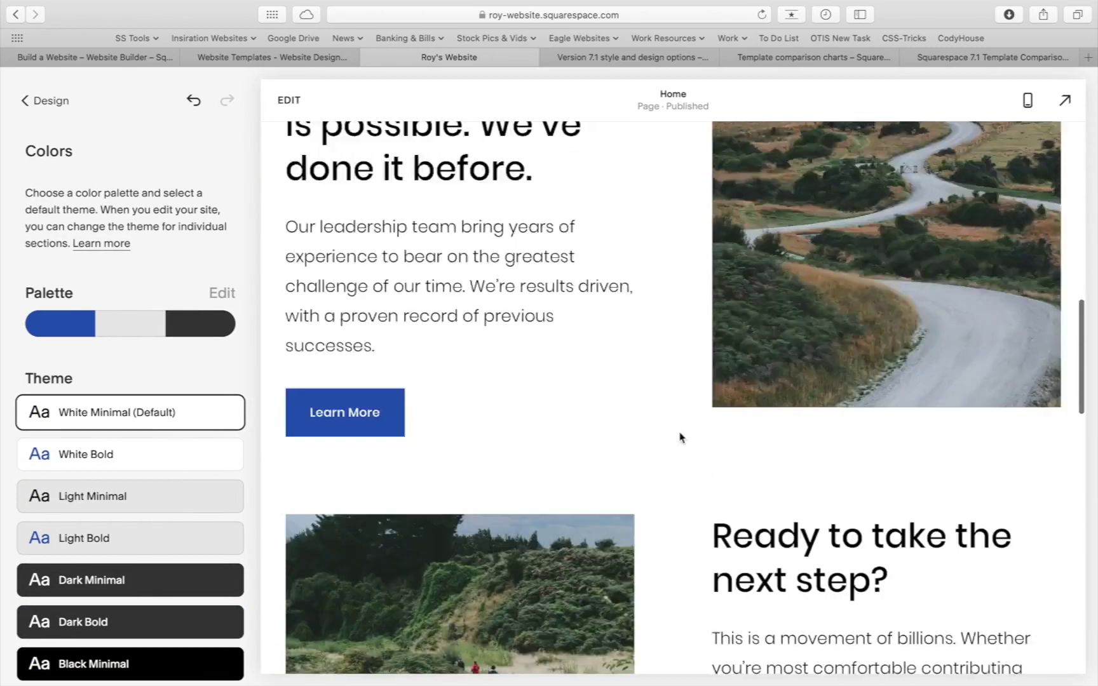
scroll(679, 436, up, 10)
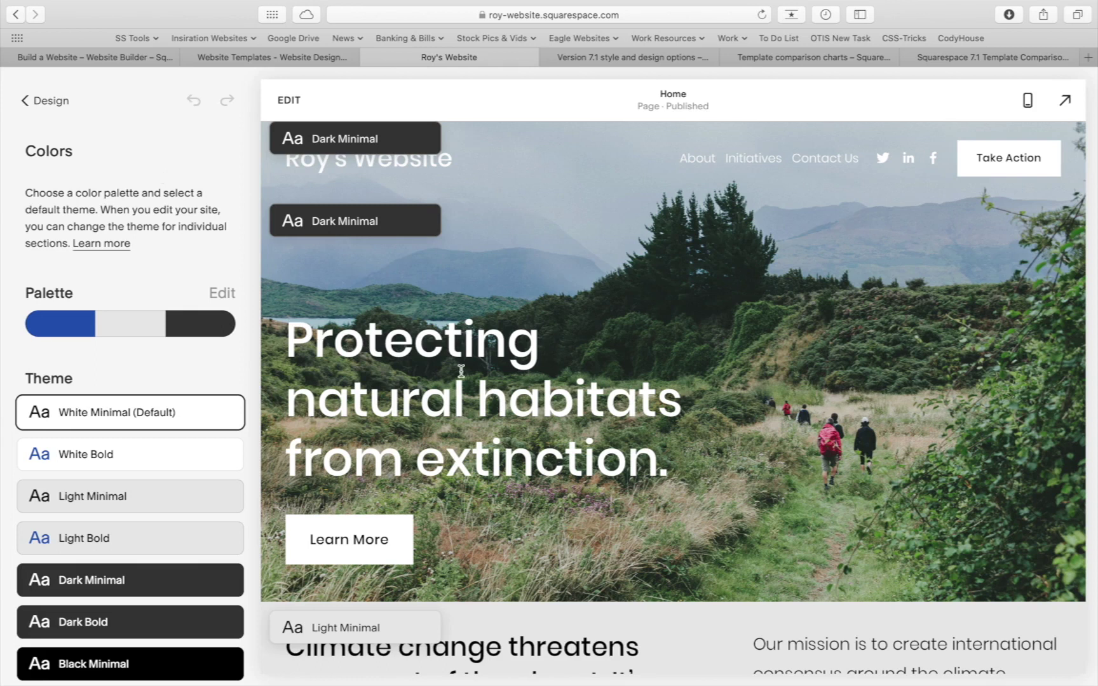
click(49, 101)
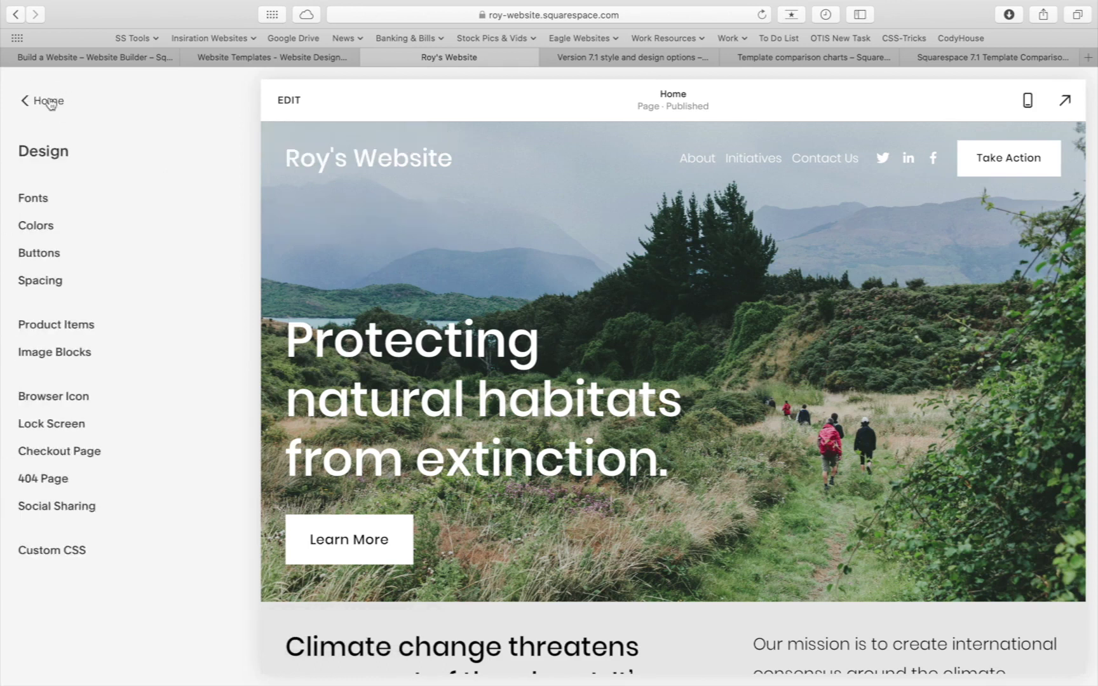
click(33, 200)
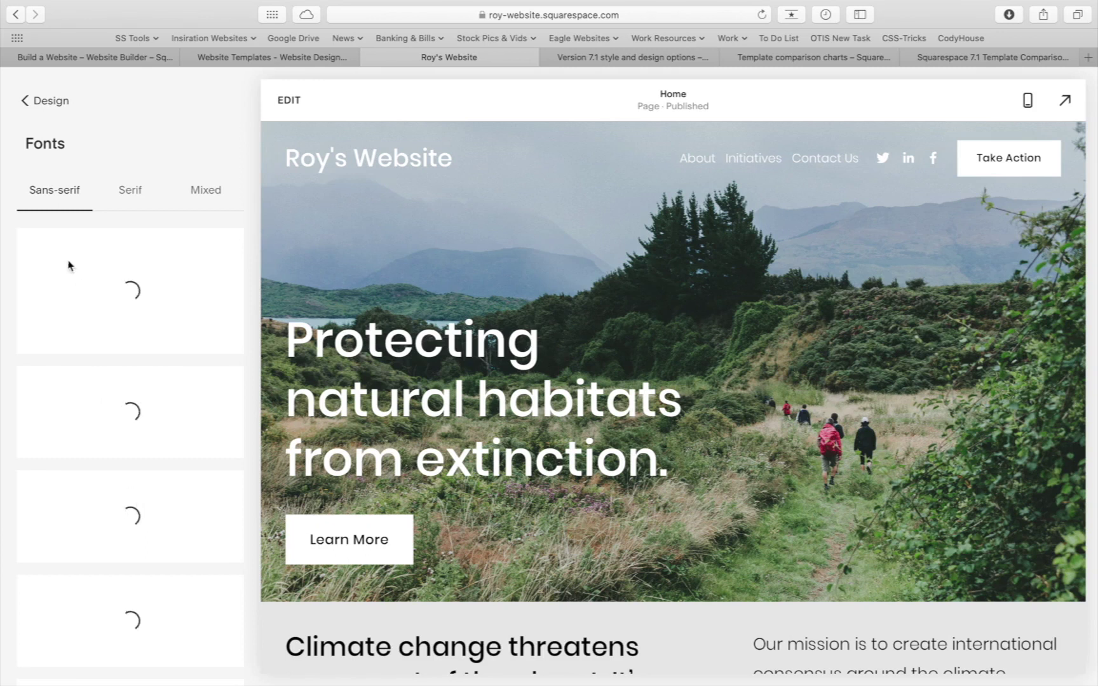
Compare the Sans-serif, Serif and Mixed font packs and try the Caslon serif pack on the site
click(127, 203)
click(212, 204)
click(56, 191)
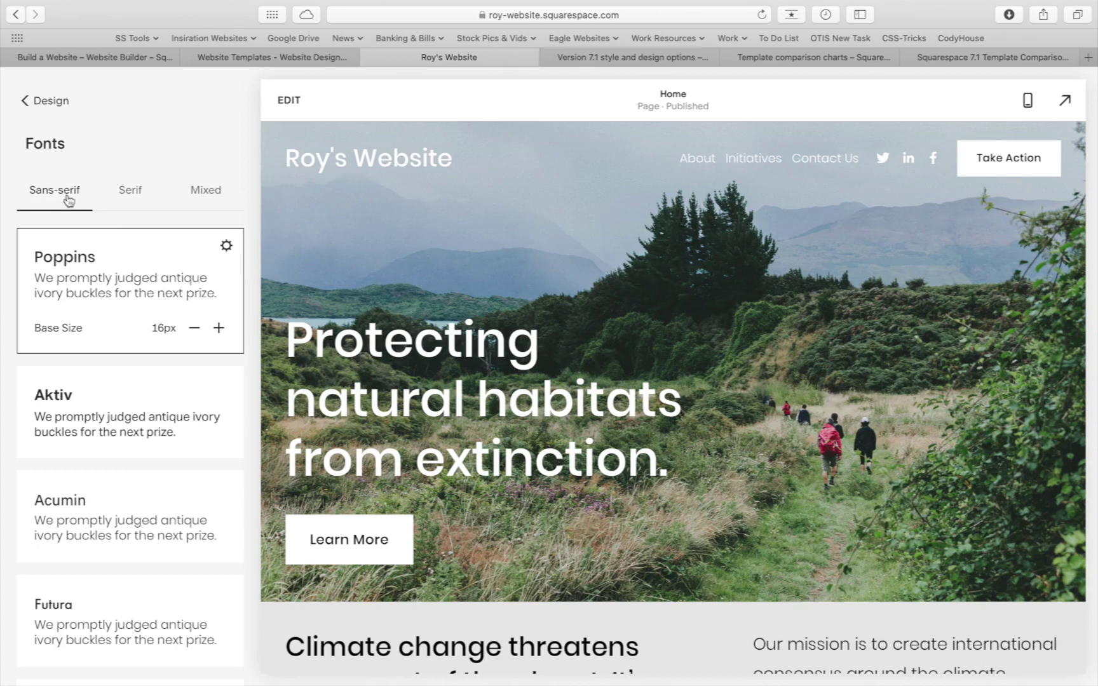
click(128, 202)
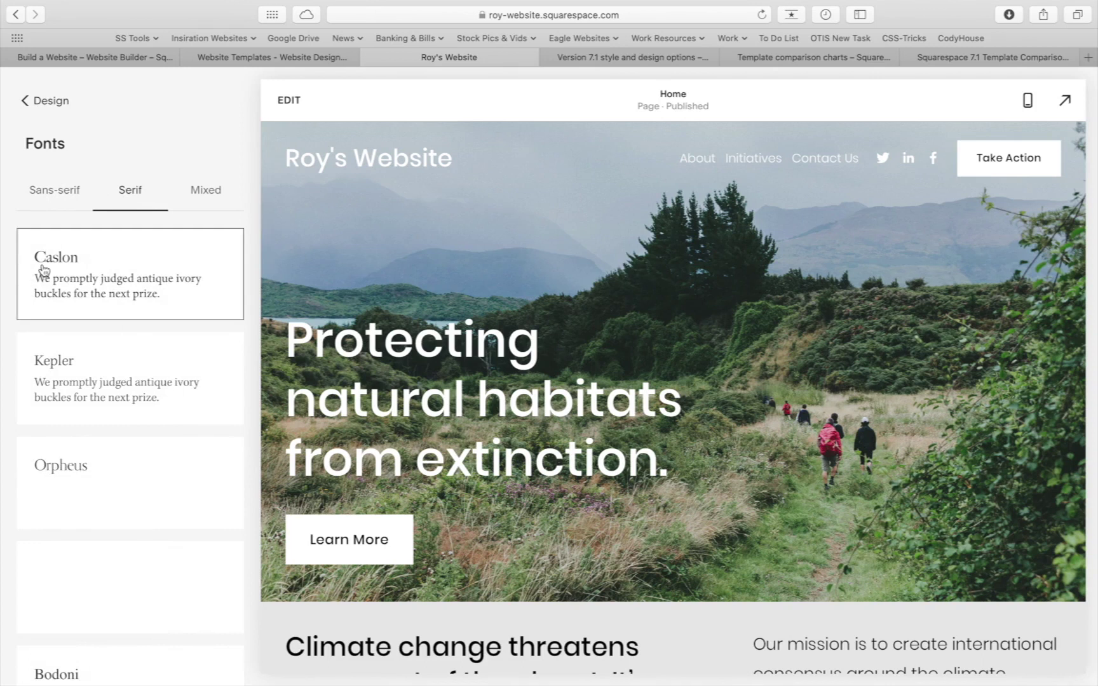
click(75, 281)
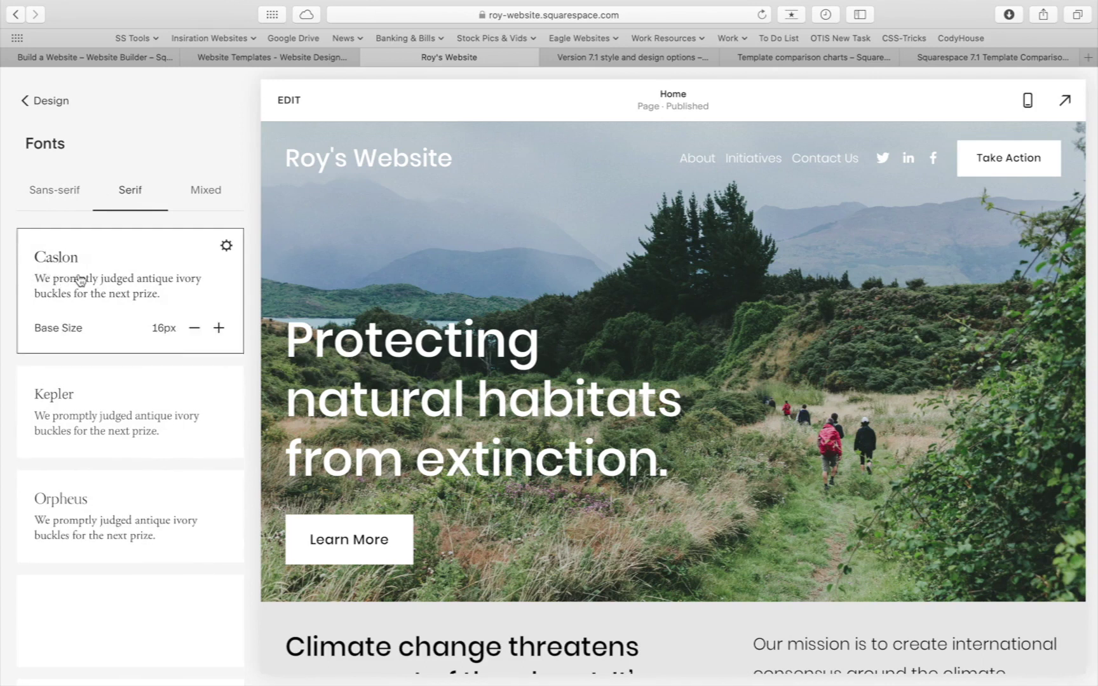
click(181, 276)
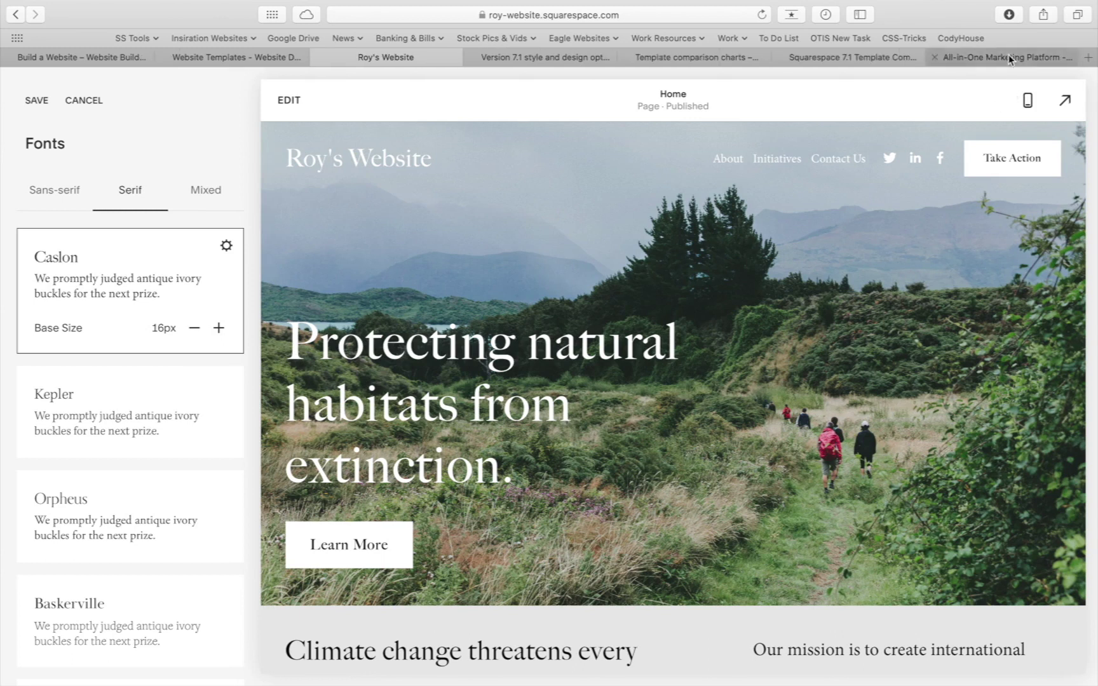
Examine the heading and body fonts on the Mailchimp home page and return to the site editor
click(1010, 58)
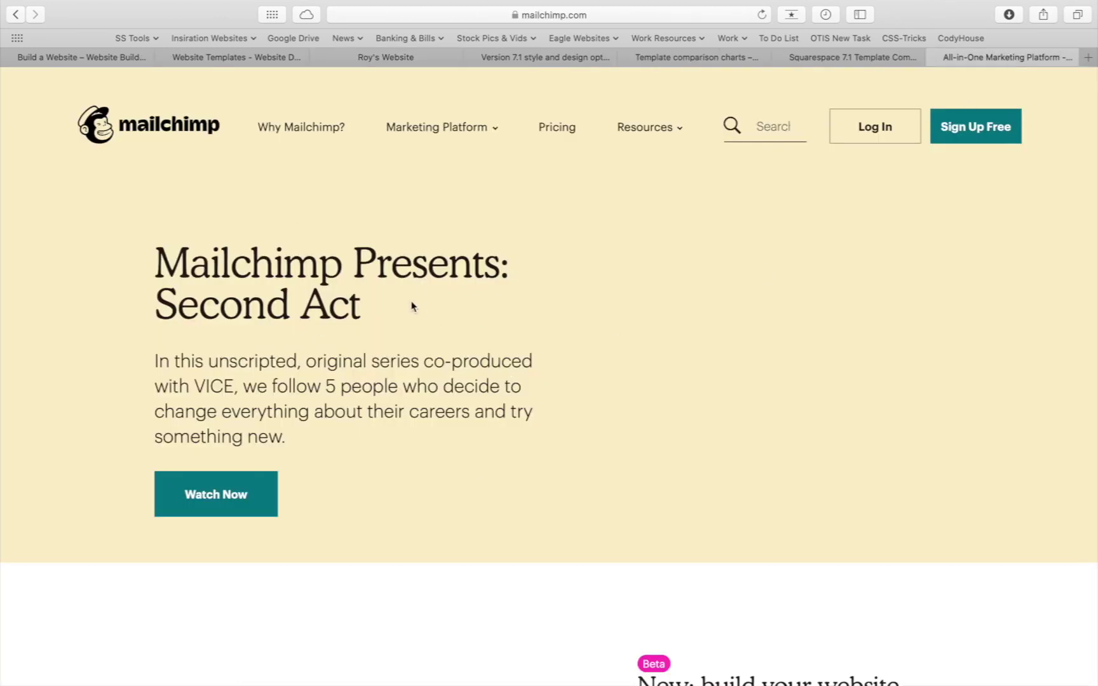
drag(365, 312, 154, 265)
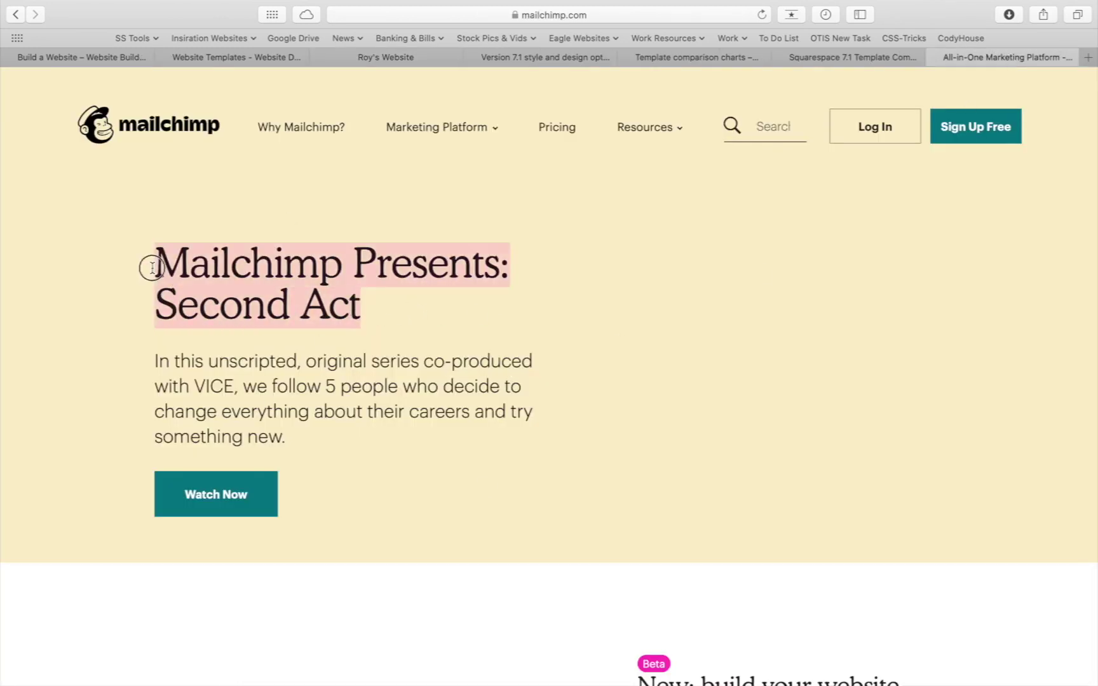
click(159, 256)
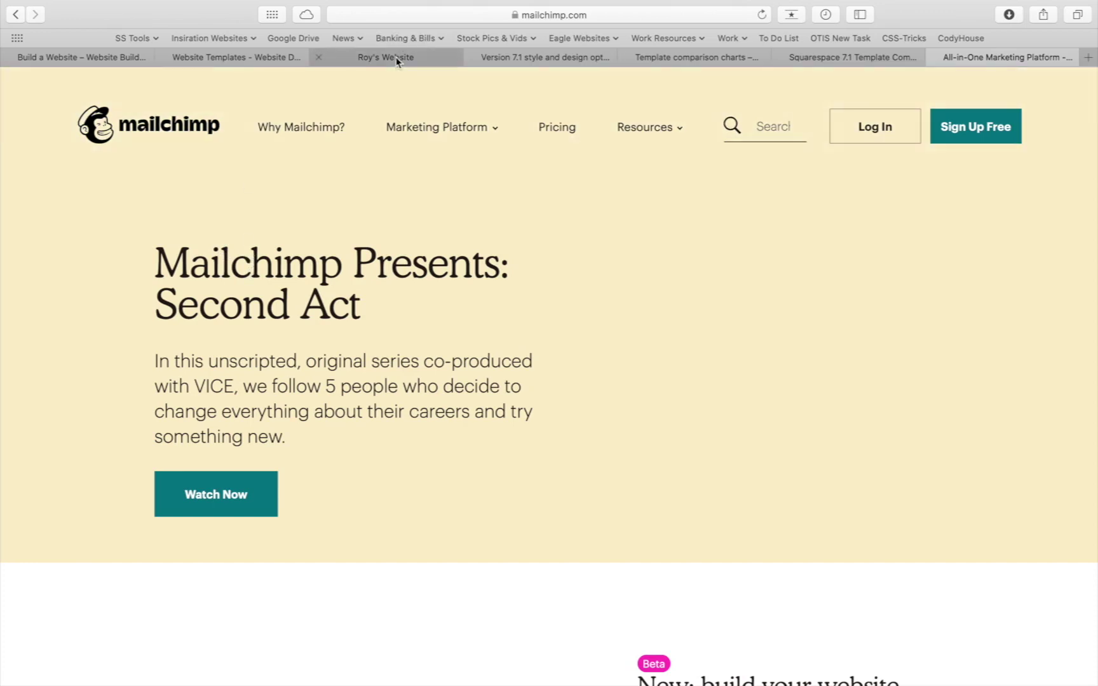
click(514, 61)
click(419, 61)
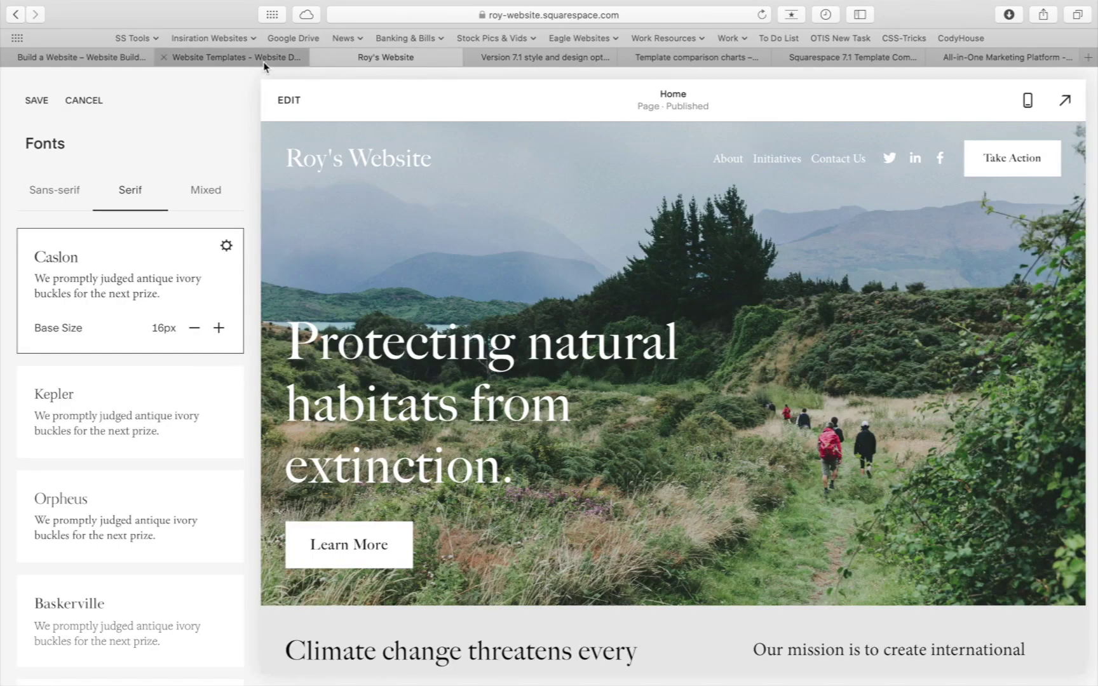
Reapply the Poppins sans-serif font pack and check its headings and body text on the home page
click(55, 192)
click(99, 290)
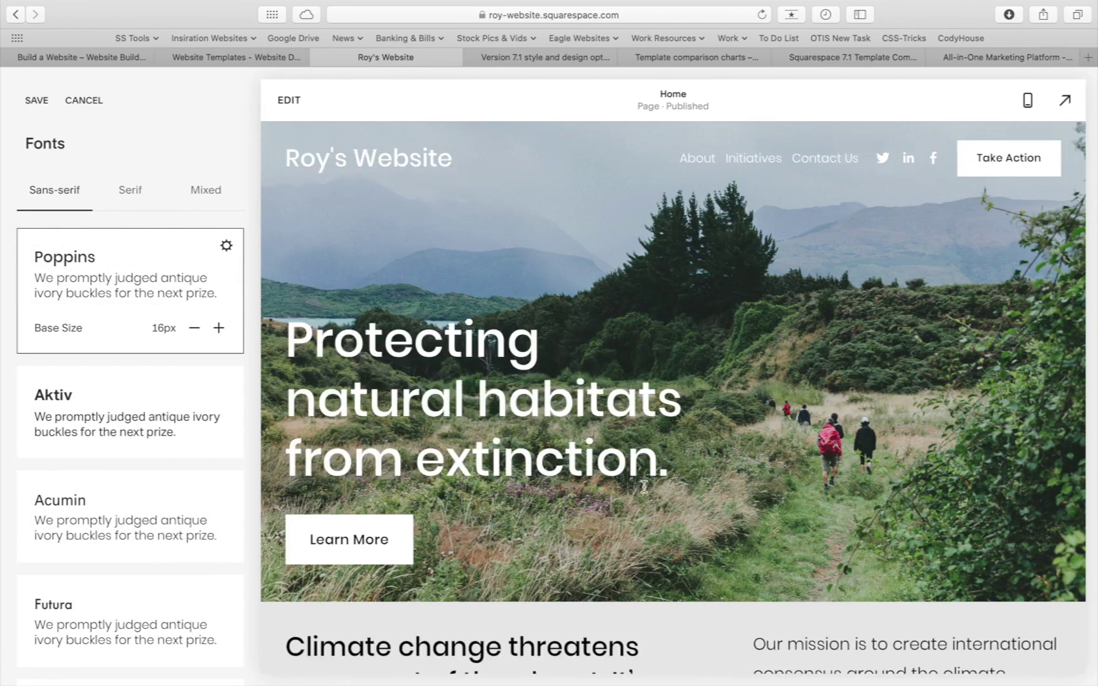
scroll(657, 475, down, 5)
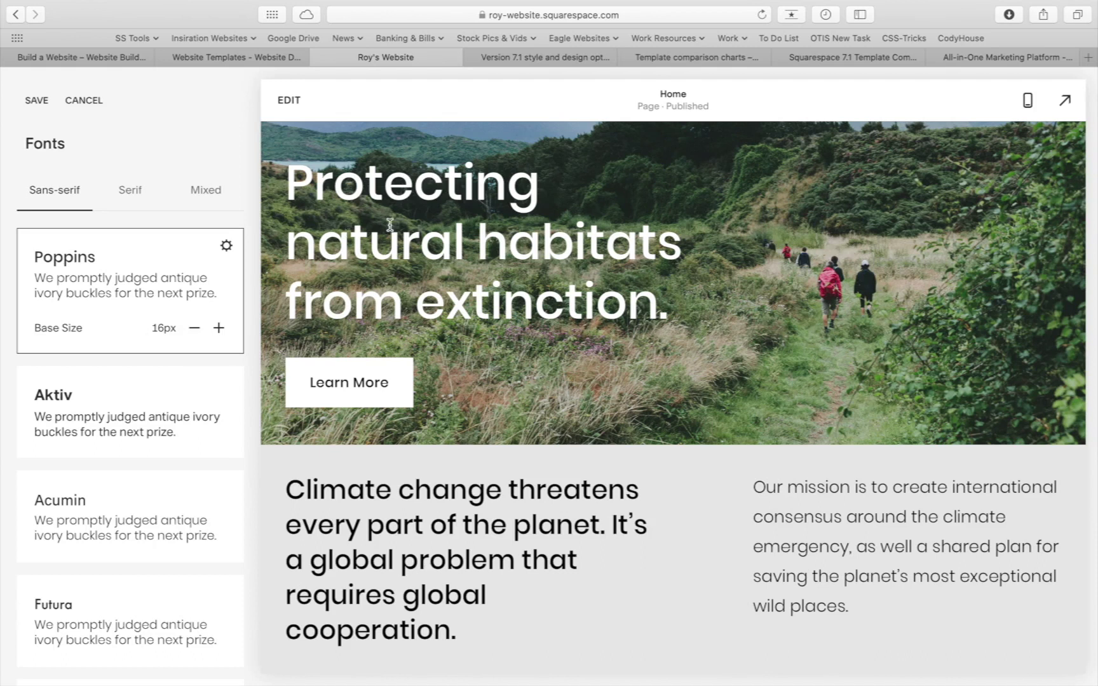
Examine the available font packs in the Sans-serif and Mixed categories, down to the end of each list
click(215, 193)
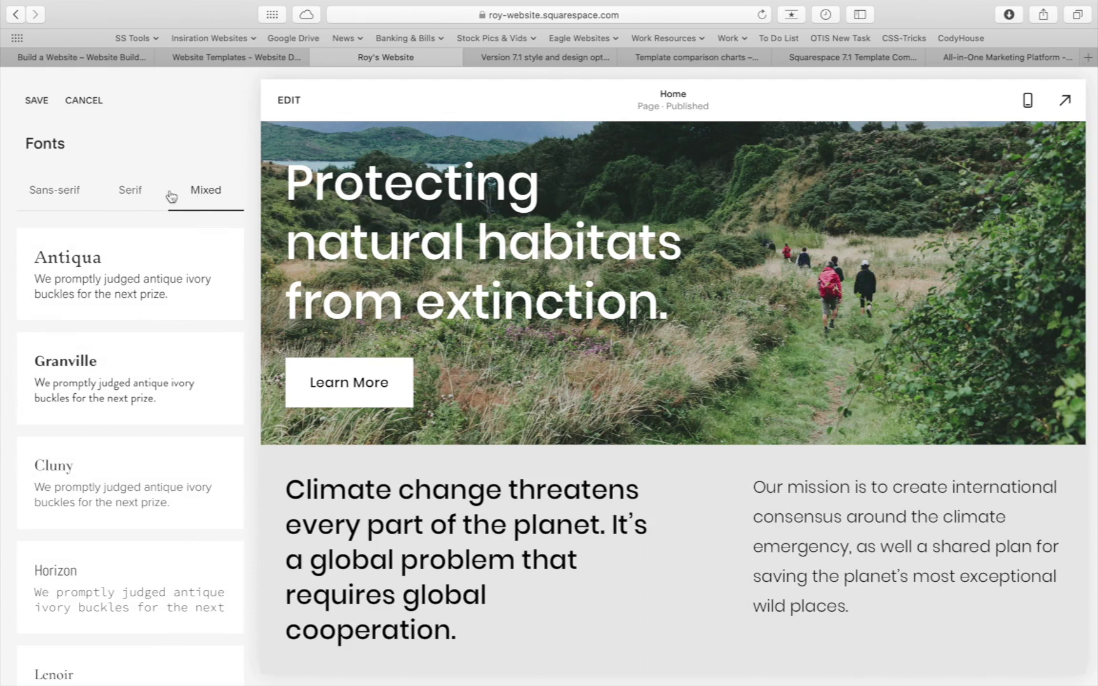
click(54, 197)
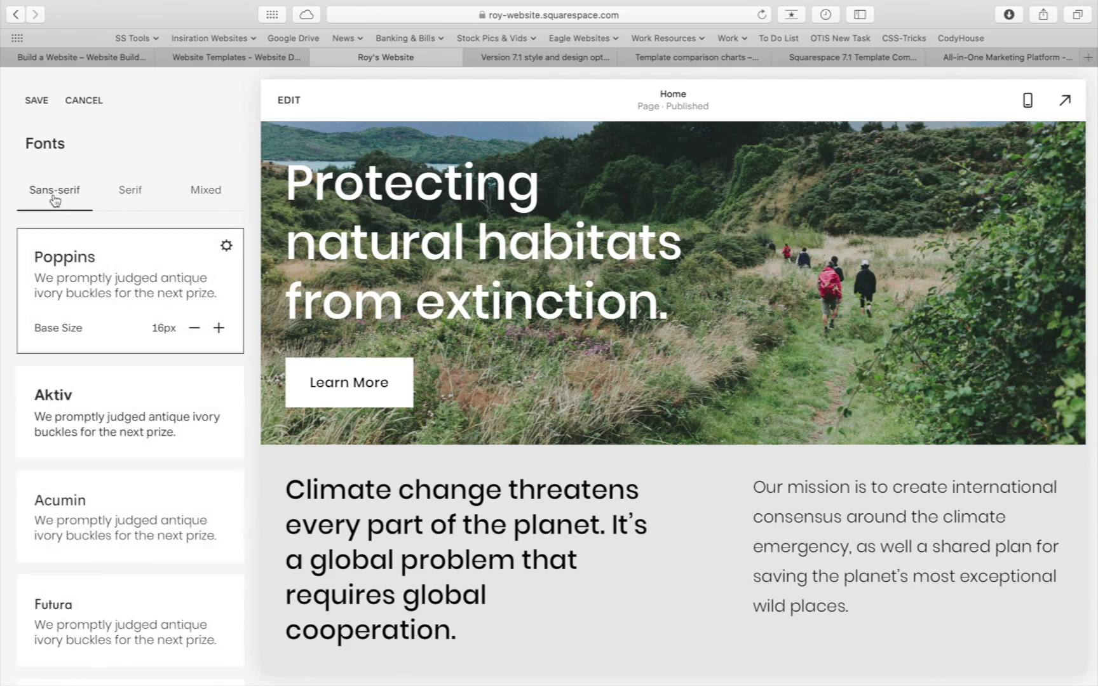
scroll(116, 463, down, 4)
scroll(116, 462, down, 1)
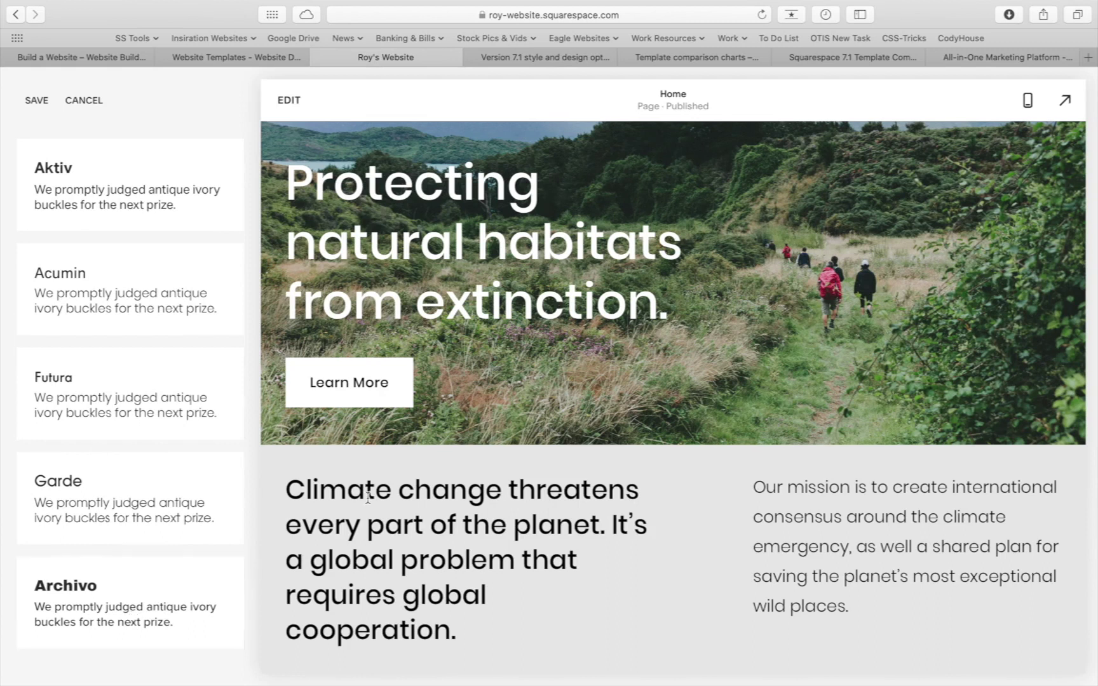
scroll(119, 584, up, 5)
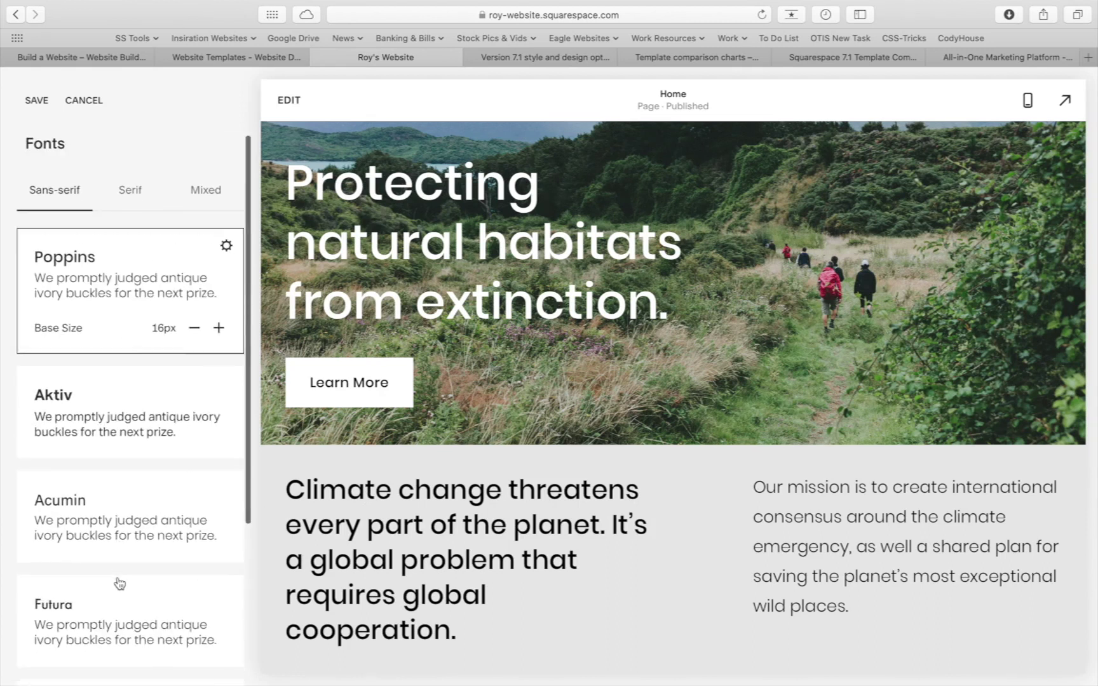
click(204, 190)
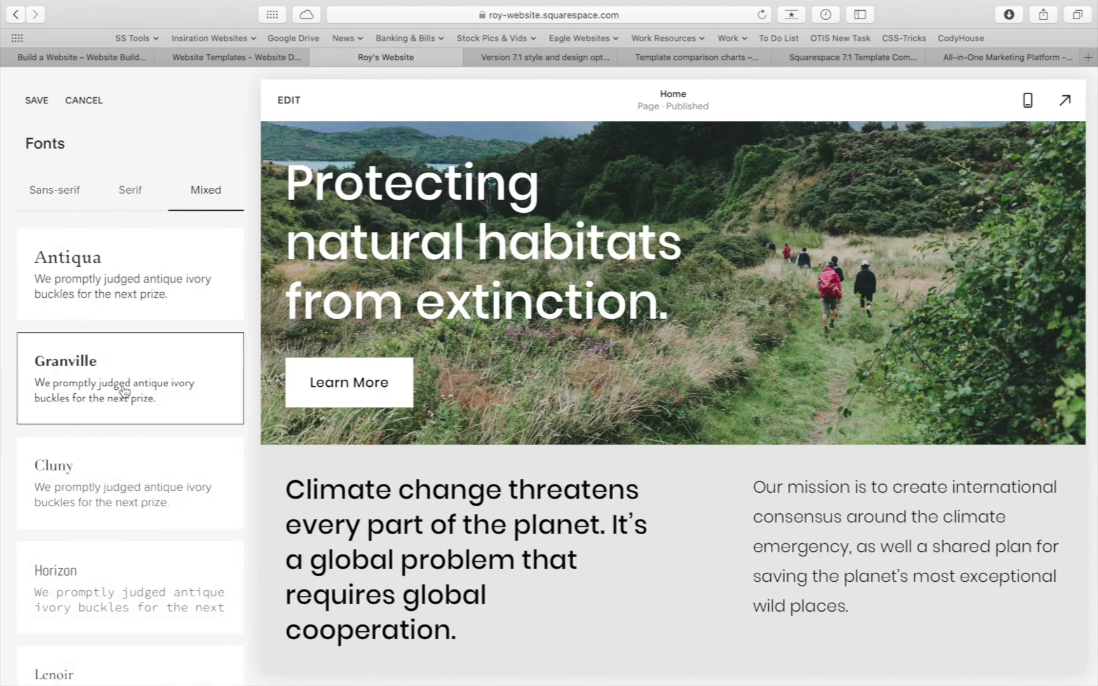
scroll(124, 388, down, 10)
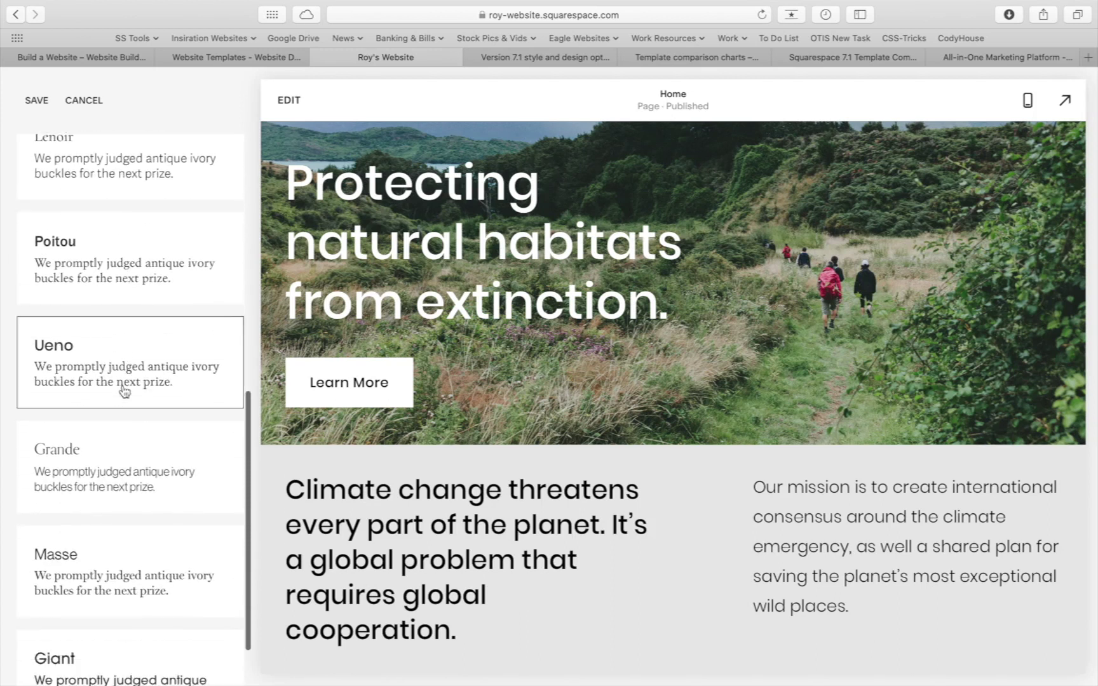
scroll(76, 473, down, 2)
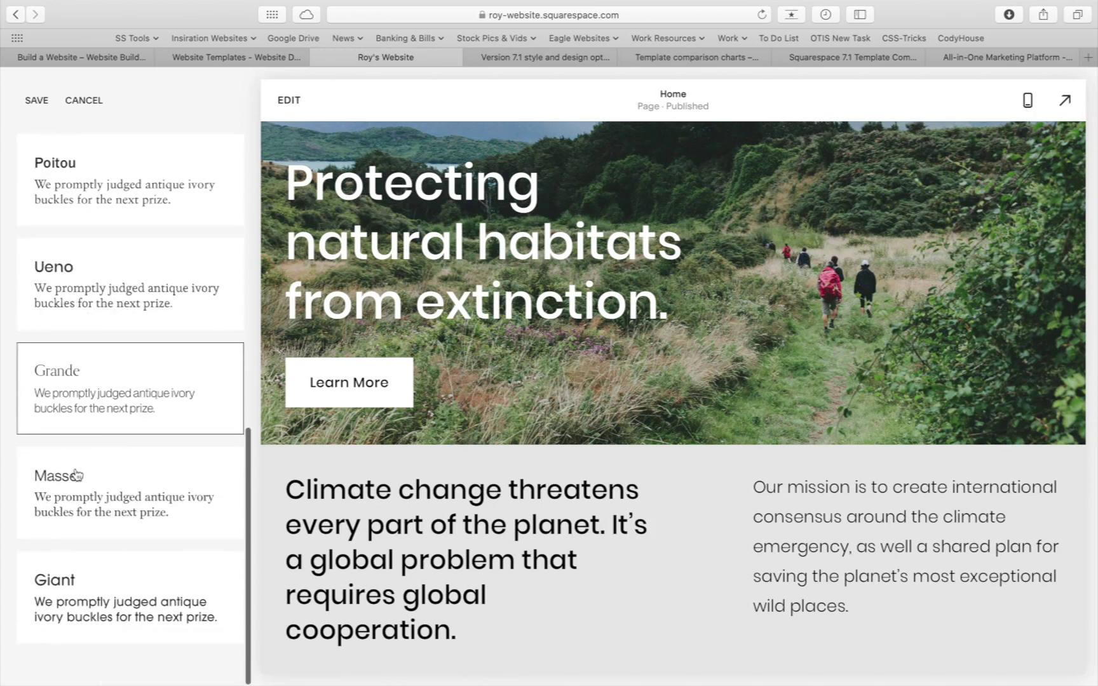
Apply the Ueno mixed font pack to the site, save it and return to the main site menu
scroll(76, 473, up, 5)
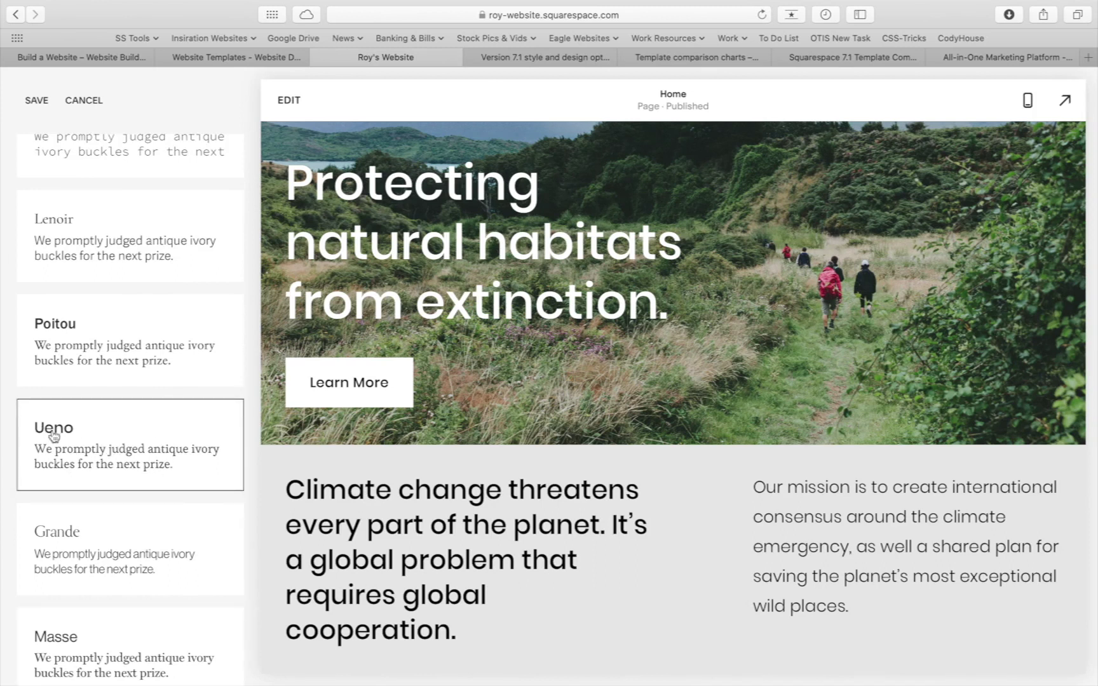
click(124, 448)
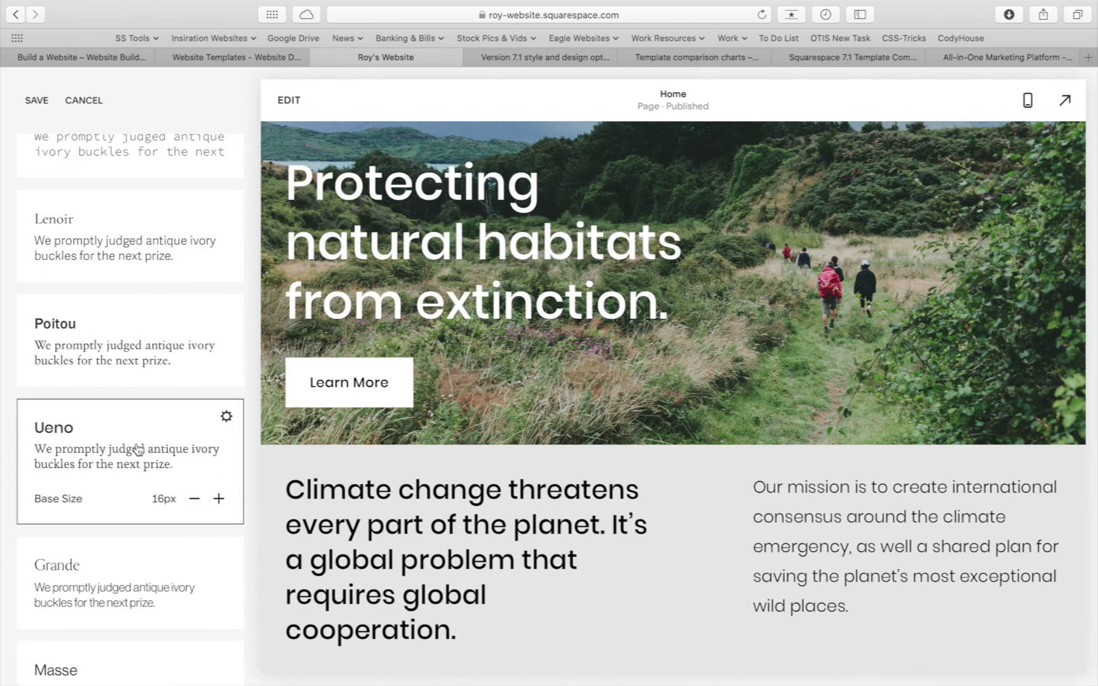
scroll(713, 484, up, 5)
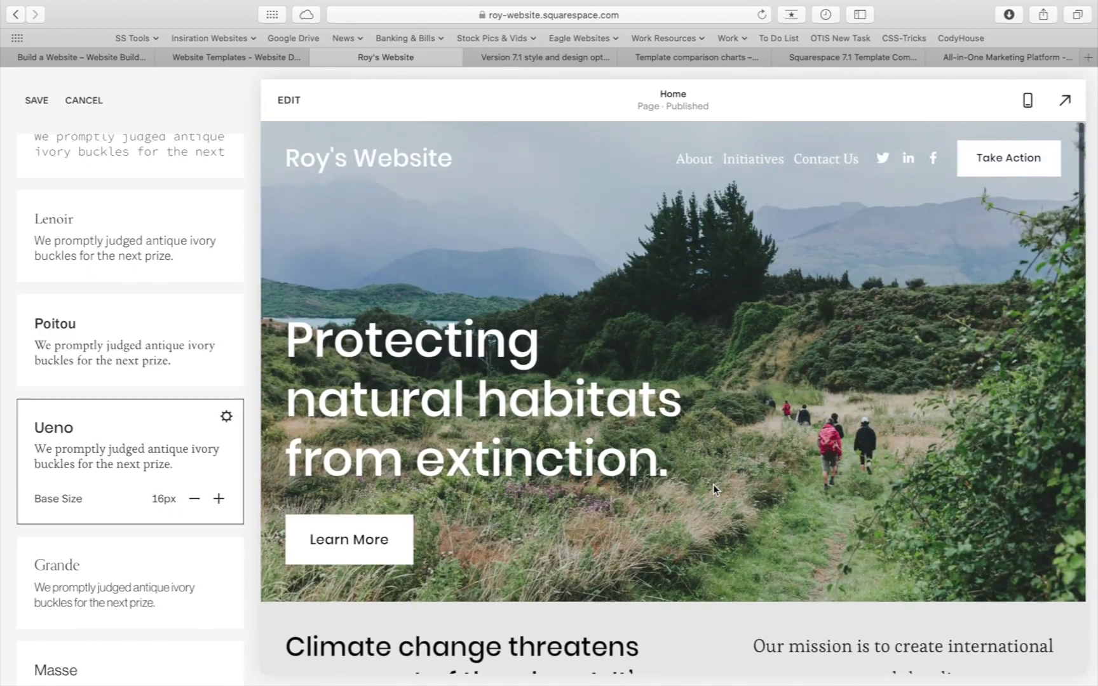
click(36, 101)
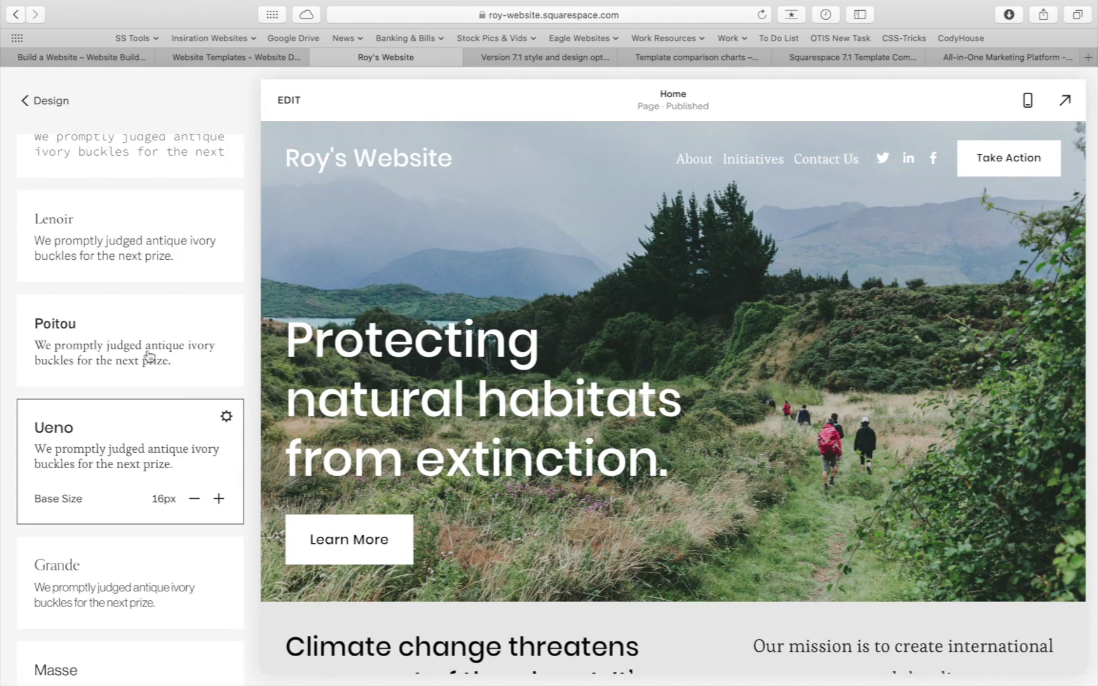
click(41, 101)
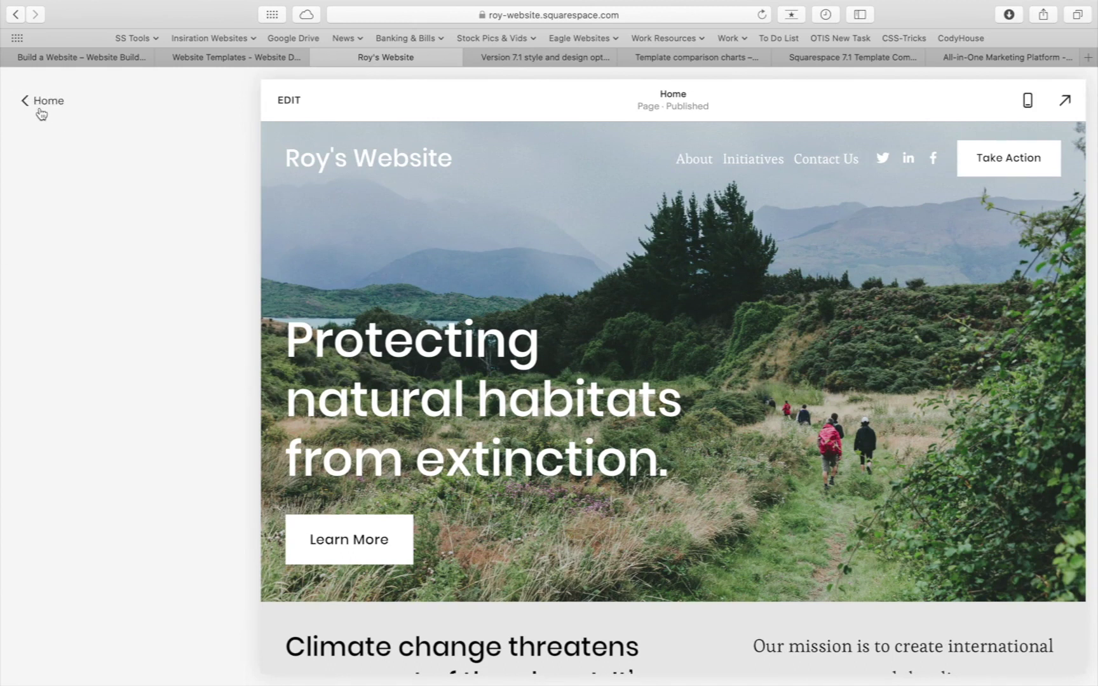
click(40, 102)
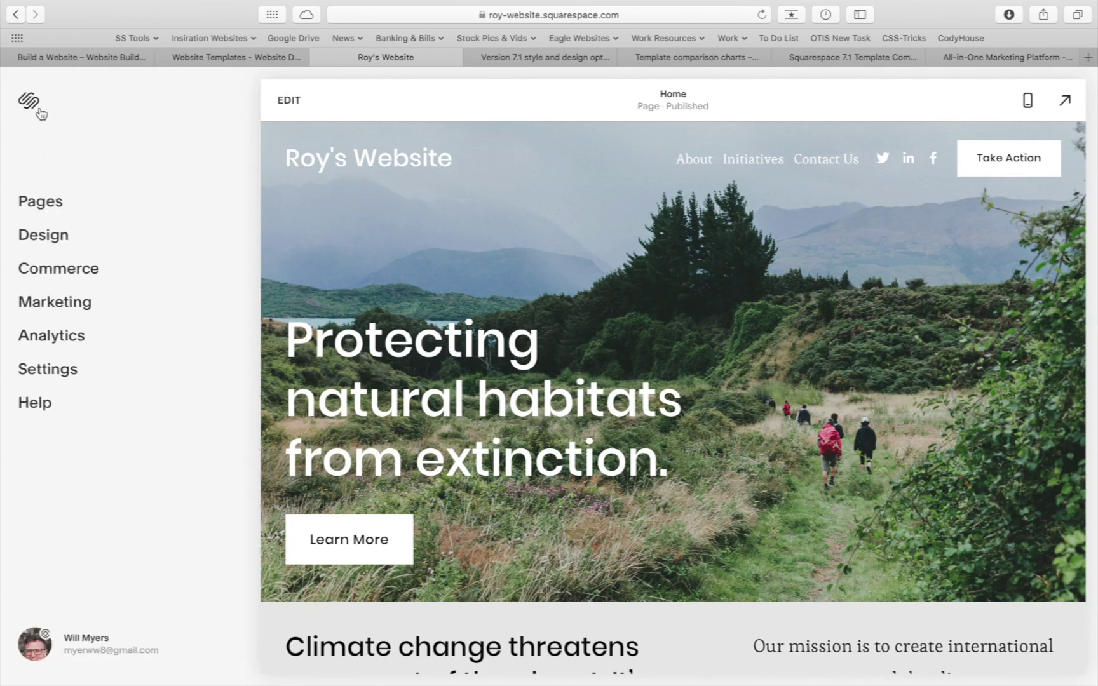
Remove the About, Initiatives and Contact Us demo pages from the main navigation
click(55, 209)
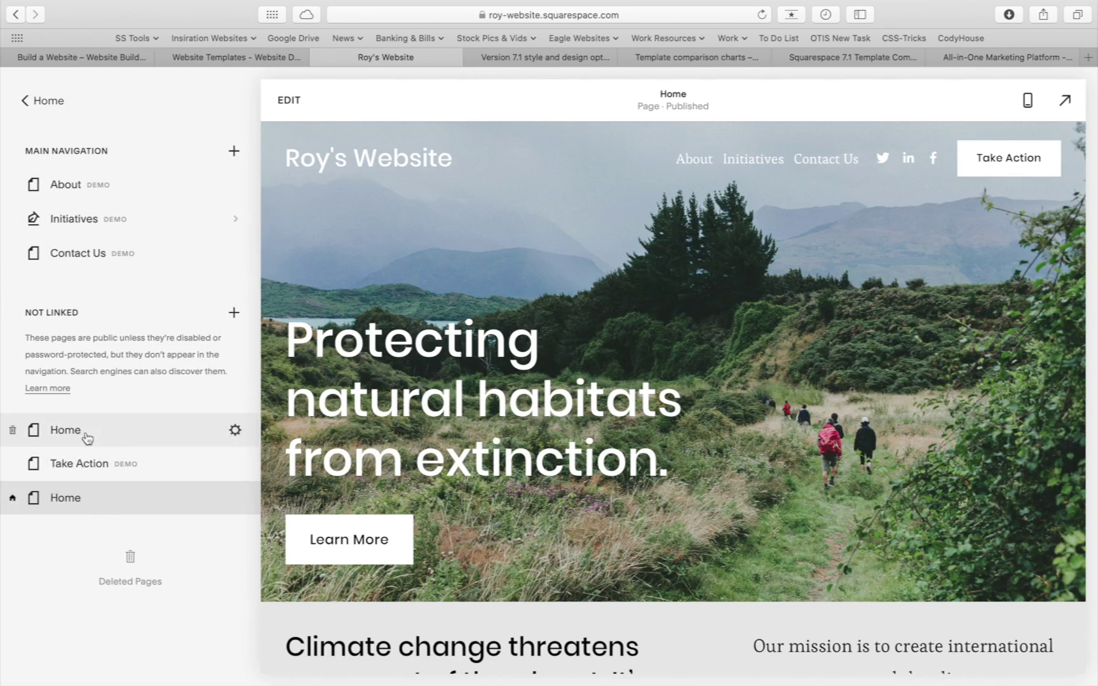
click(14, 185)
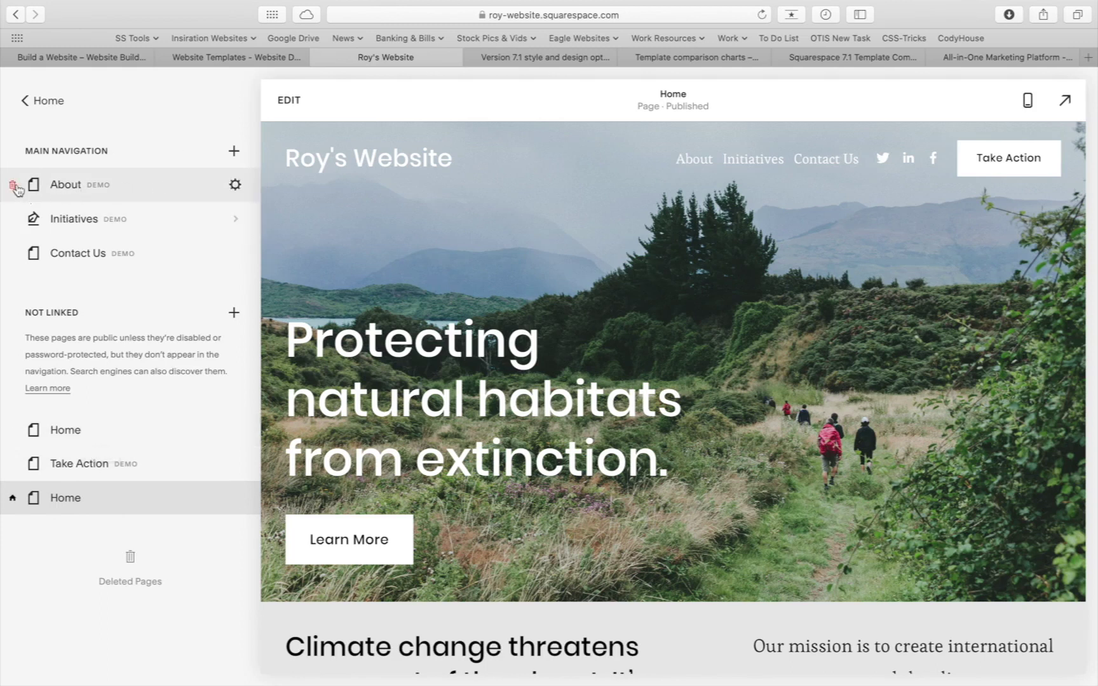
key(Return)
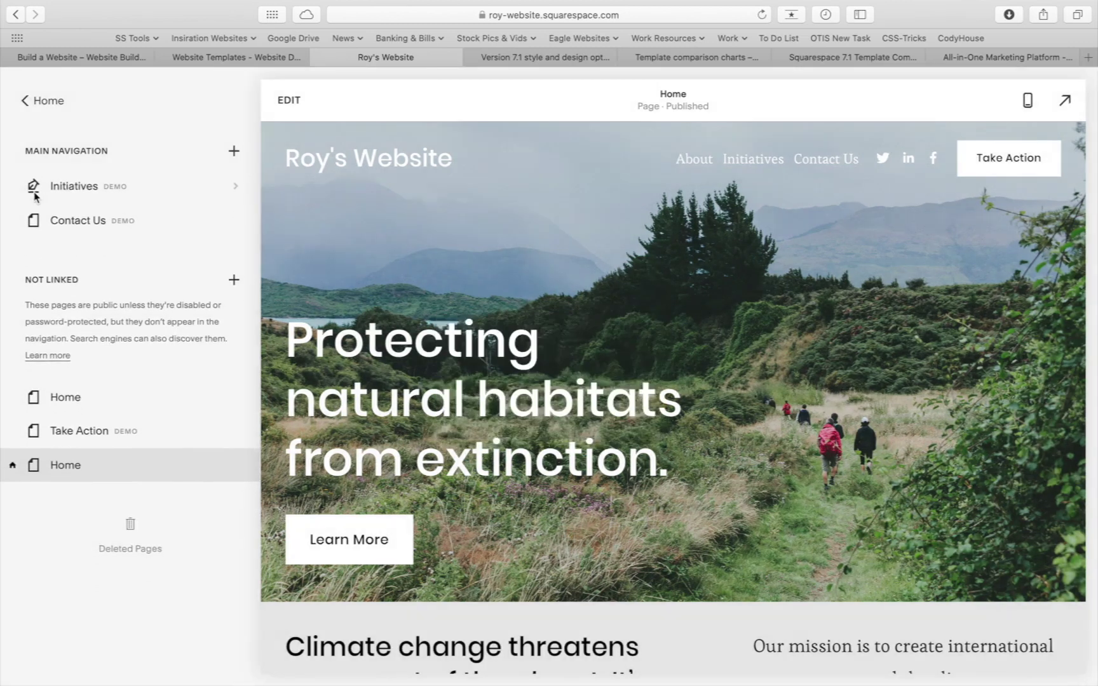
click(14, 186)
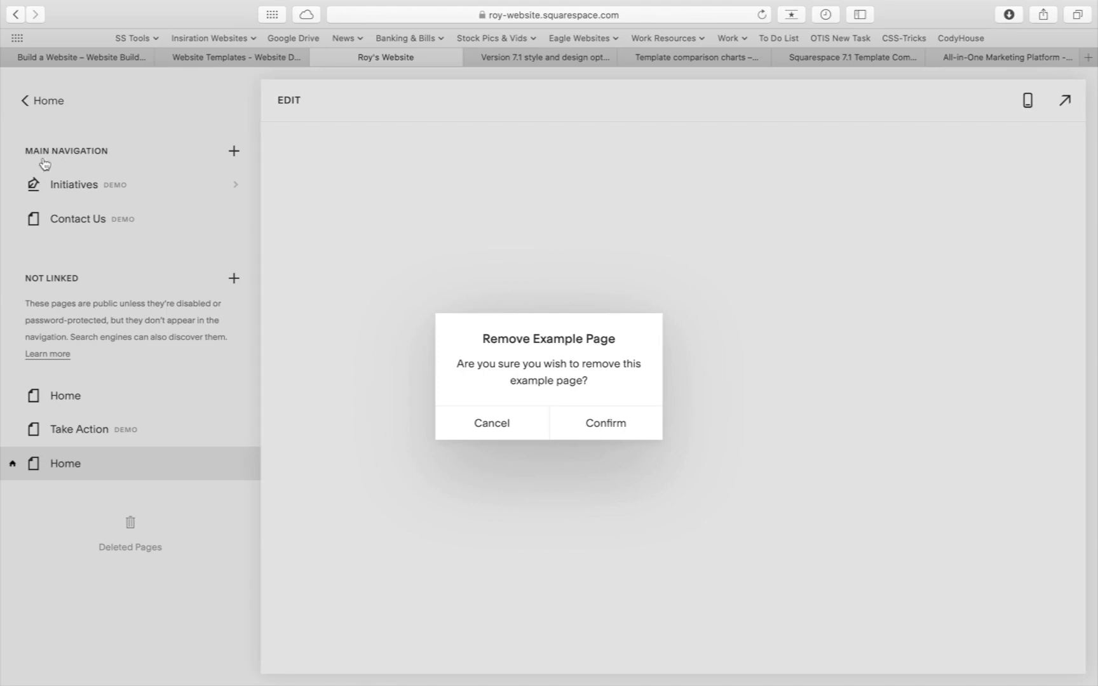
key(Return)
click(14, 184)
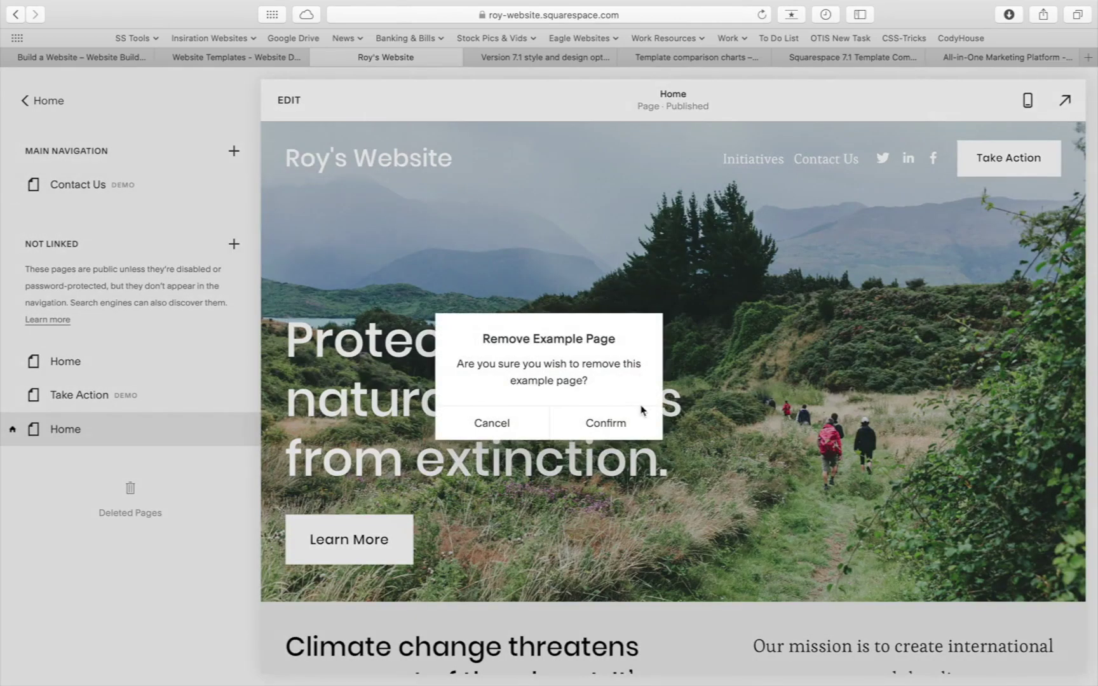
click(607, 431)
Remove the extra non-homepage Home page and the Take Action demo page from the Not Linked section
click(11, 371)
key(Return)
click(11, 374)
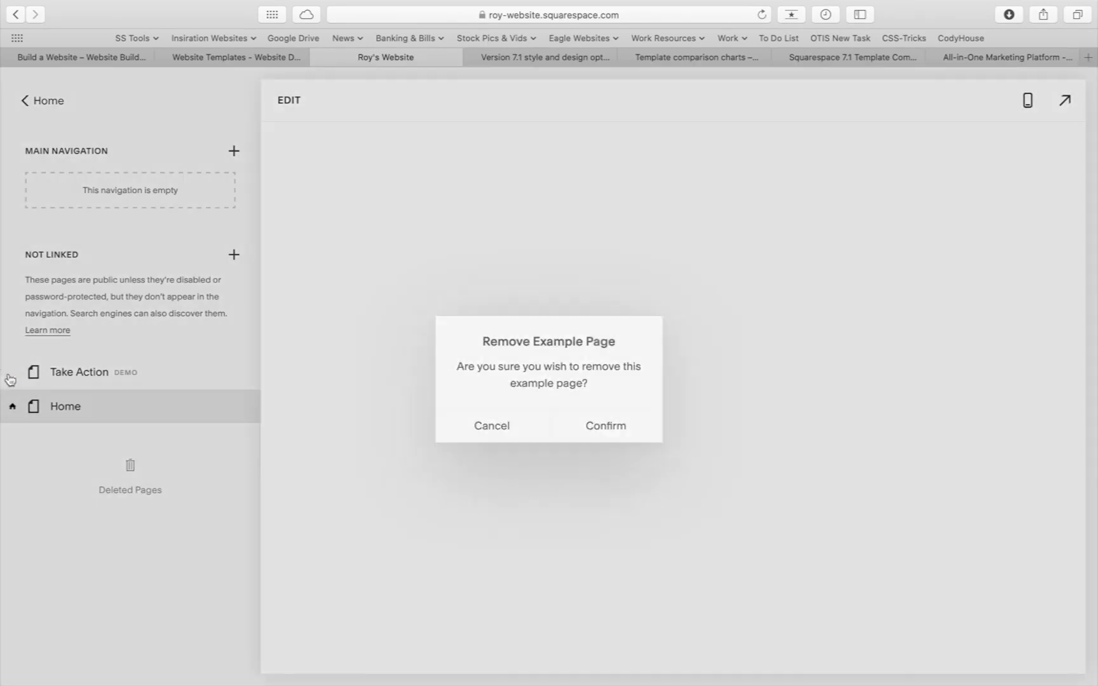
click(604, 431)
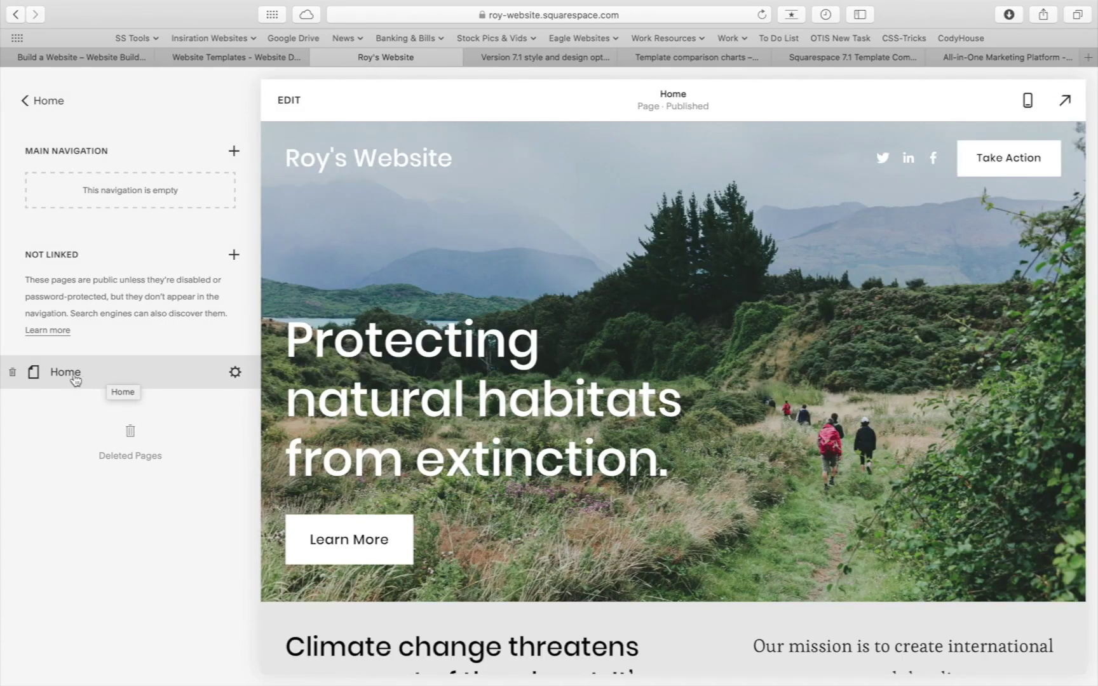
Open the designer layouts for a new page under Not Linked and look over the layout categories
click(234, 255)
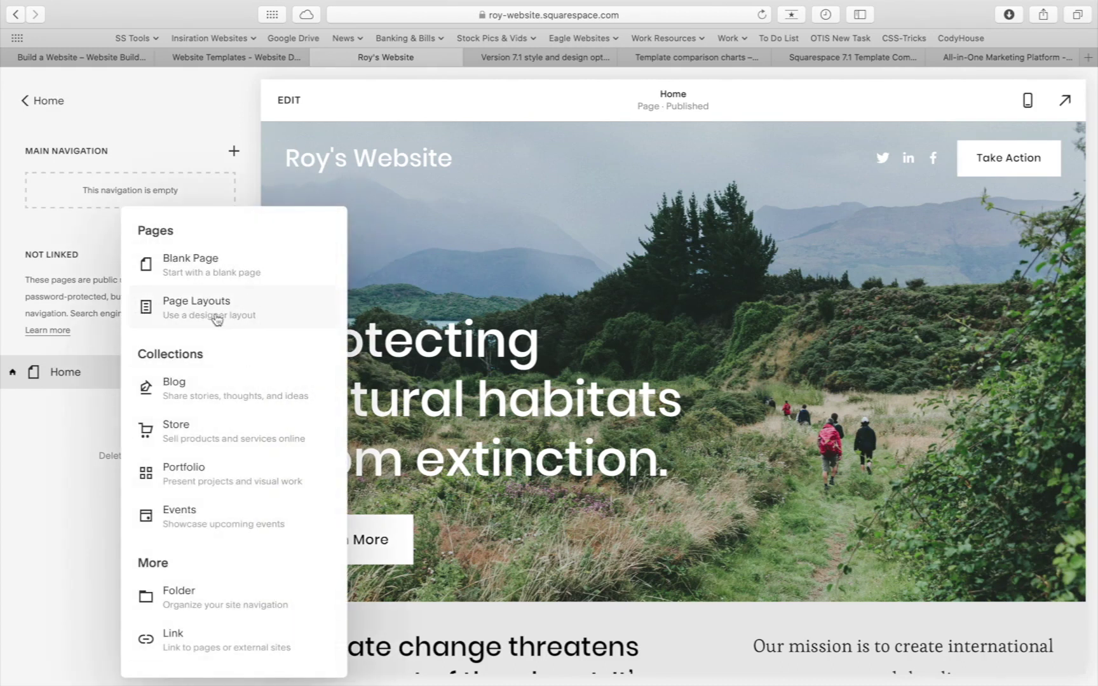
click(188, 314)
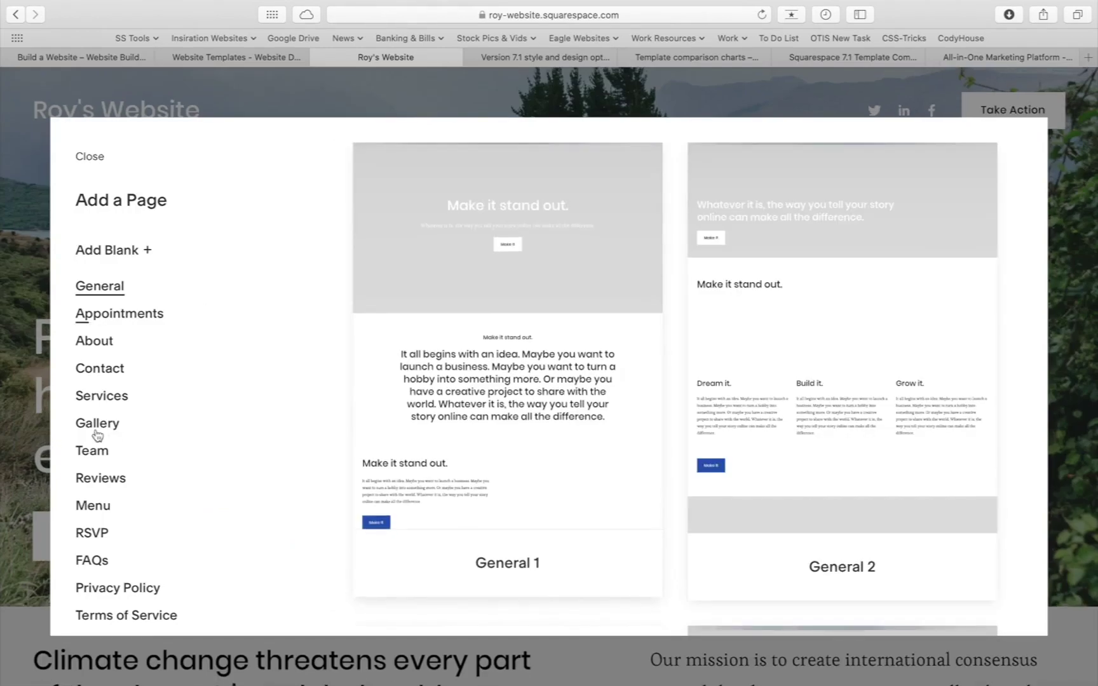
scroll(96, 436, down, 1)
scroll(96, 434, up, 1)
scroll(93, 432, down, 1)
scroll(93, 422, up, 1)
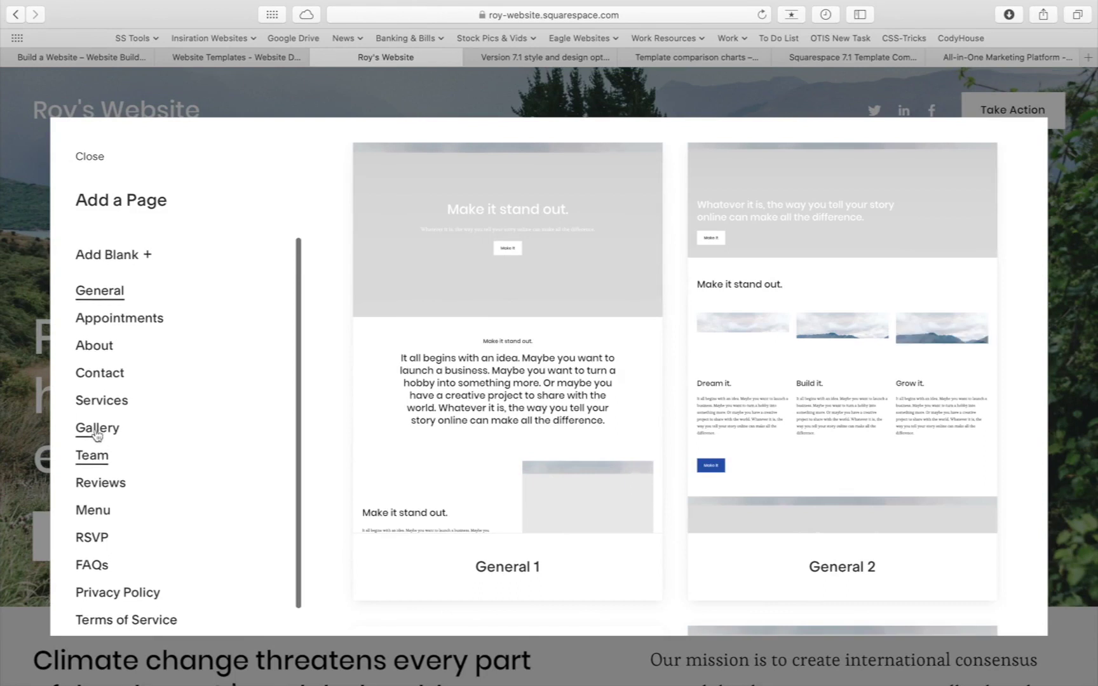
Compare the About layouts, add a page from About 1 and rename it "About" plus the site owner's first name
click(105, 342)
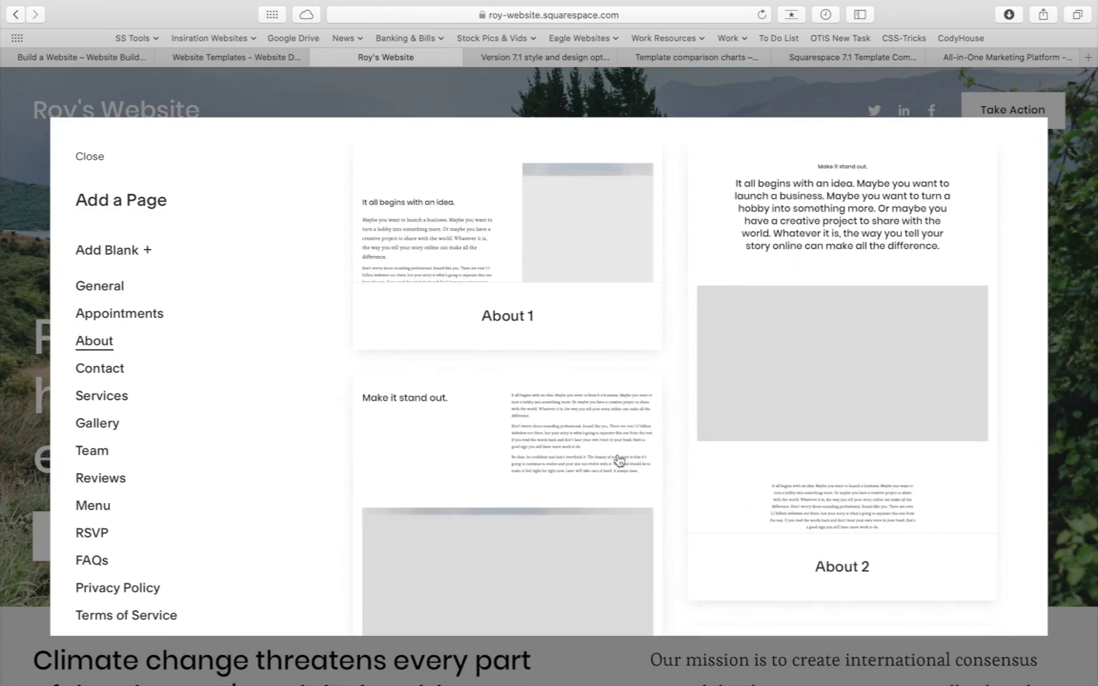
scroll(620, 460, down, 5)
scroll(620, 460, down, 3)
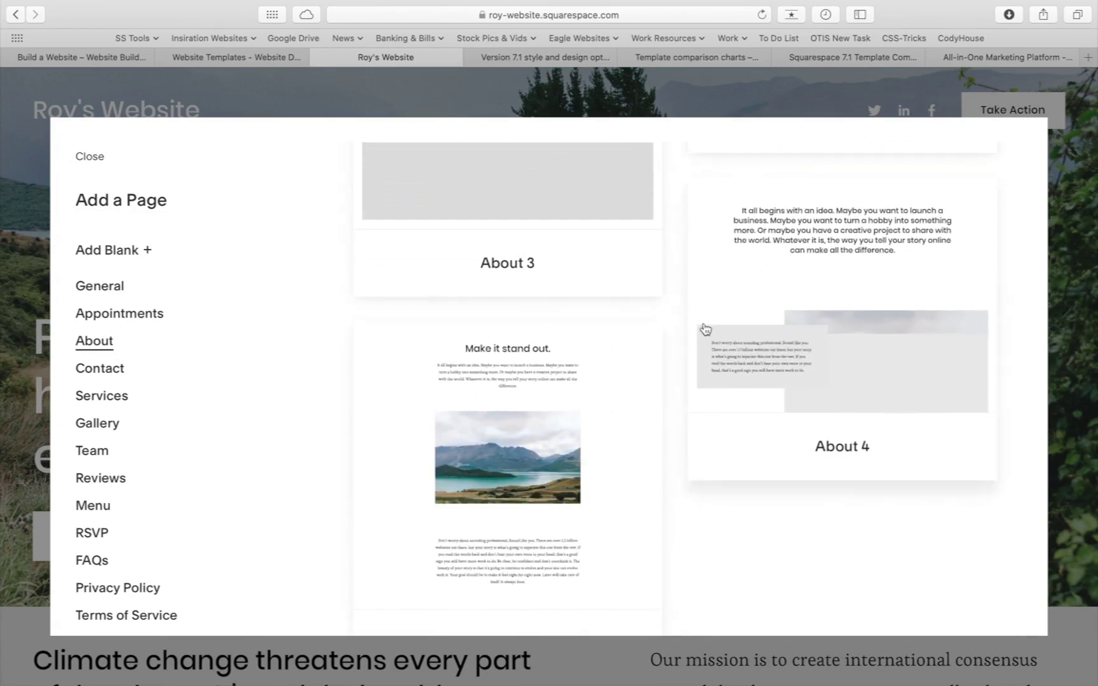
scroll(664, 395, down, 1)
scroll(665, 395, up, 8)
scroll(665, 395, up, 2)
scroll(665, 395, down, 3)
scroll(665, 395, down, 7)
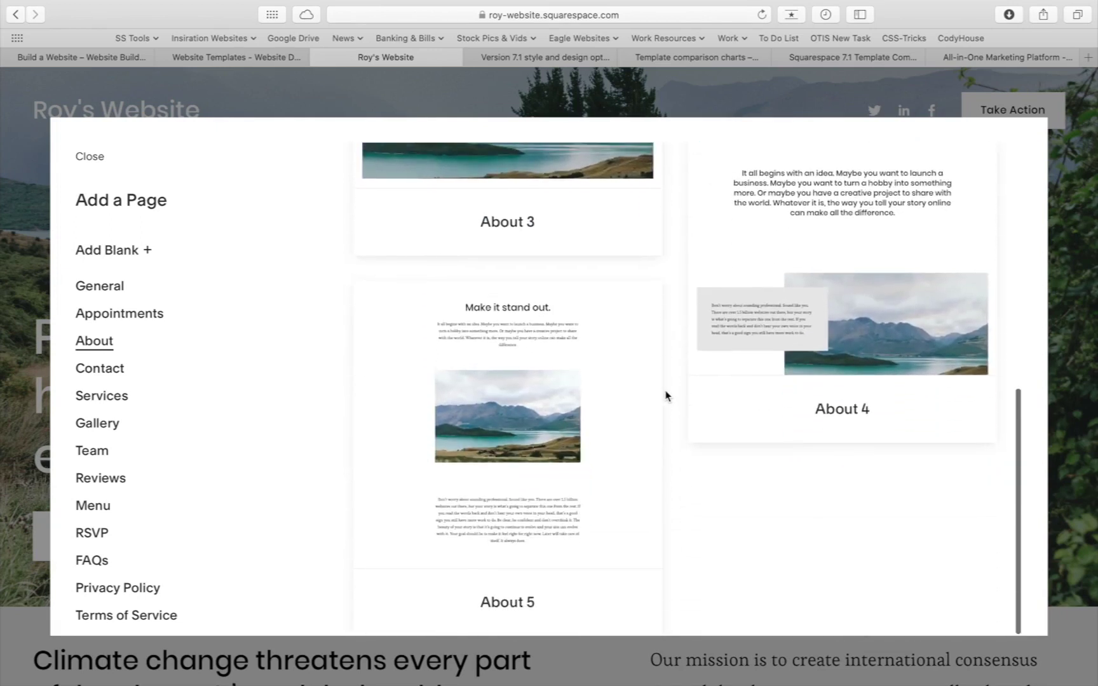
scroll(665, 395, up, 7)
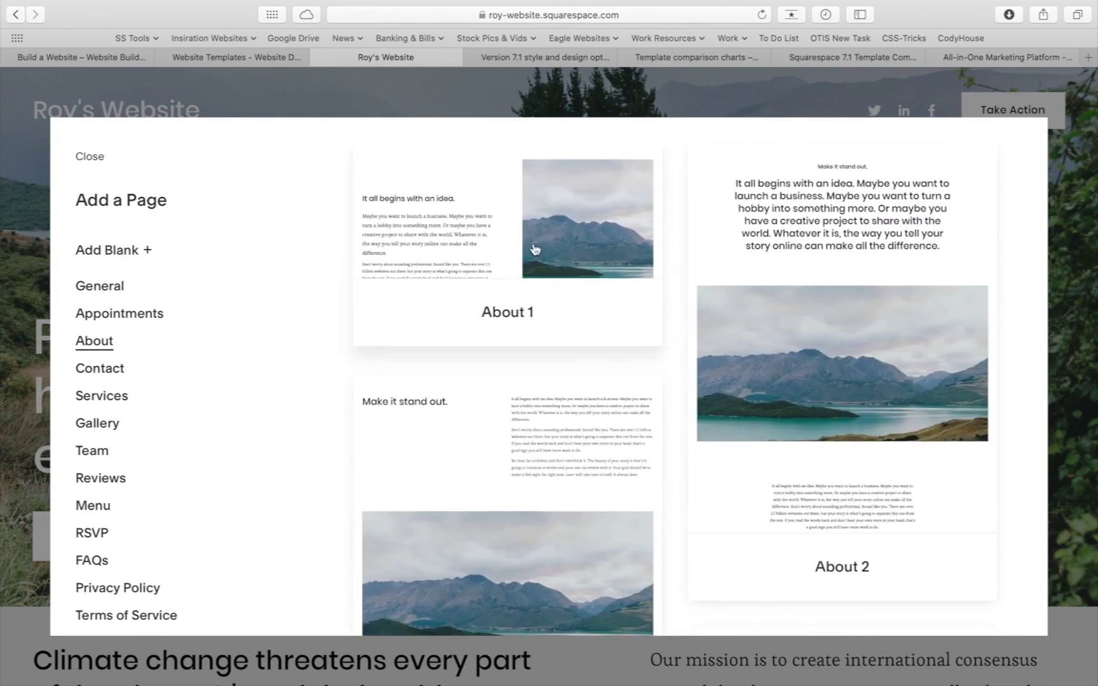
key(Escape)
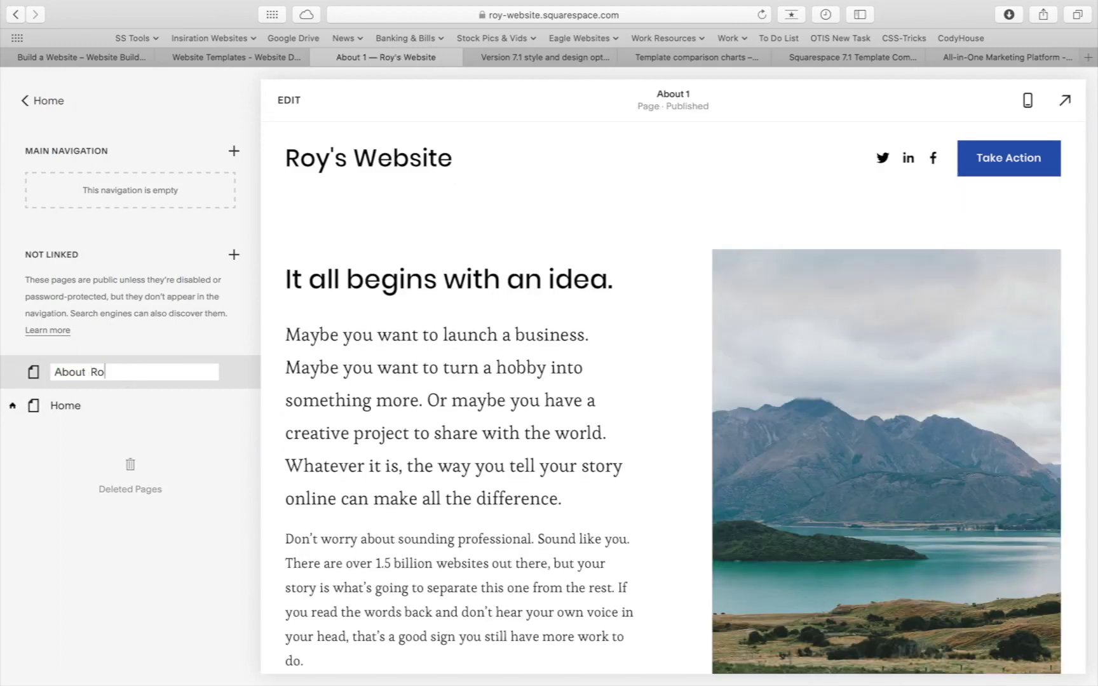
key(Return)
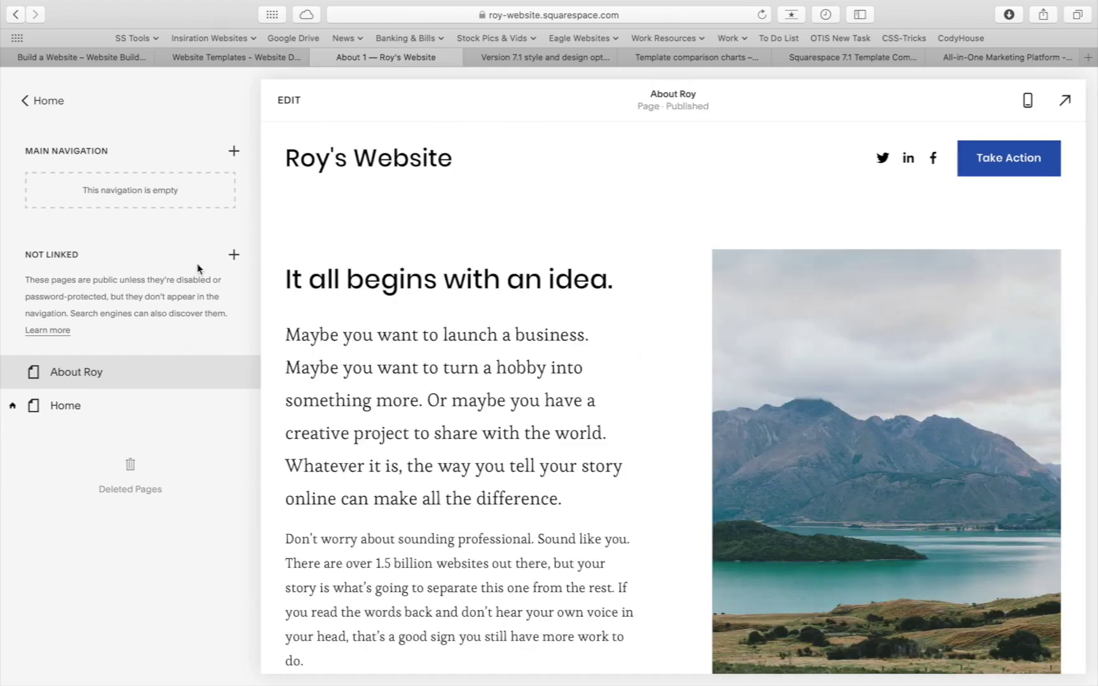
Add a page under Not Linked from the Contact 1 layout and rename it Contact
click(234, 256)
click(211, 307)
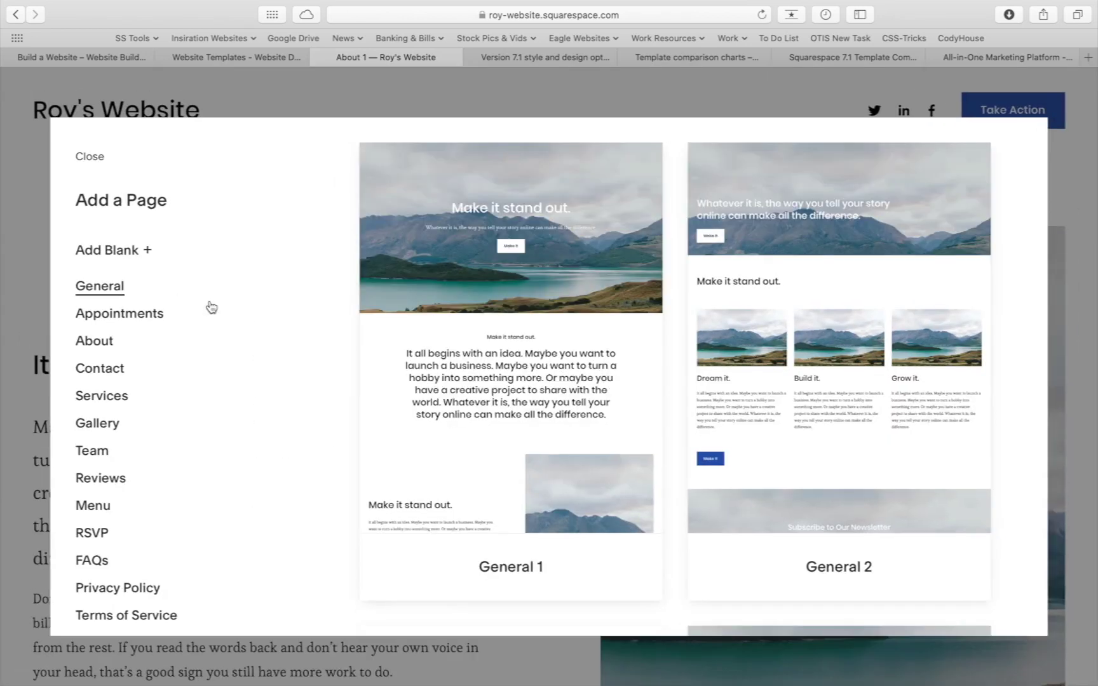
click(110, 371)
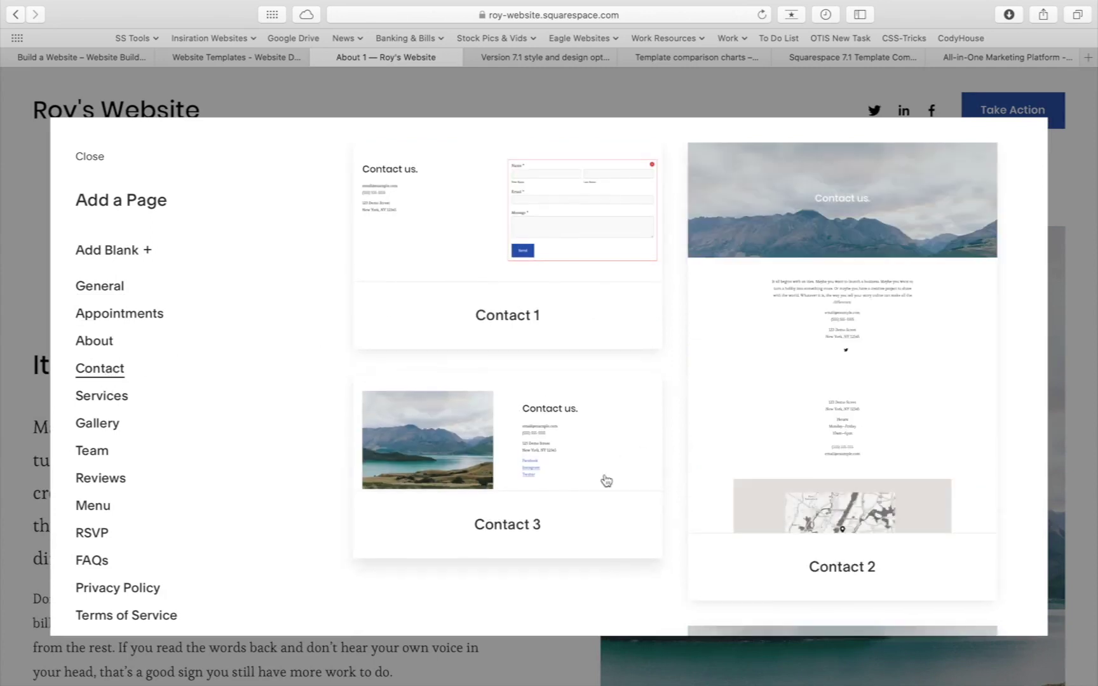
scroll(576, 499, down, 3)
scroll(575, 499, up, 3)
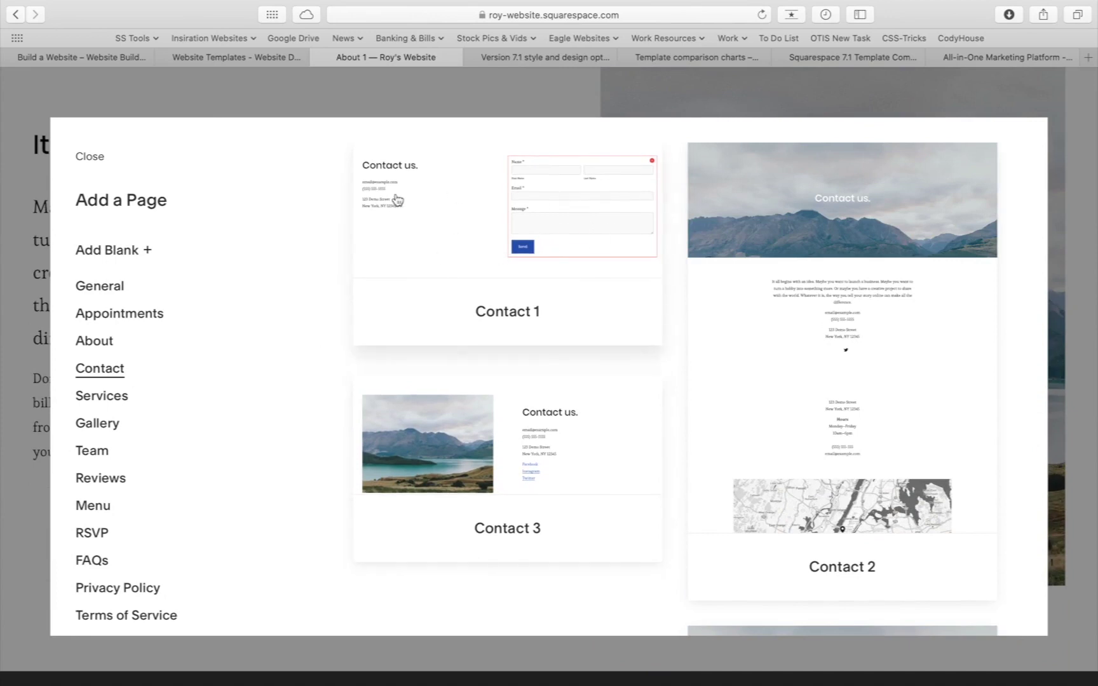
key(Escape)
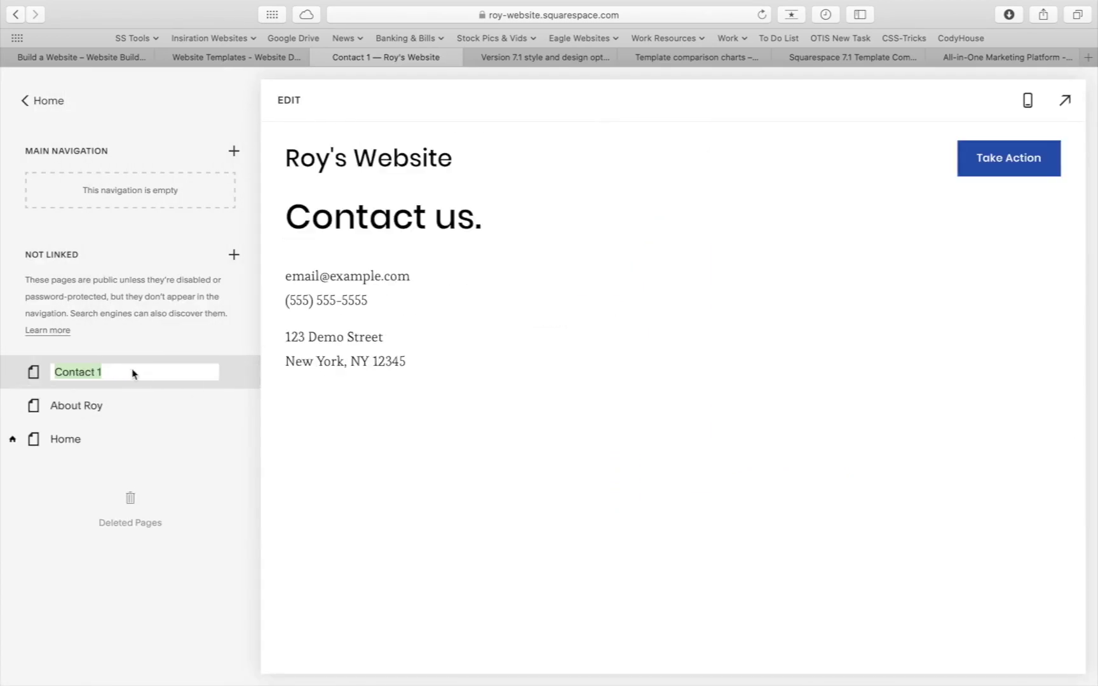
click(132, 369)
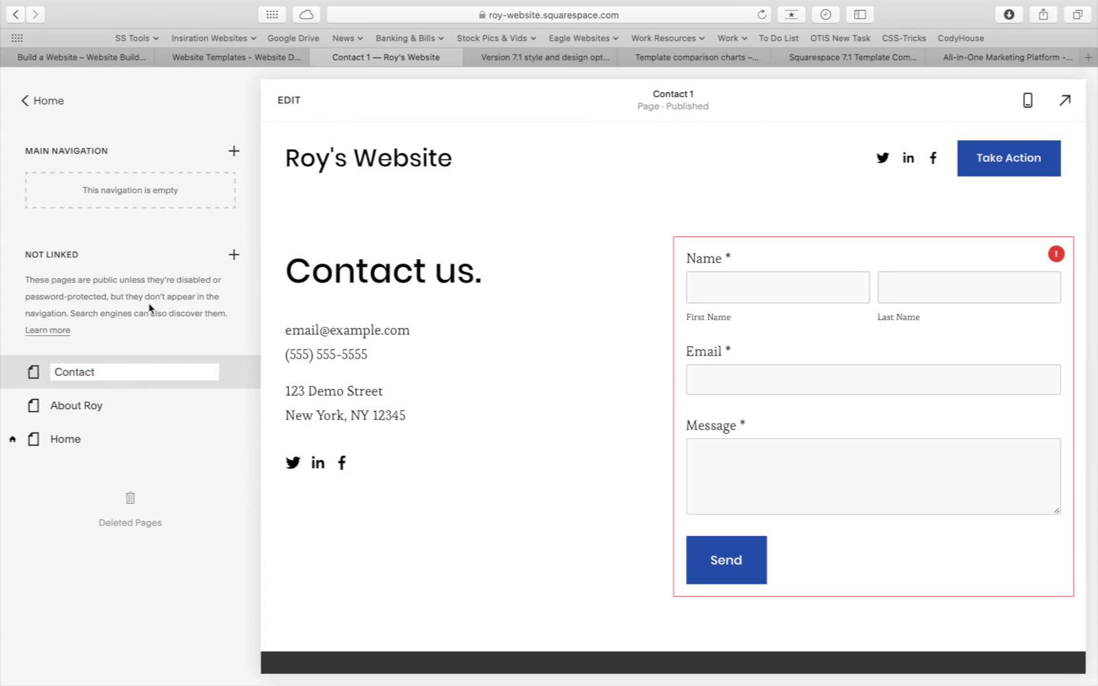
key(Return)
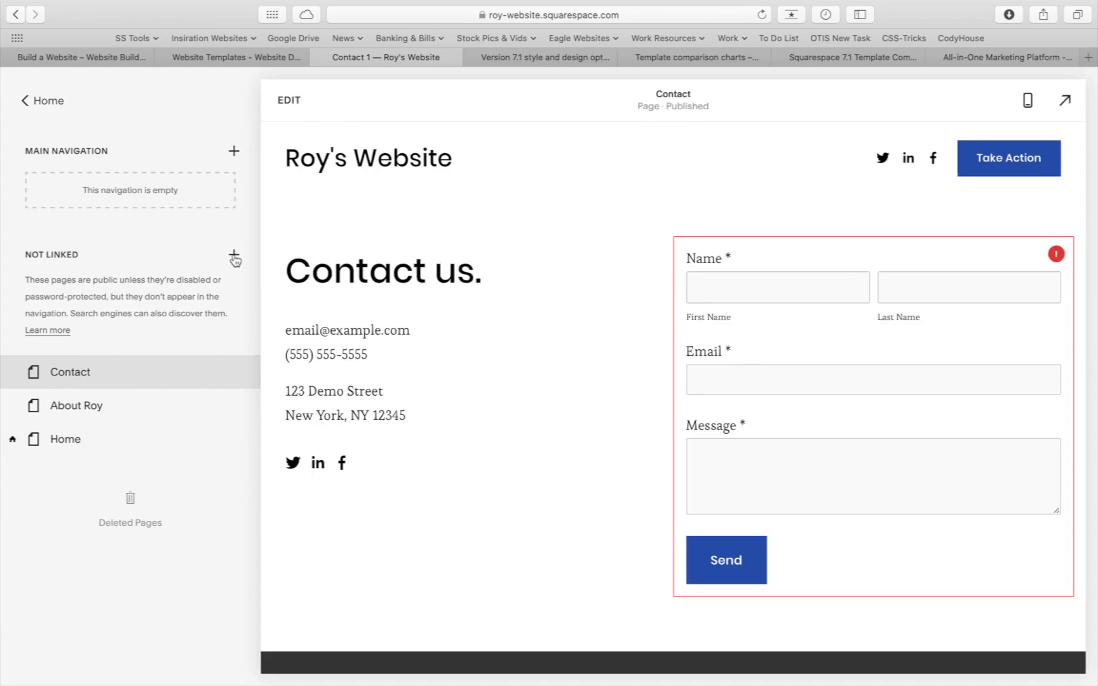
Compare the blog layouts, add a blog under Not Linked from the Blog 2 layout and rename it Blog
click(234, 257)
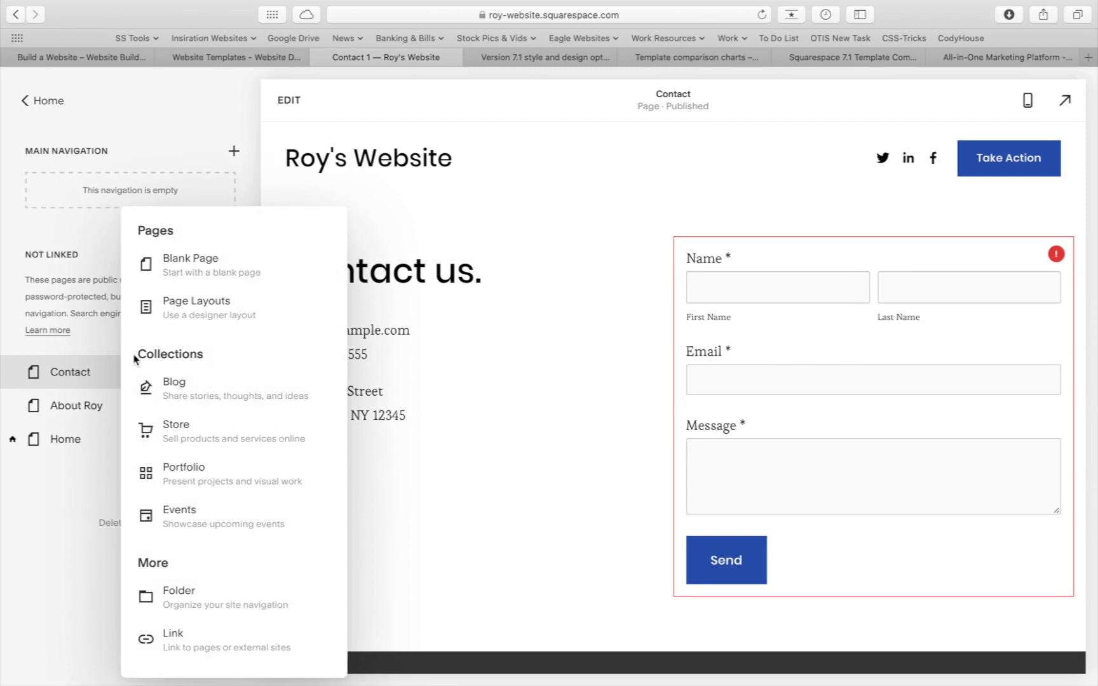
click(220, 399)
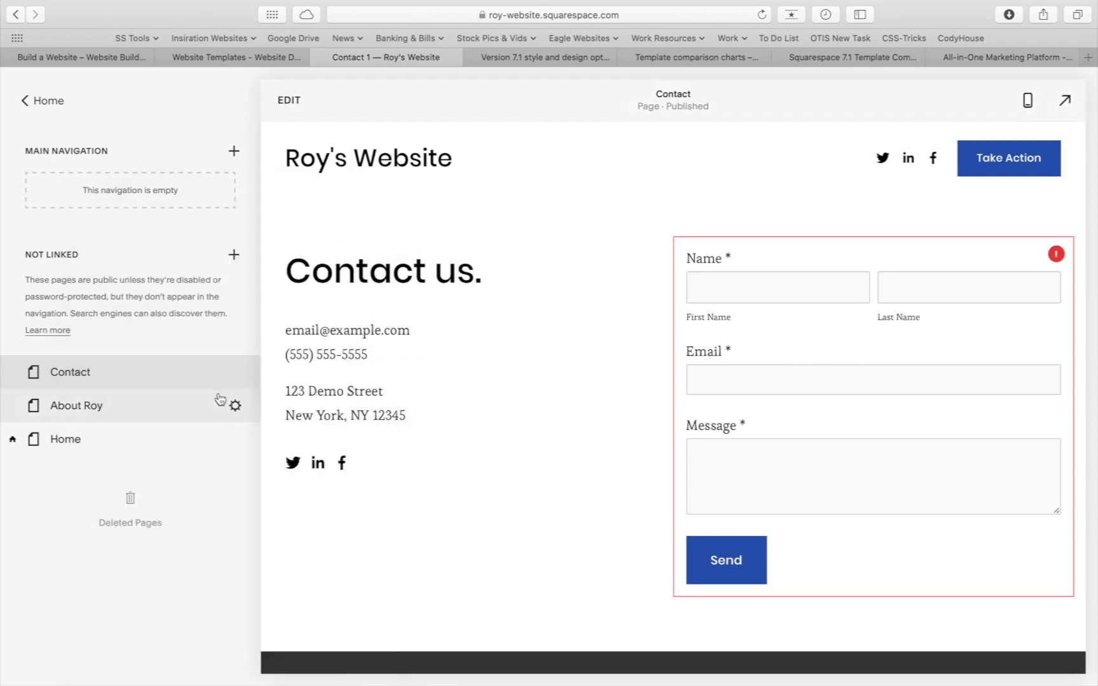
scroll(589, 521, down, 10)
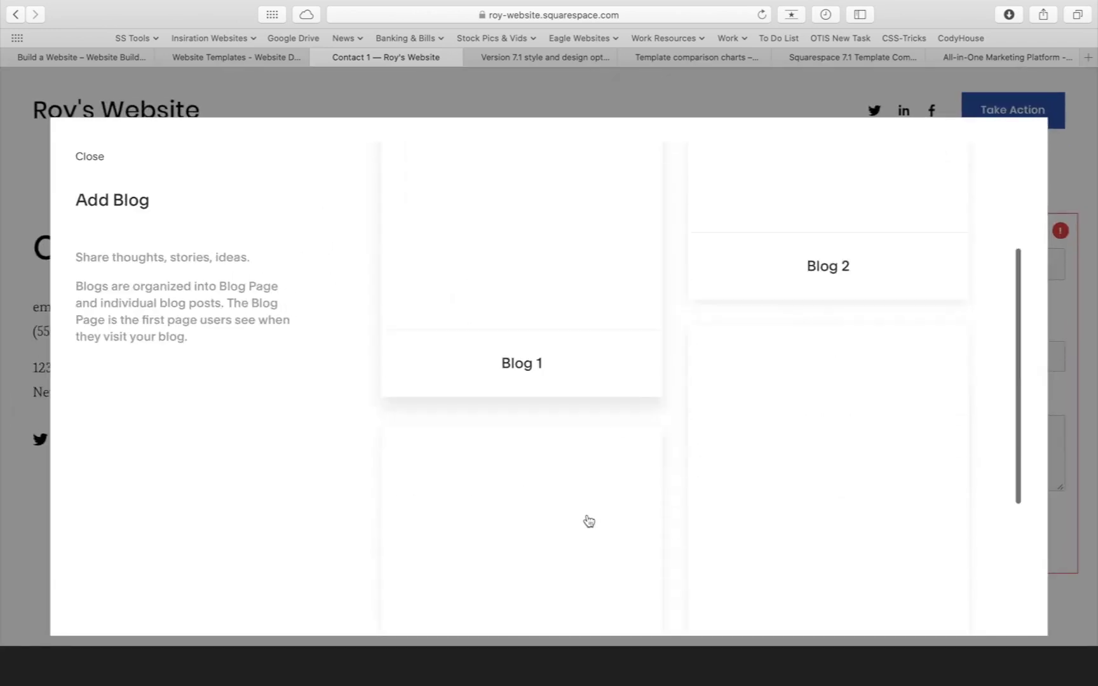
scroll(588, 521, up, 5)
scroll(588, 521, up, 3)
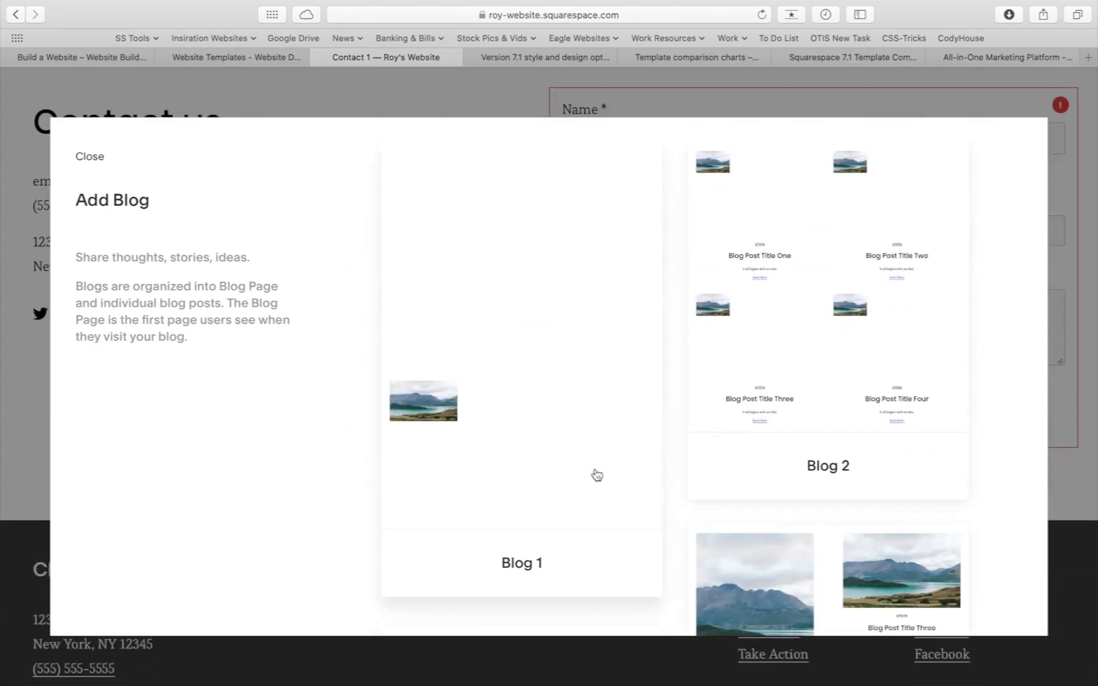
scroll(596, 475, down, 7)
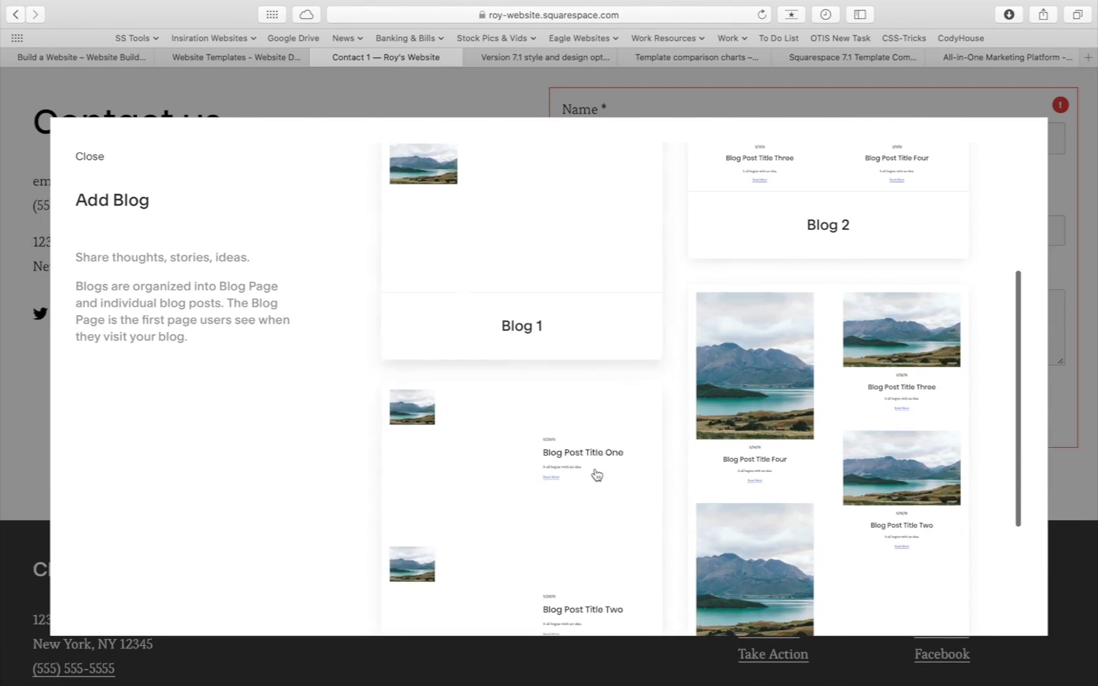
scroll(596, 475, up, 7)
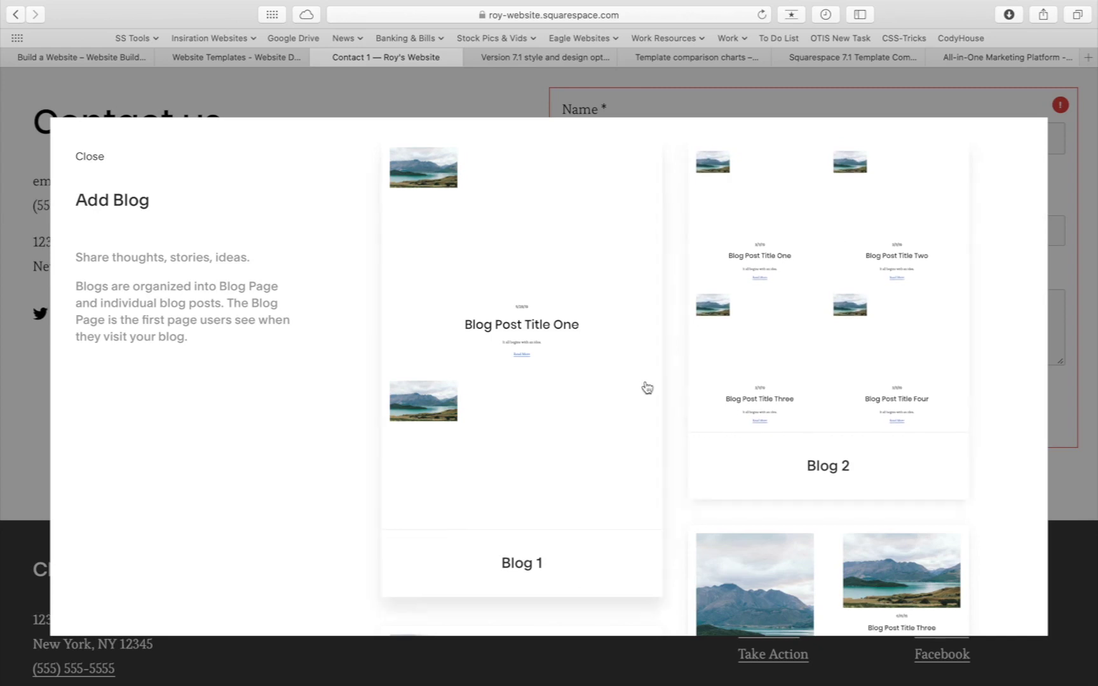
scroll(645, 385, down, 8)
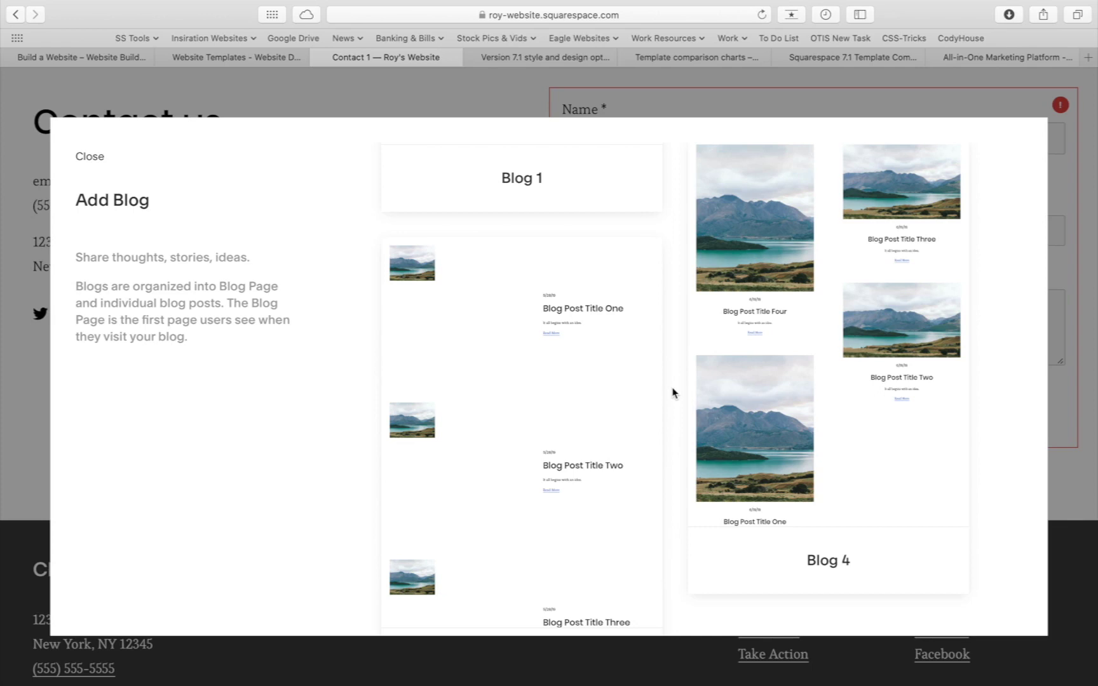
scroll(673, 393, up, 8)
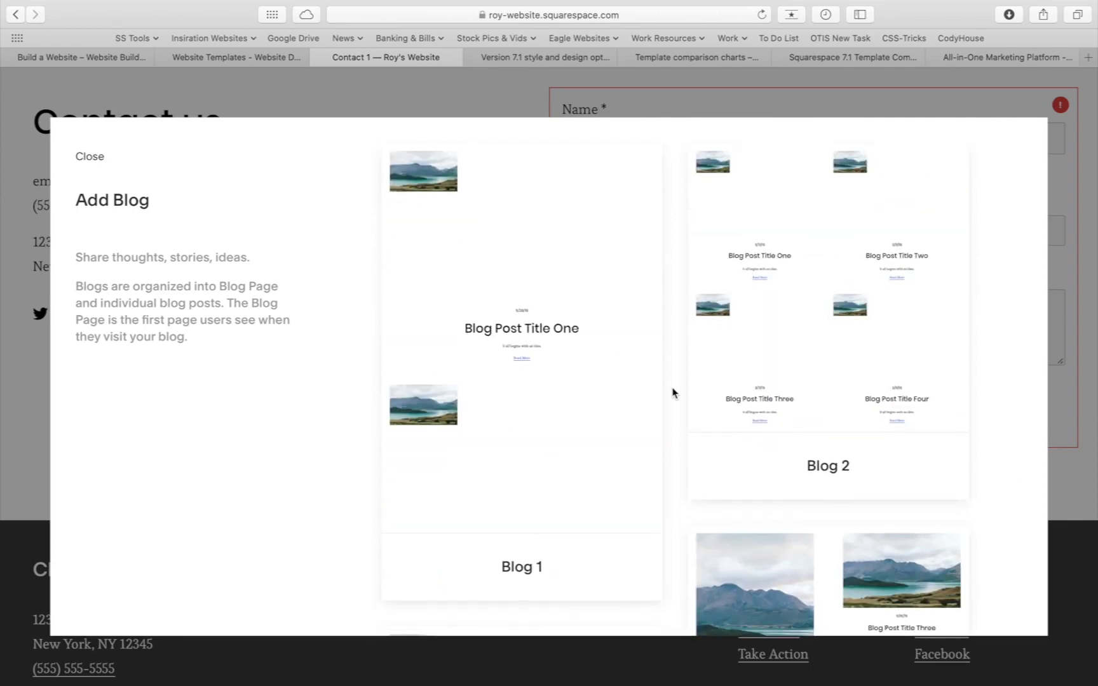
key(Escape)
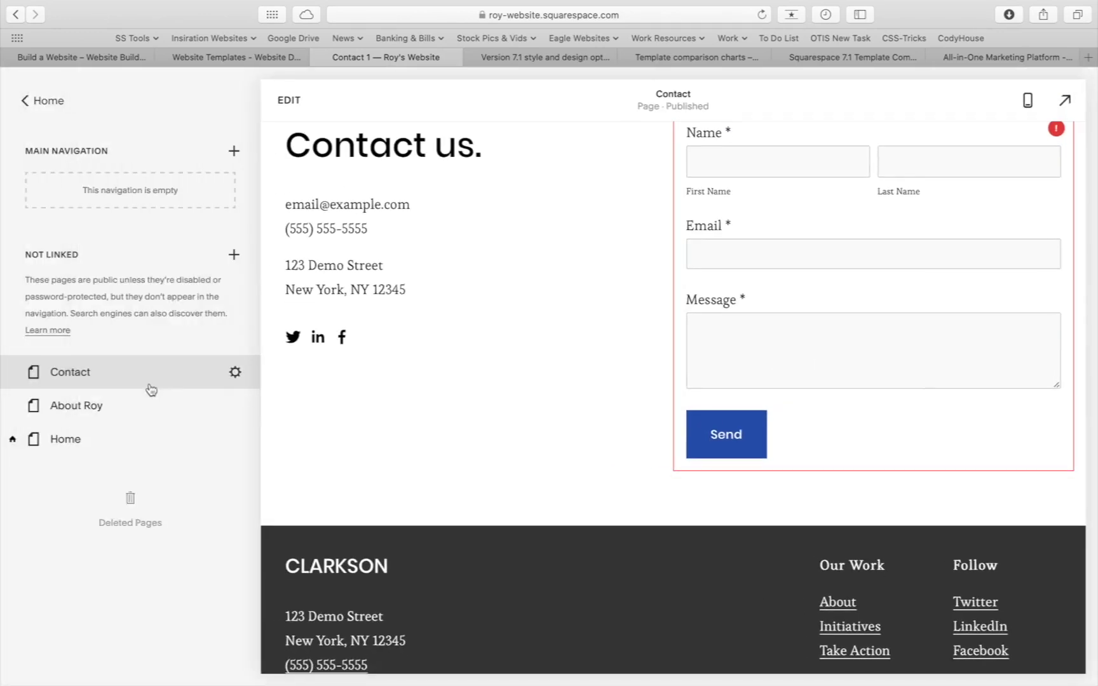
click(123, 375)
key(BackSpace)
key(BackSpace)
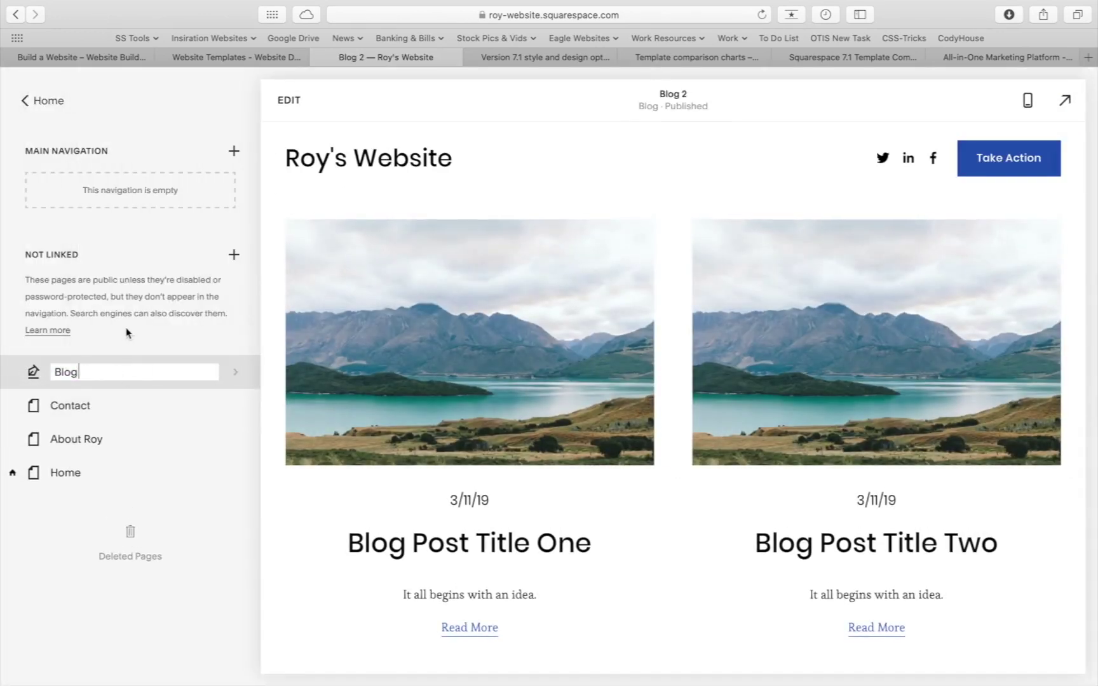
key(Return)
Examine the new blog's list of demo posts and how the posts are laid out in its page preview
click(122, 375)
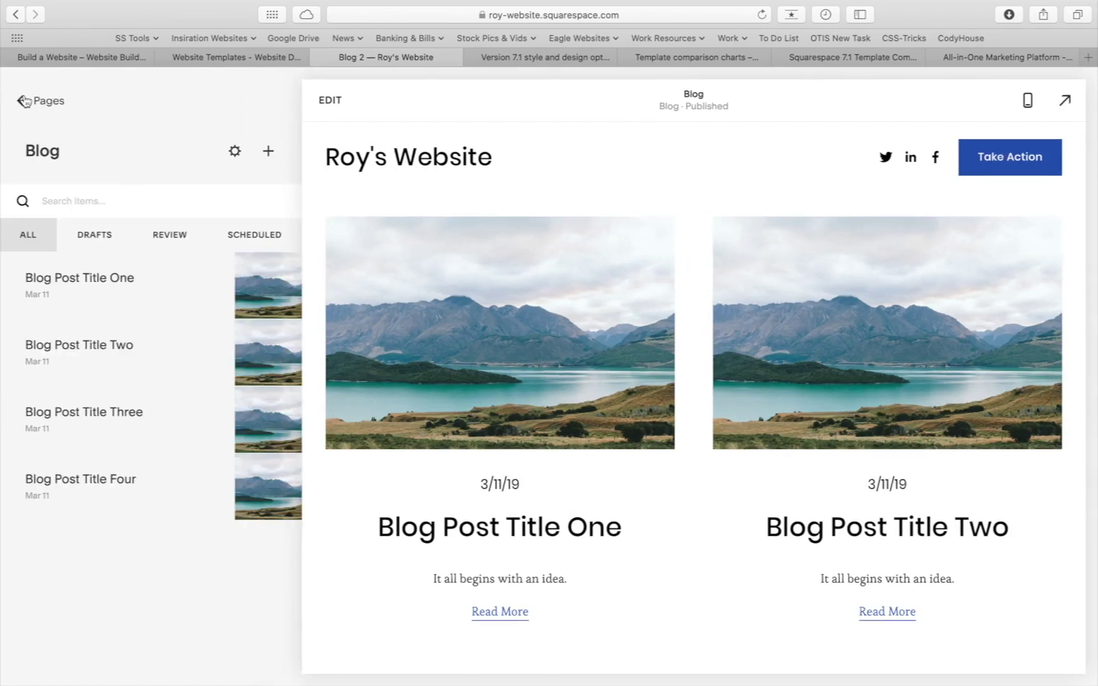
click(25, 100)
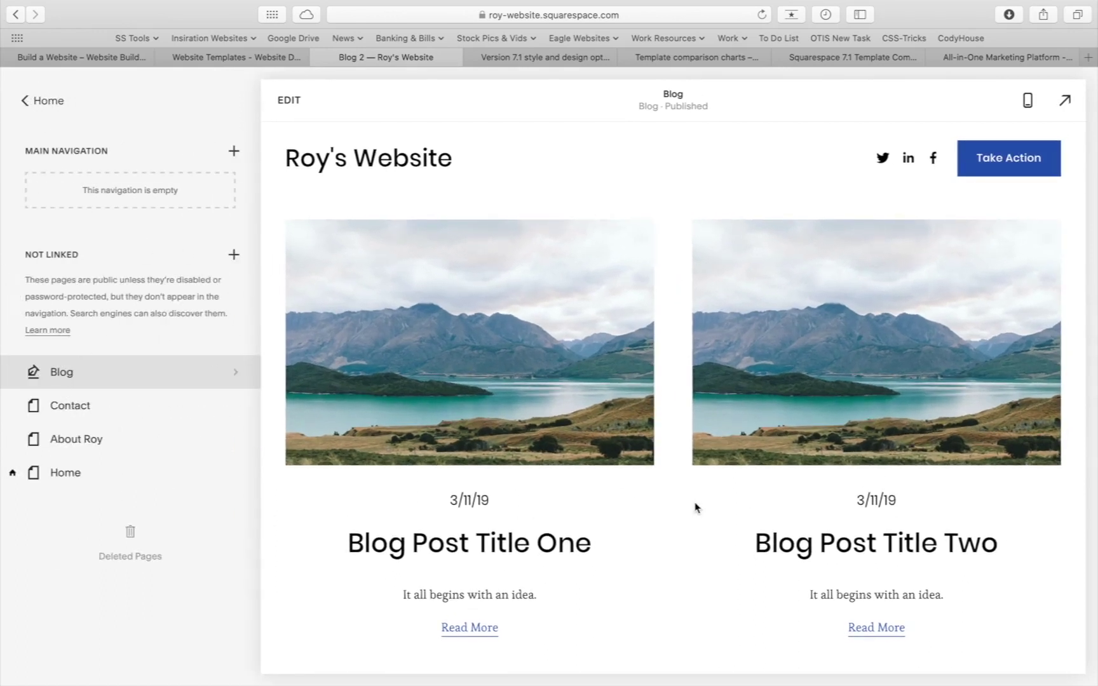
scroll(669, 421, down, 10)
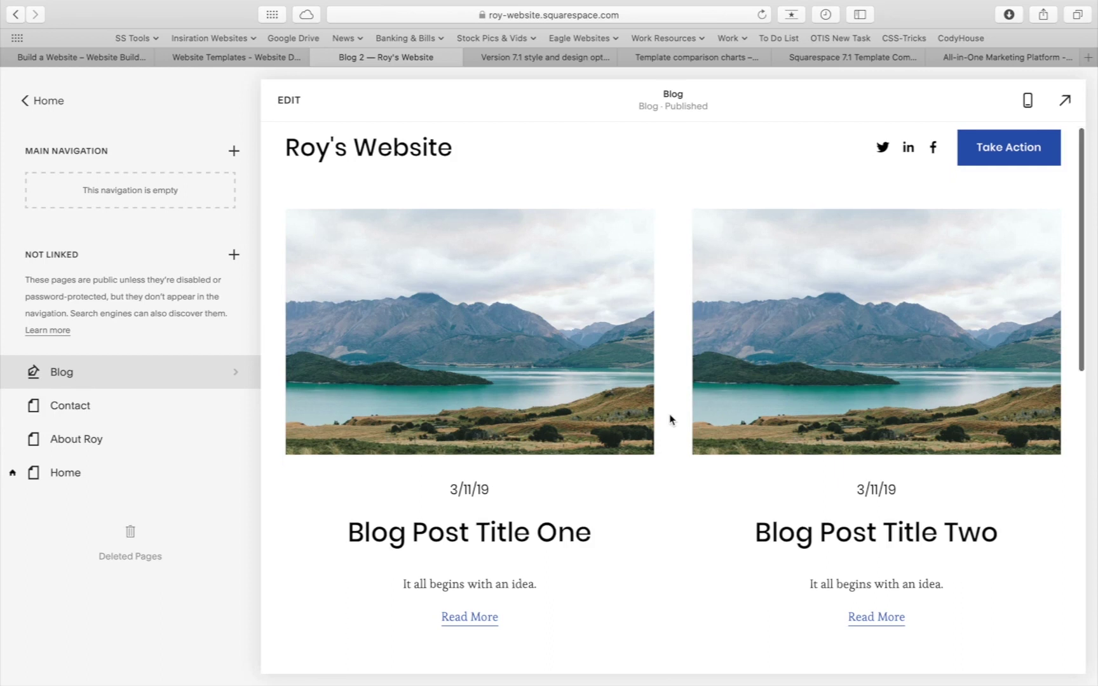
scroll(669, 420, up, 10)
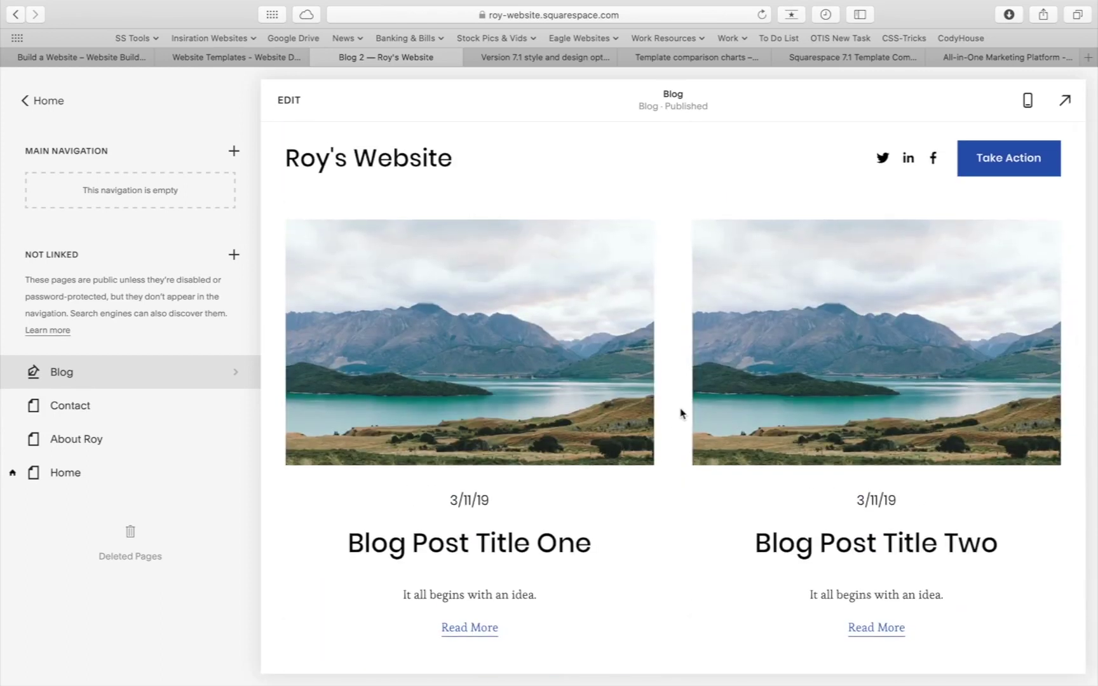
mouse_move(70, 385)
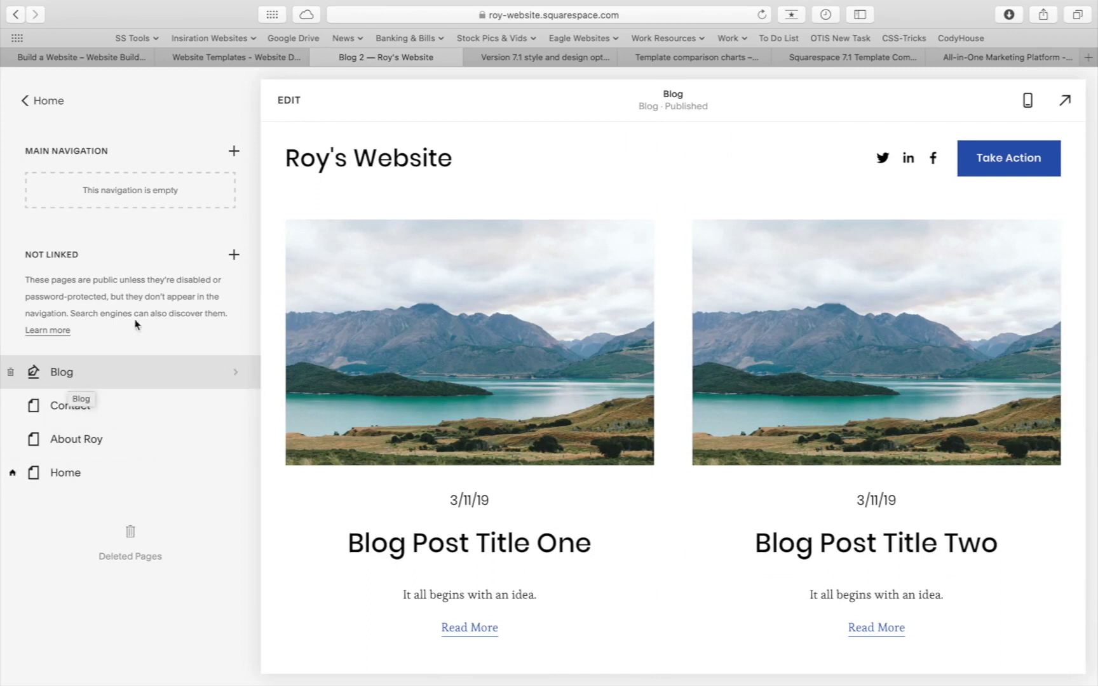
click(93, 380)
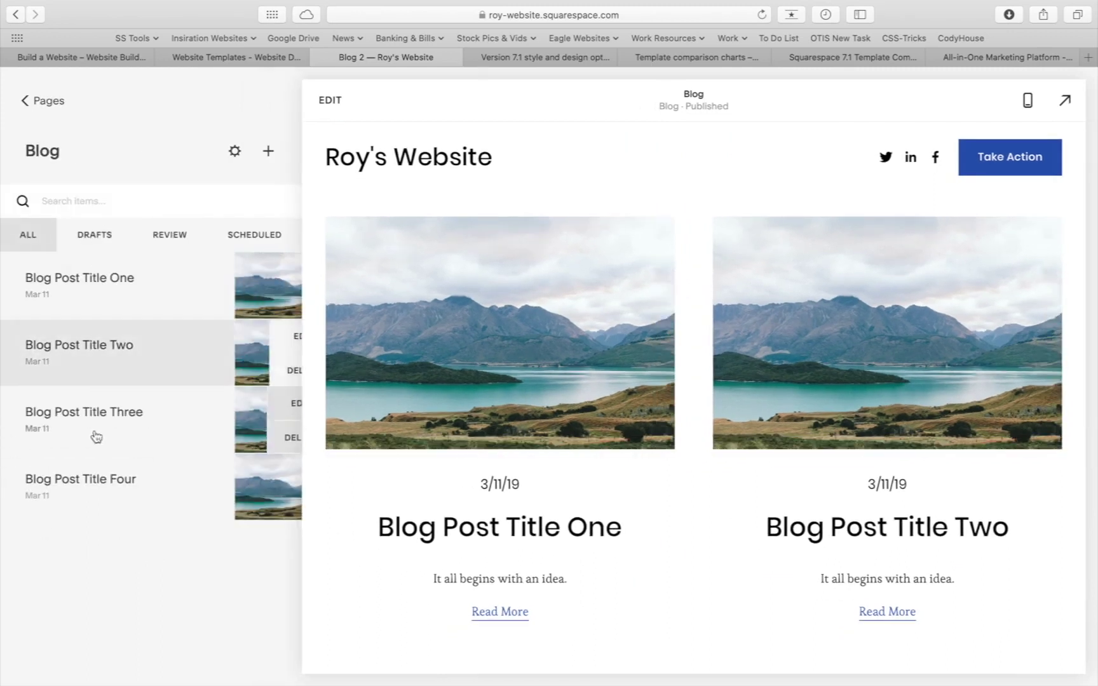
click(50, 102)
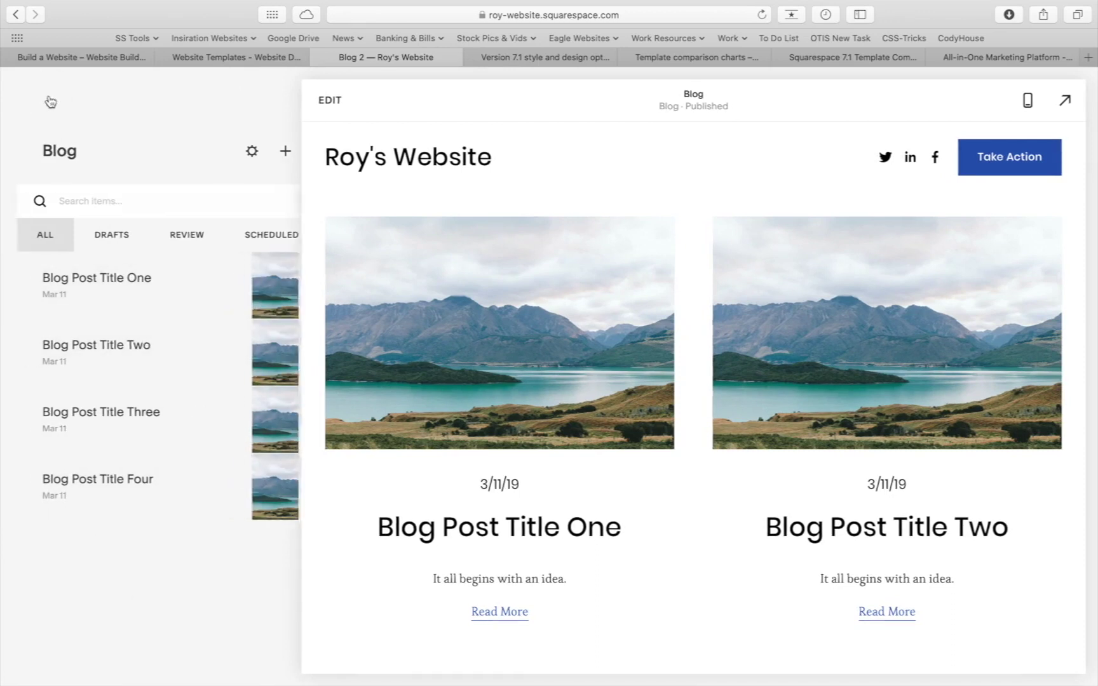
click(45, 202)
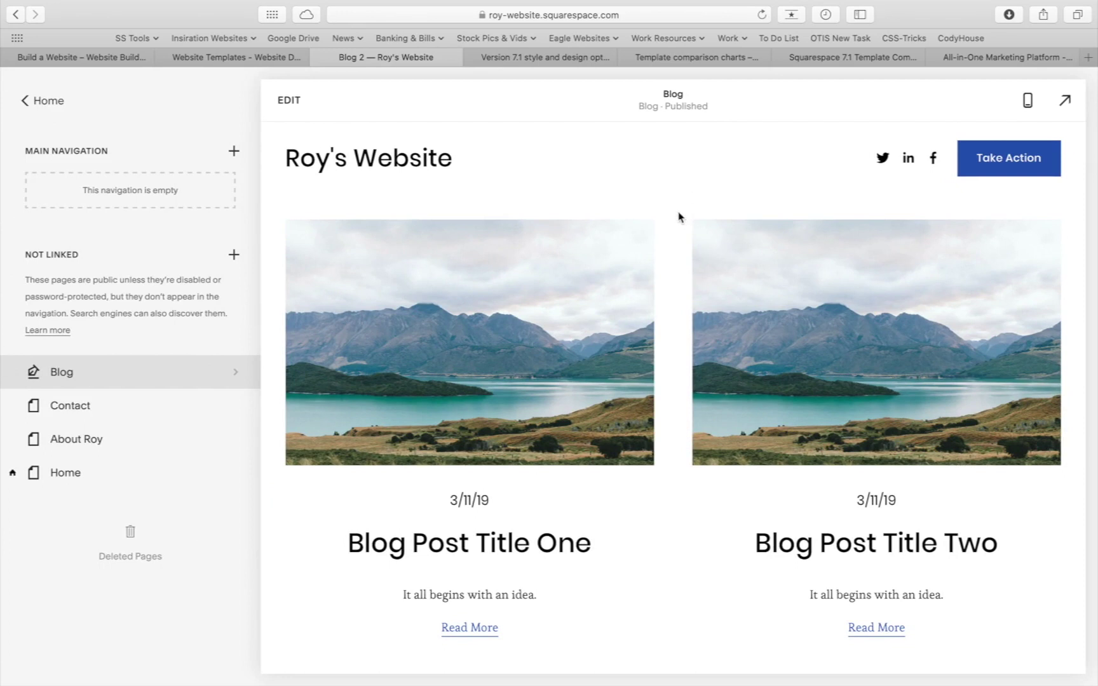
scroll(681, 433, down, 10)
scroll(681, 433, up, 8)
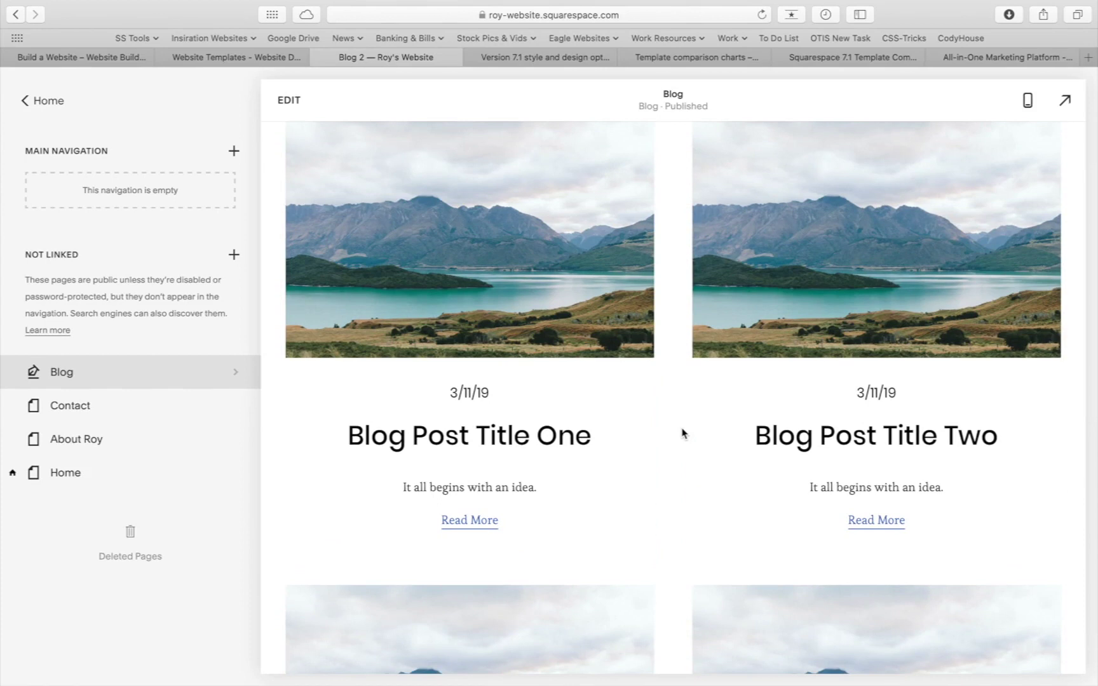
scroll(528, 439, up, 3)
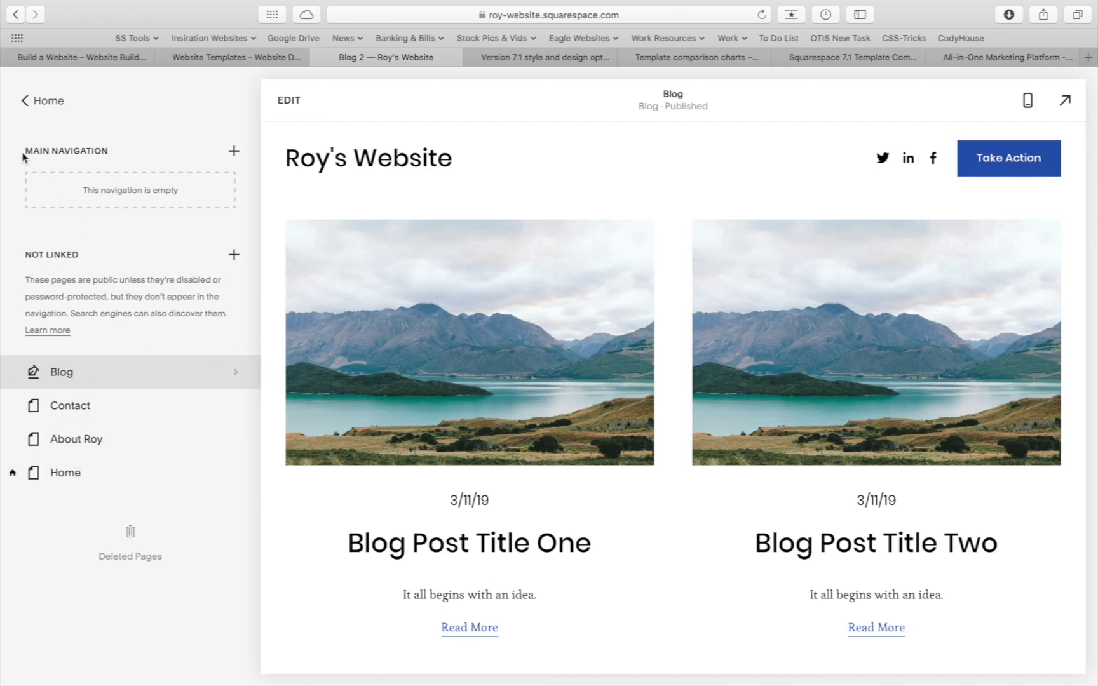
Move all four unlinked pages into the Main Navigation in the order Home, About, Blog, Contact
drag(75, 471, 61, 181)
drag(61, 426, 73, 212)
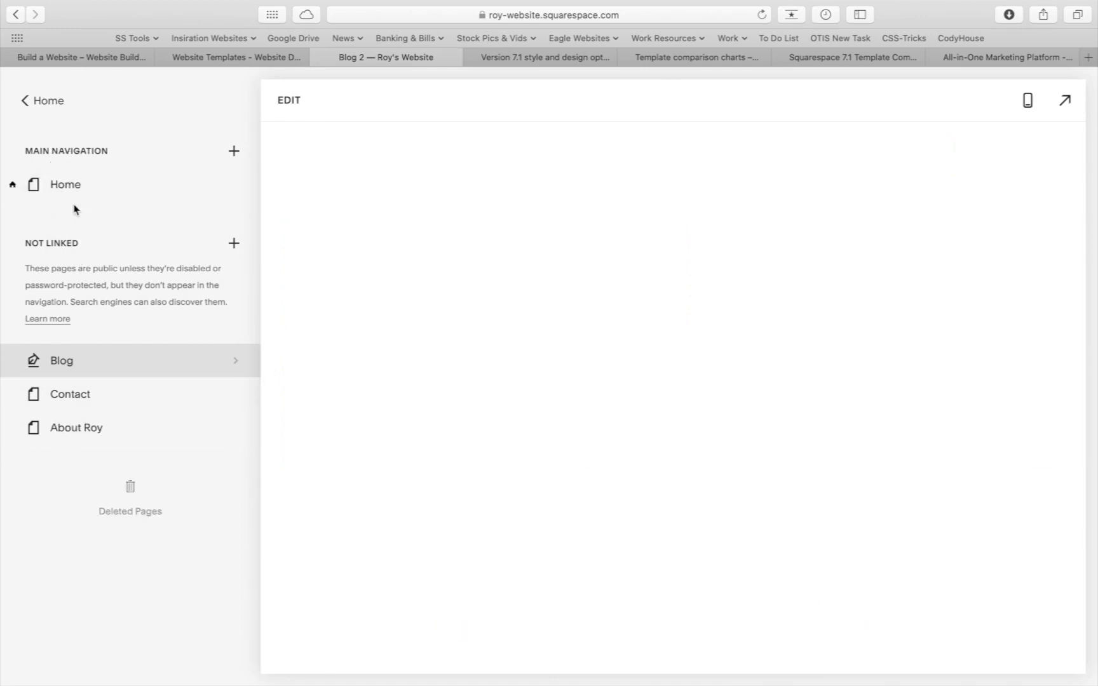
drag(74, 421, 77, 226)
drag(55, 447, 76, 247)
drag(67, 442, 84, 248)
drag(79, 194, 77, 220)
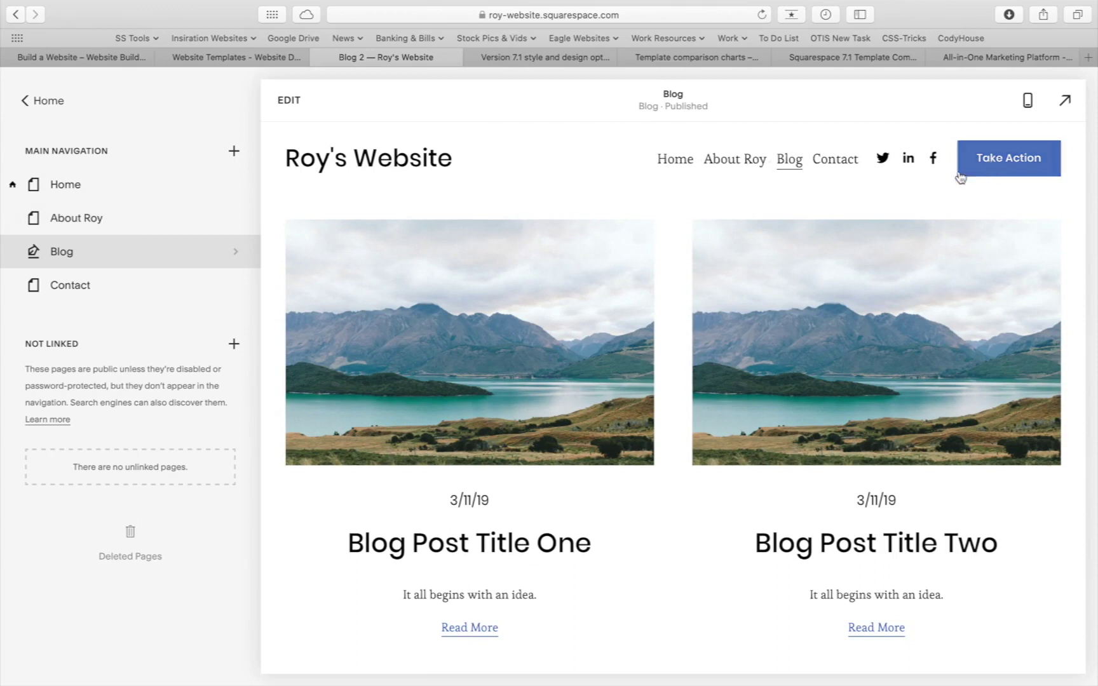
Open the site header for editing from the Home page and review the available header layouts
click(365, 166)
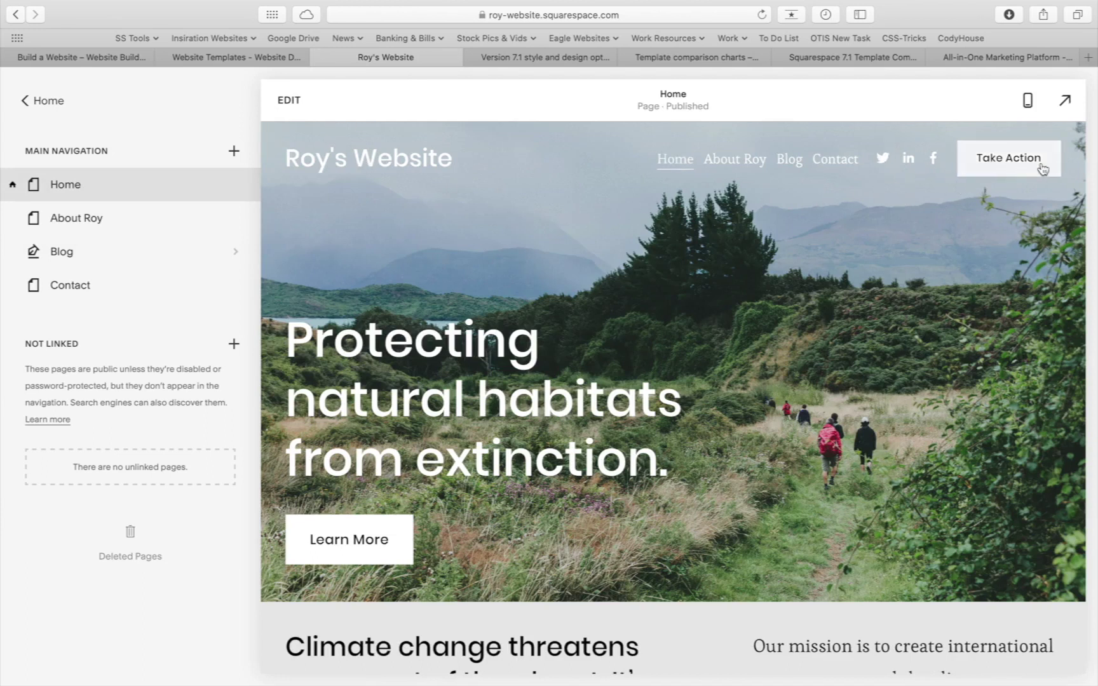
click(286, 104)
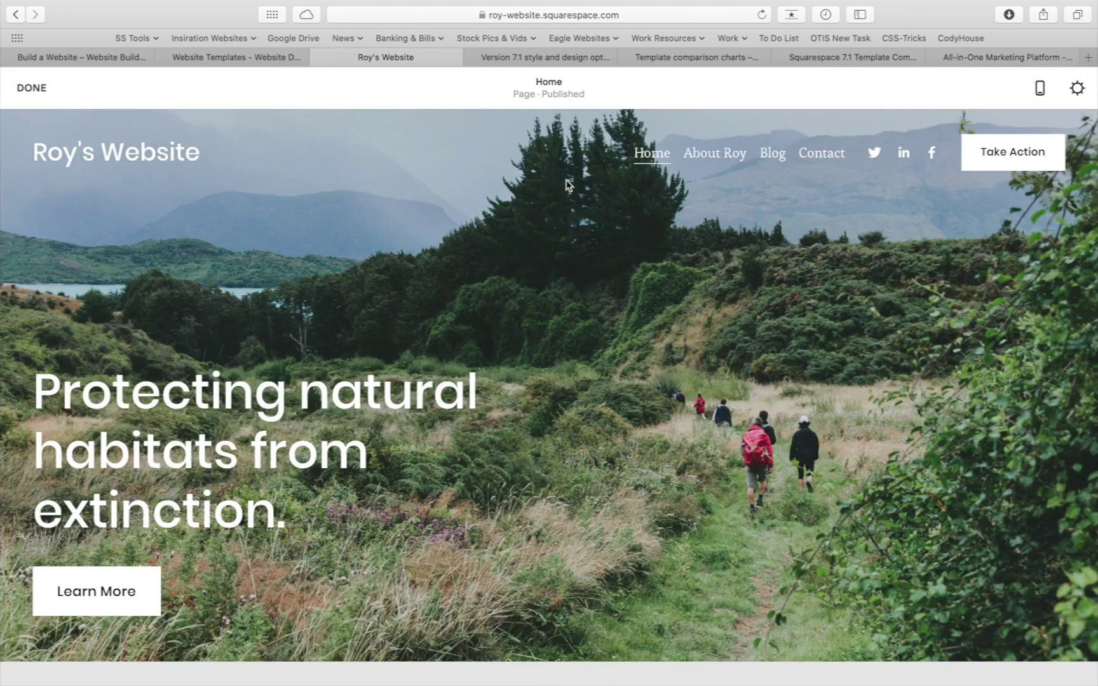
mouse_move(574, 180)
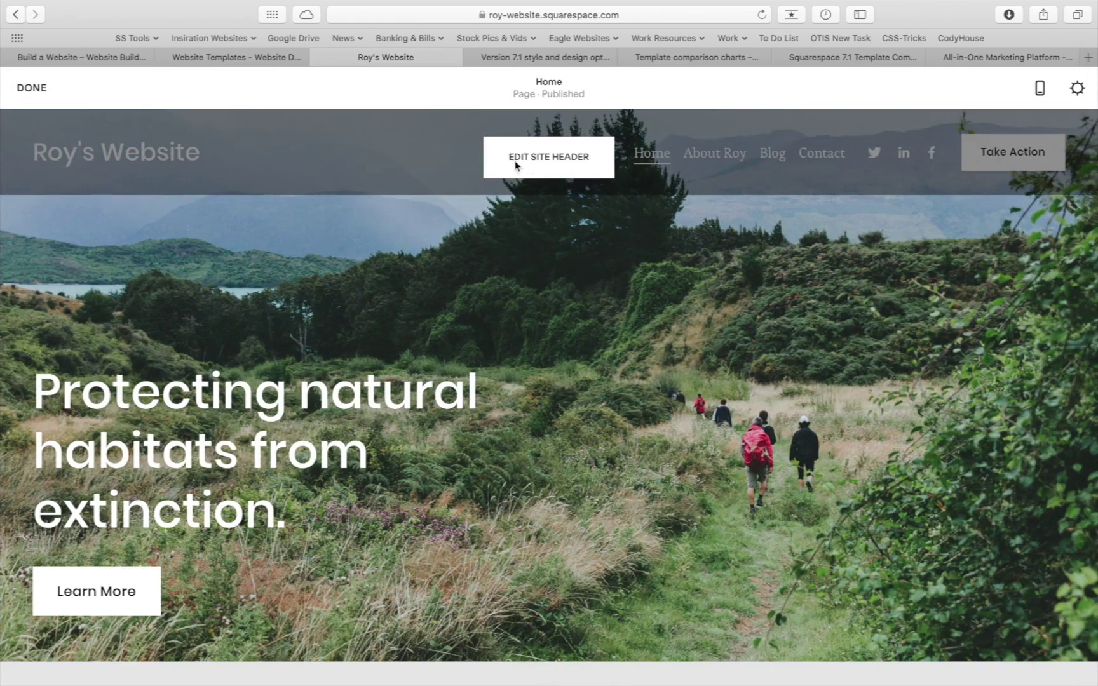
click(556, 164)
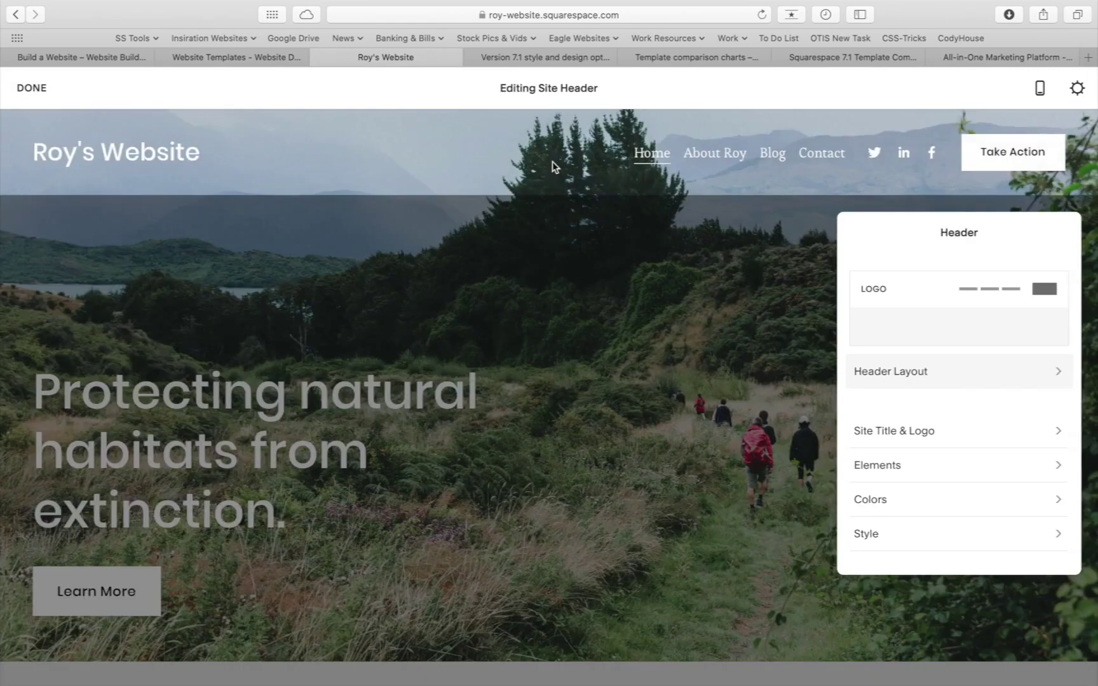
click(934, 383)
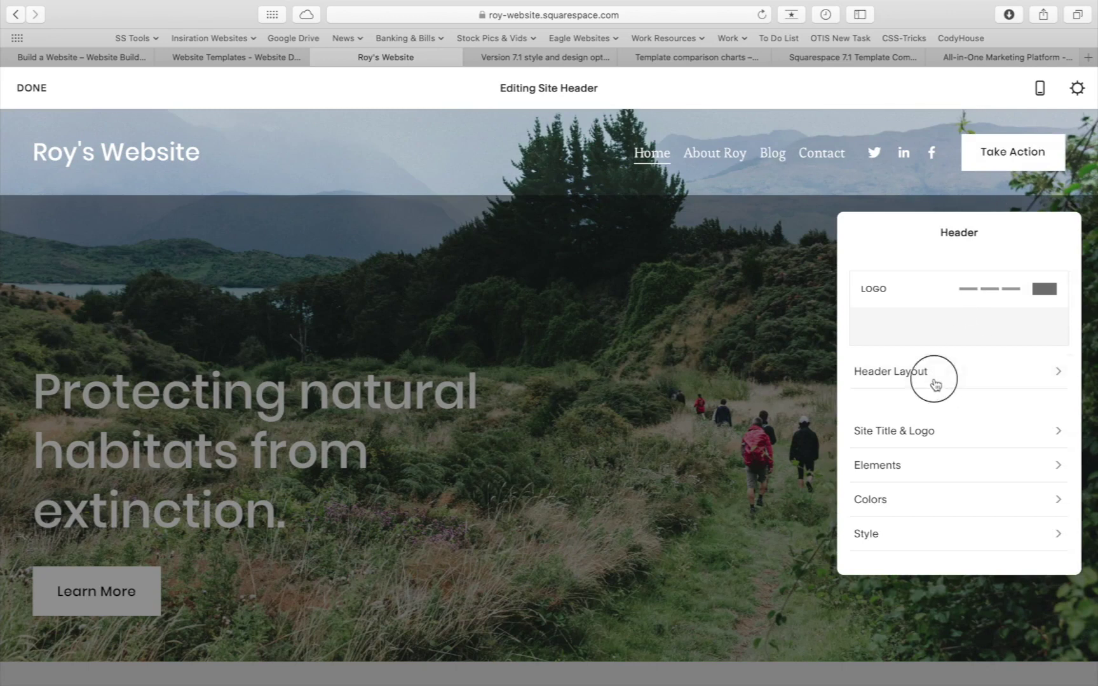
scroll(979, 384, down, 3)
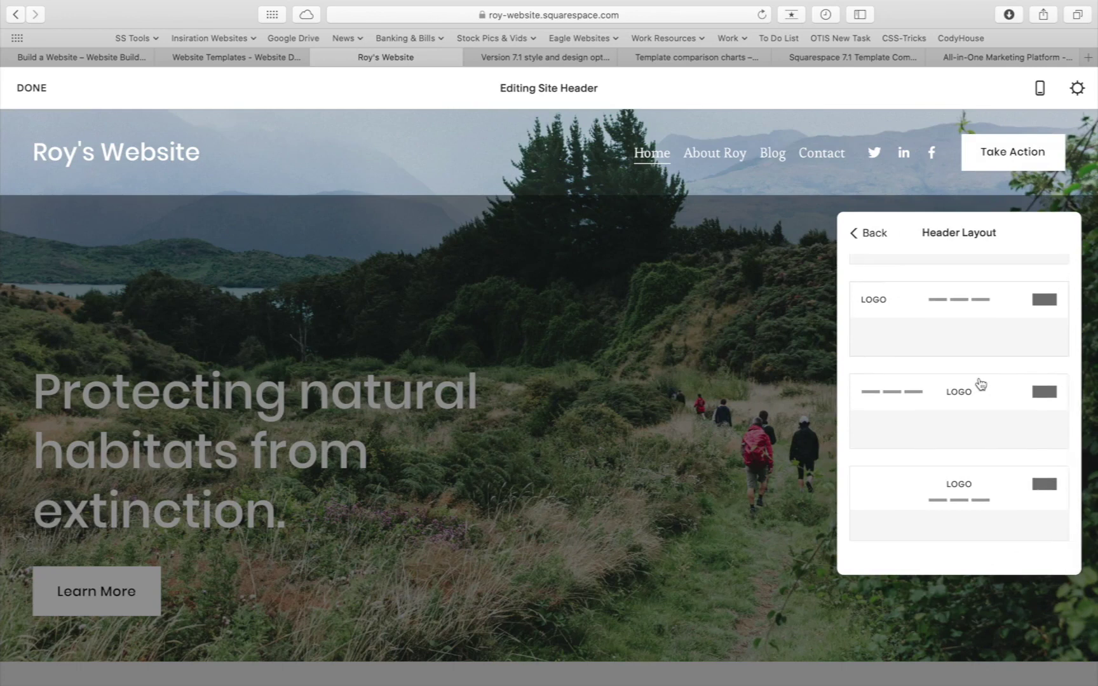
scroll(978, 385, up, 3)
click(869, 233)
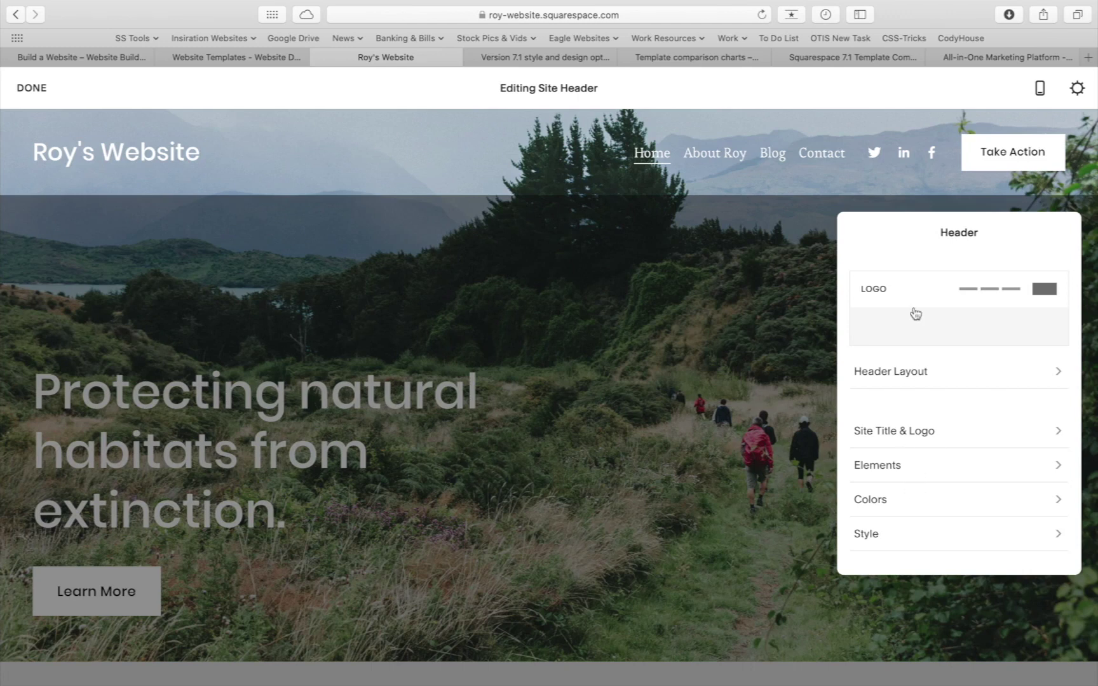
Turn off the Social Links and Button elements in the site header
scroll(915, 472, down, 1)
click(898, 474)
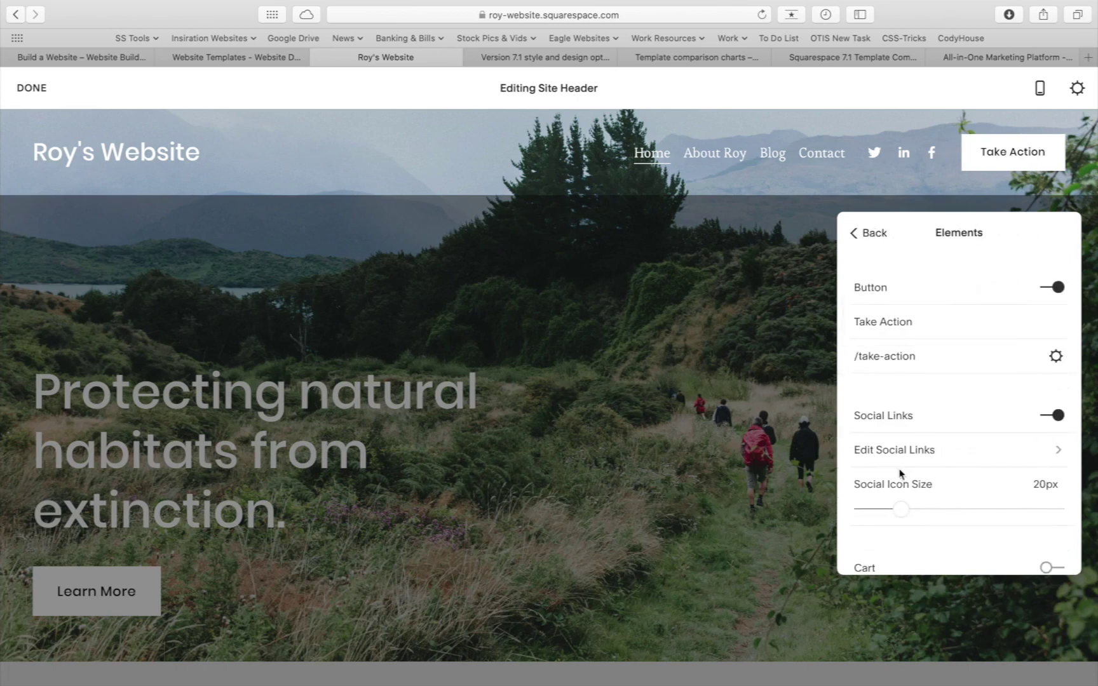
click(1063, 420)
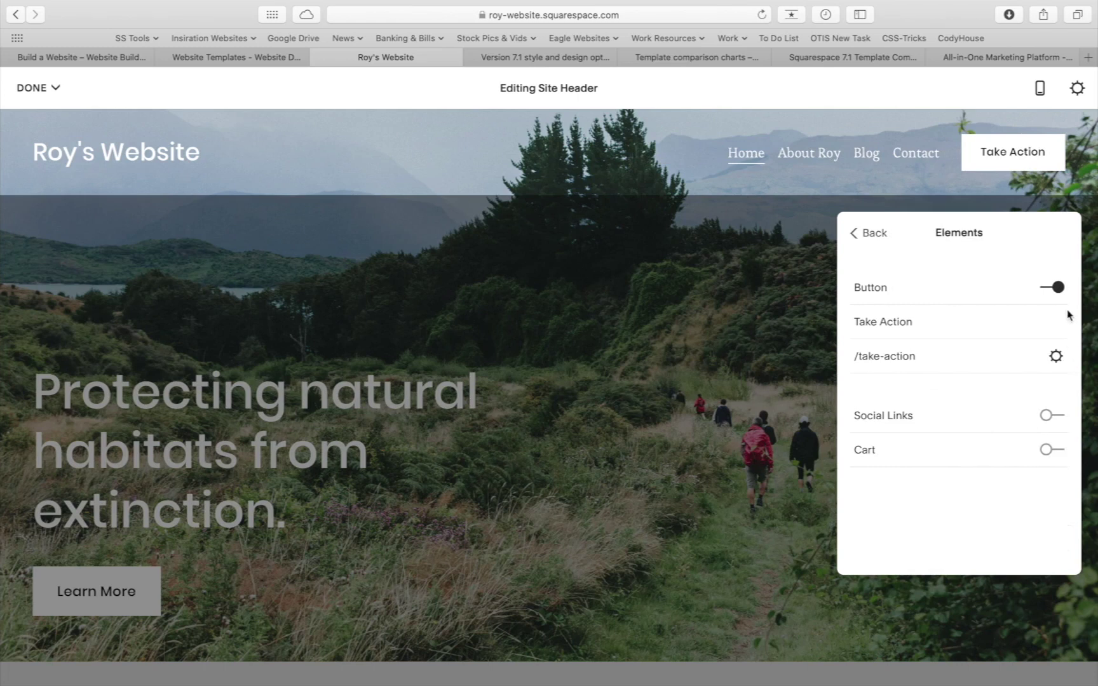
click(1064, 290)
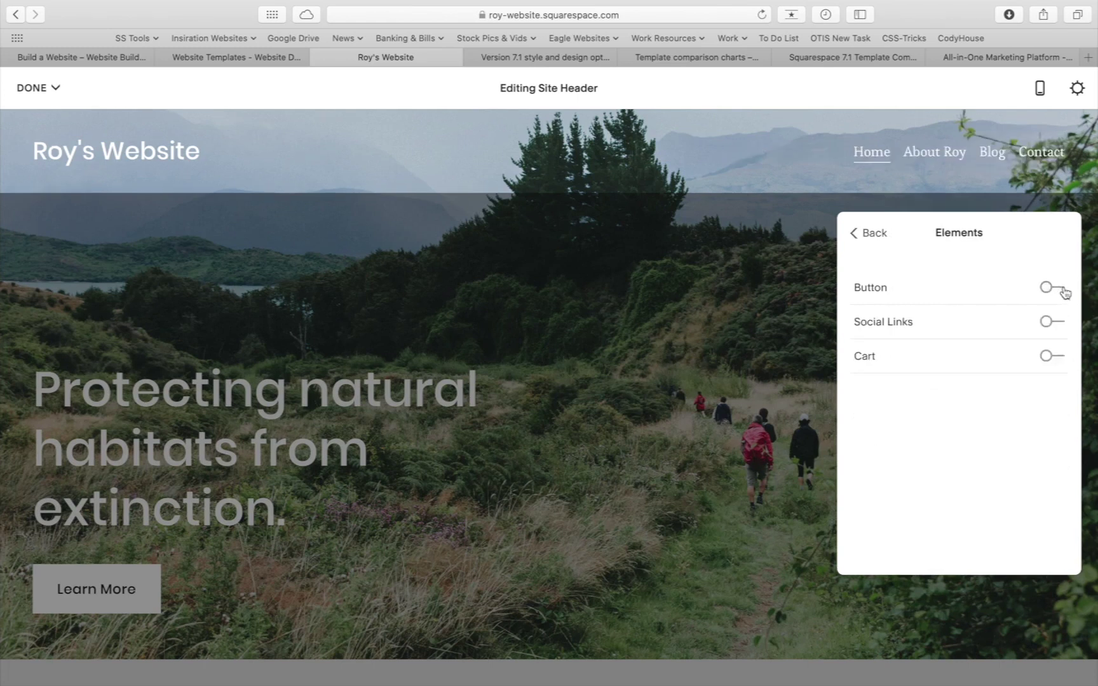
click(875, 246)
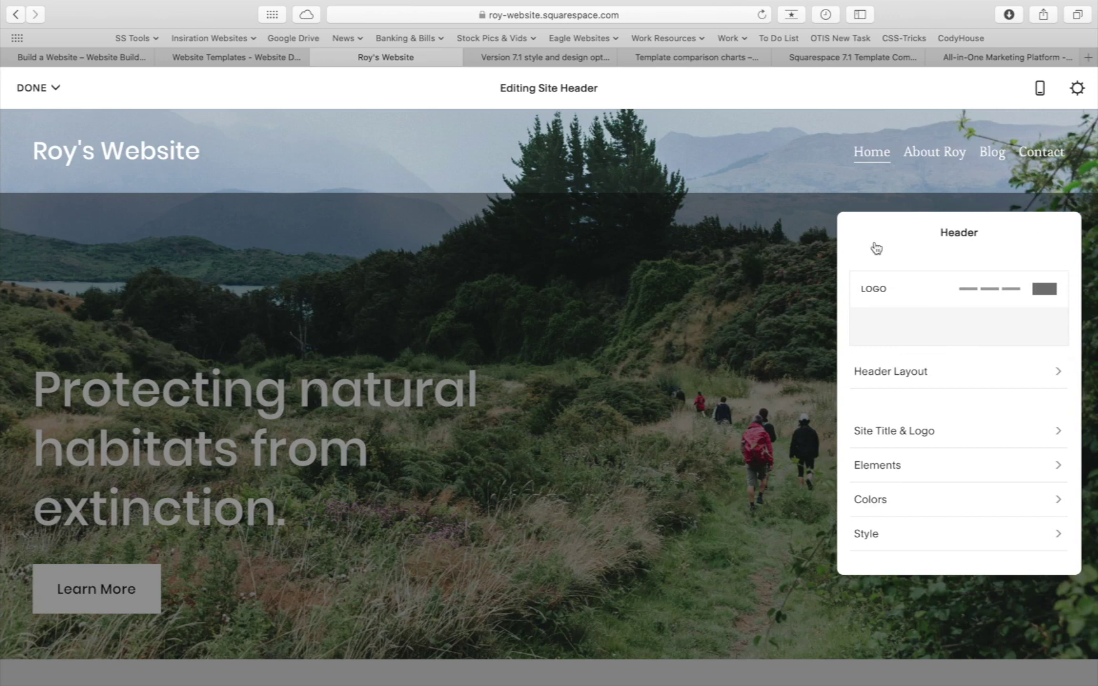
Turn off the Transparent option in the site header's colors
scroll(902, 467, down, 1)
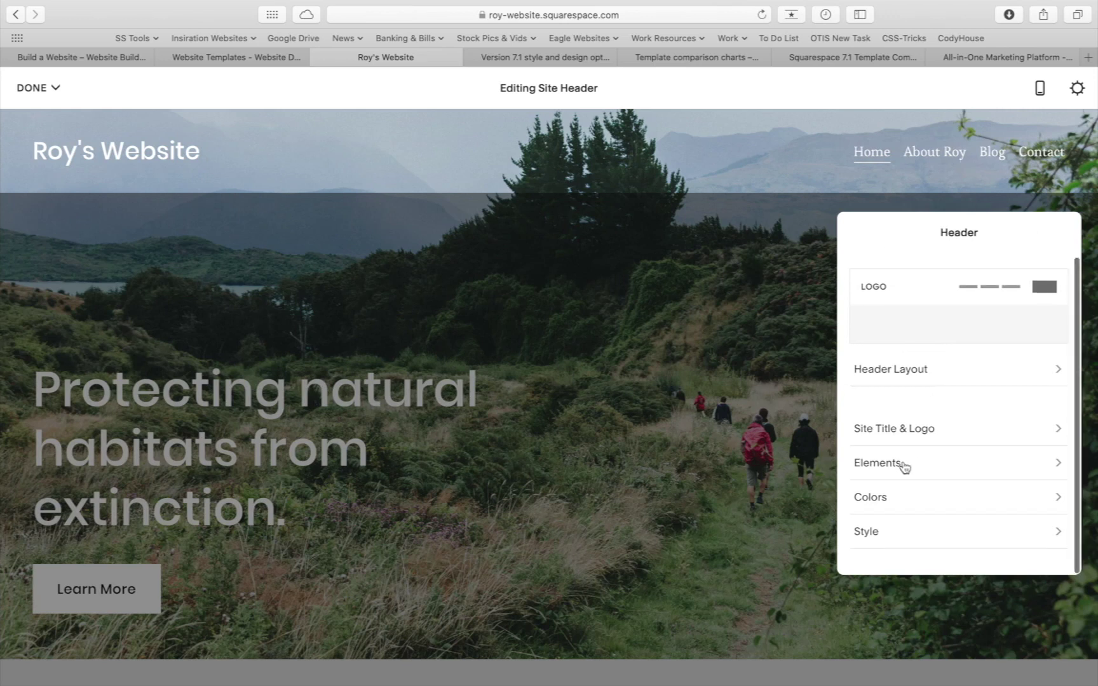
click(888, 506)
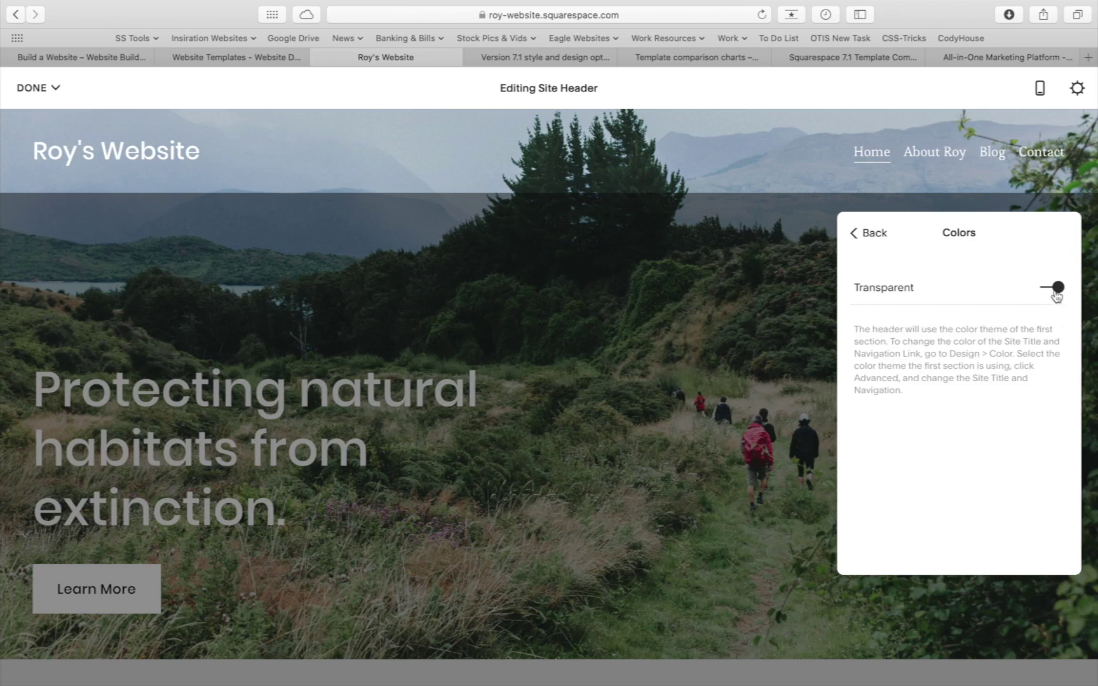
click(1055, 289)
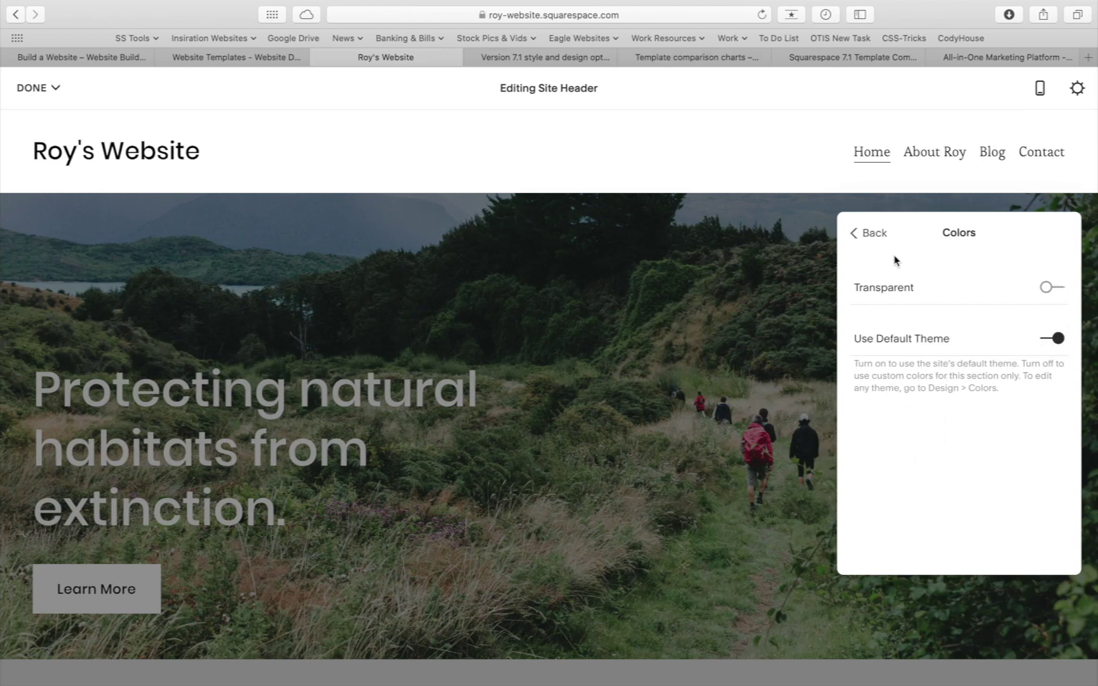
click(864, 236)
Replace the word "Website" in the site title with "Blog" and finish editing the header
click(915, 432)
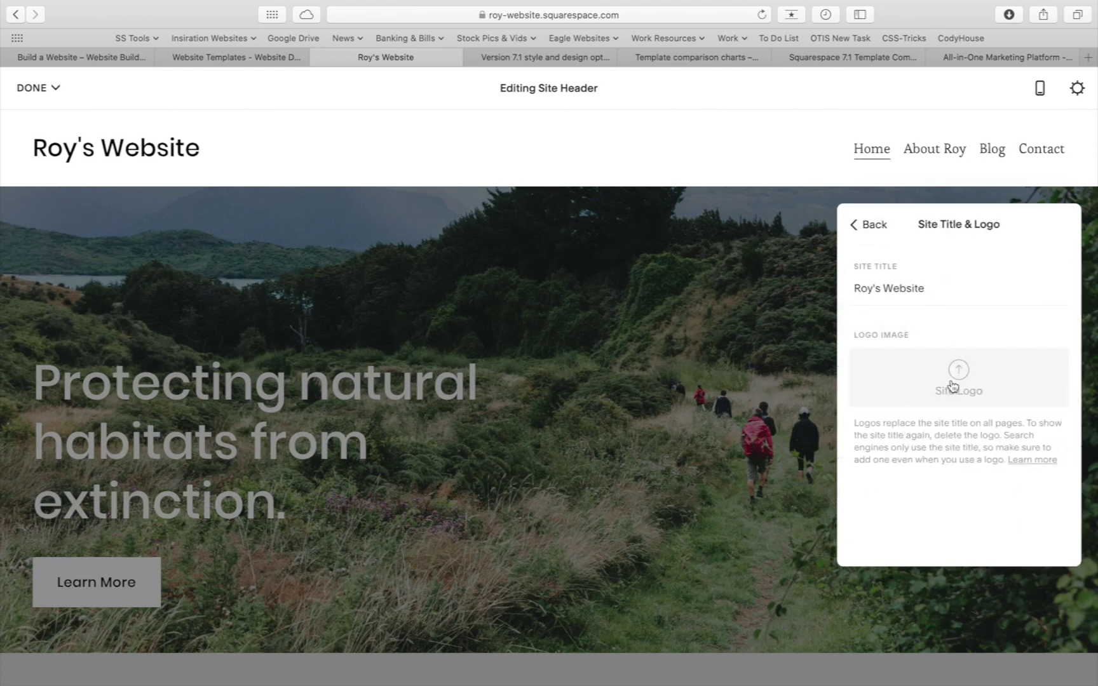
drag(928, 289, 883, 286)
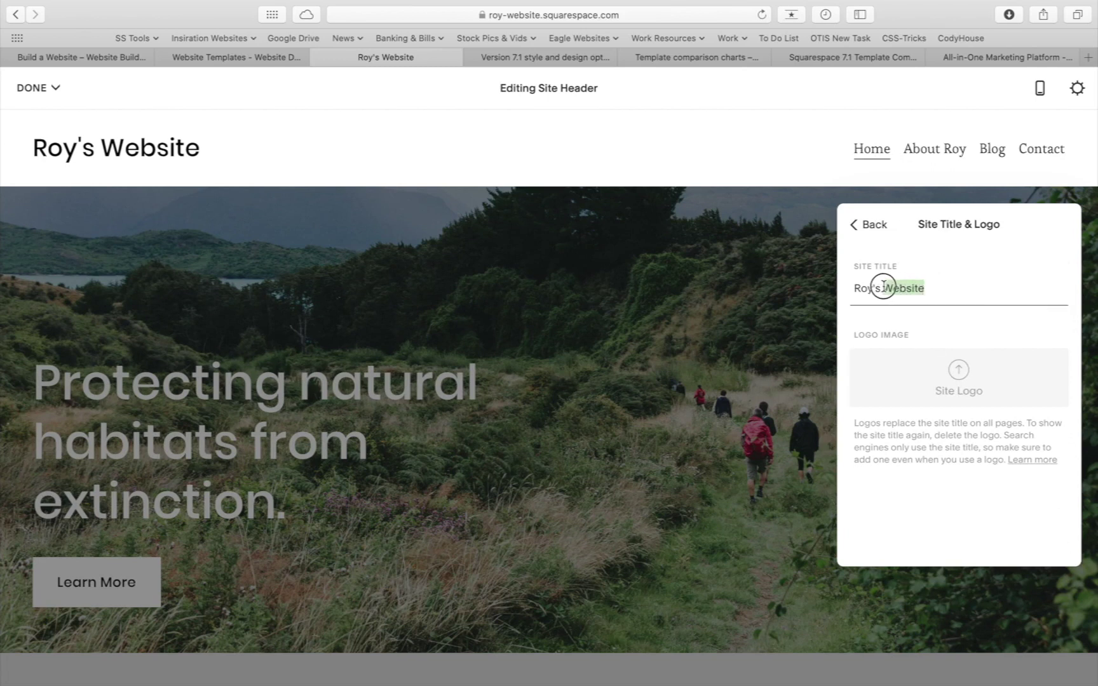
text(Blog)
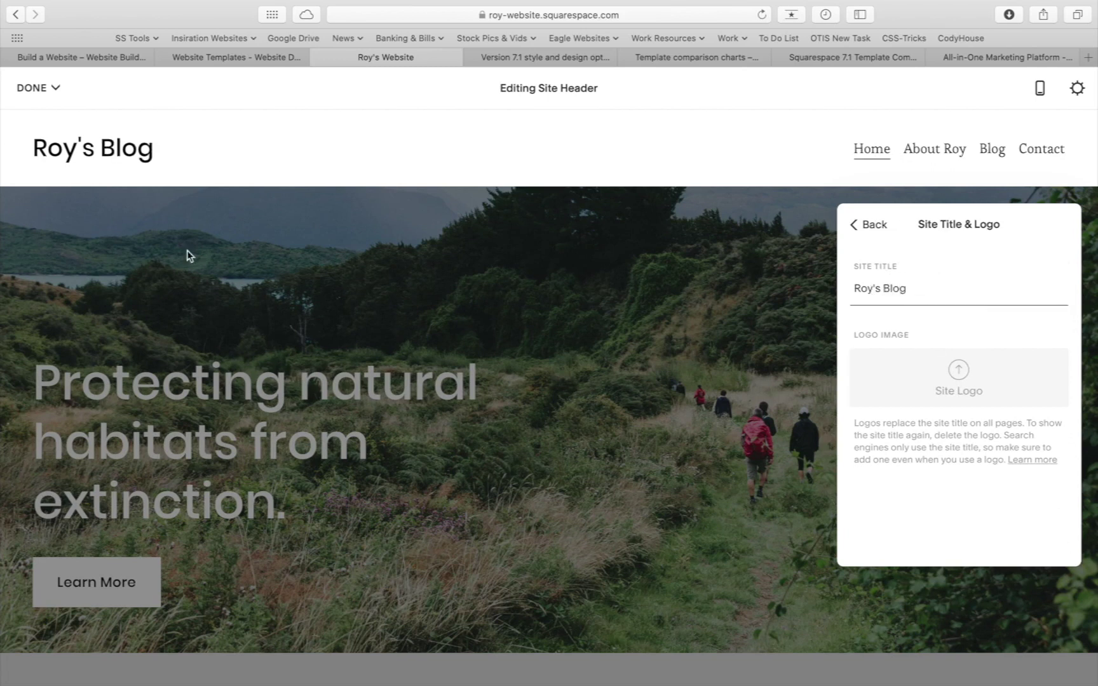
click(872, 240)
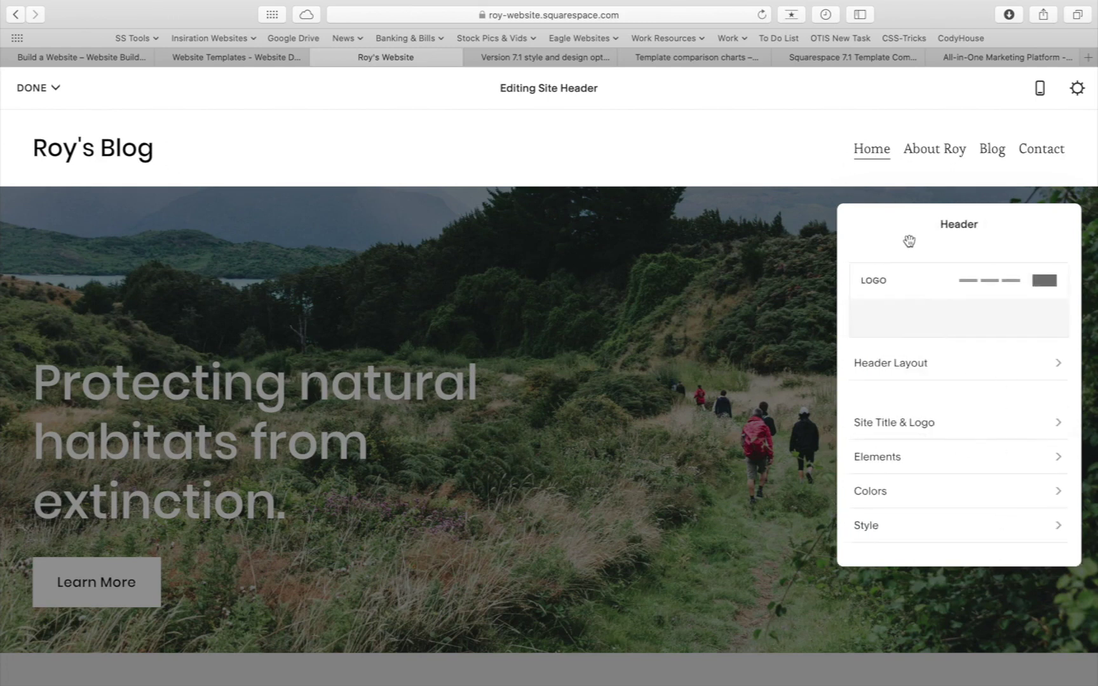
click(803, 274)
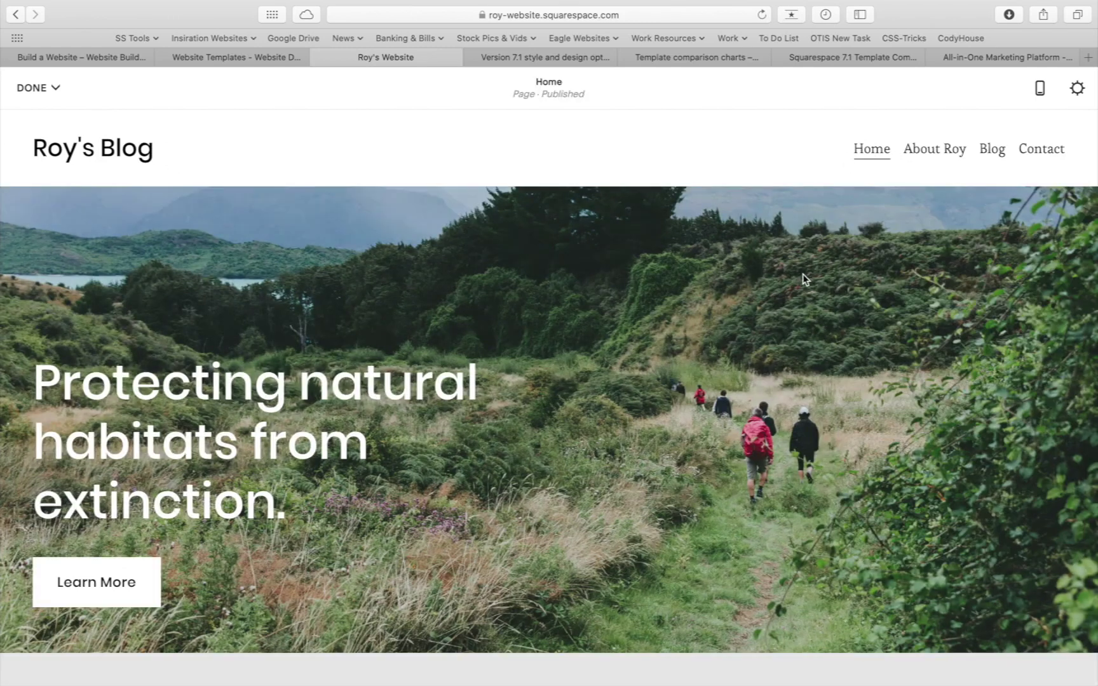
Examine the Home page's demo sections from the banner down to the newsletter sign-up
mouse_move(617, 440)
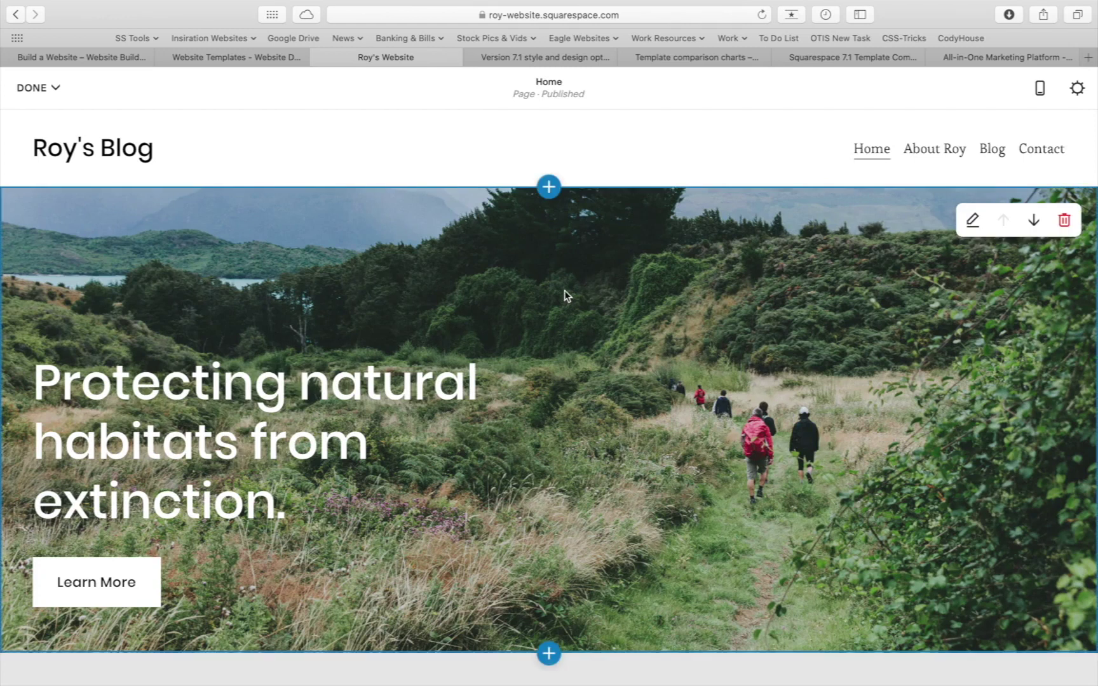
scroll(564, 296, down, 5)
scroll(564, 291, down, 3)
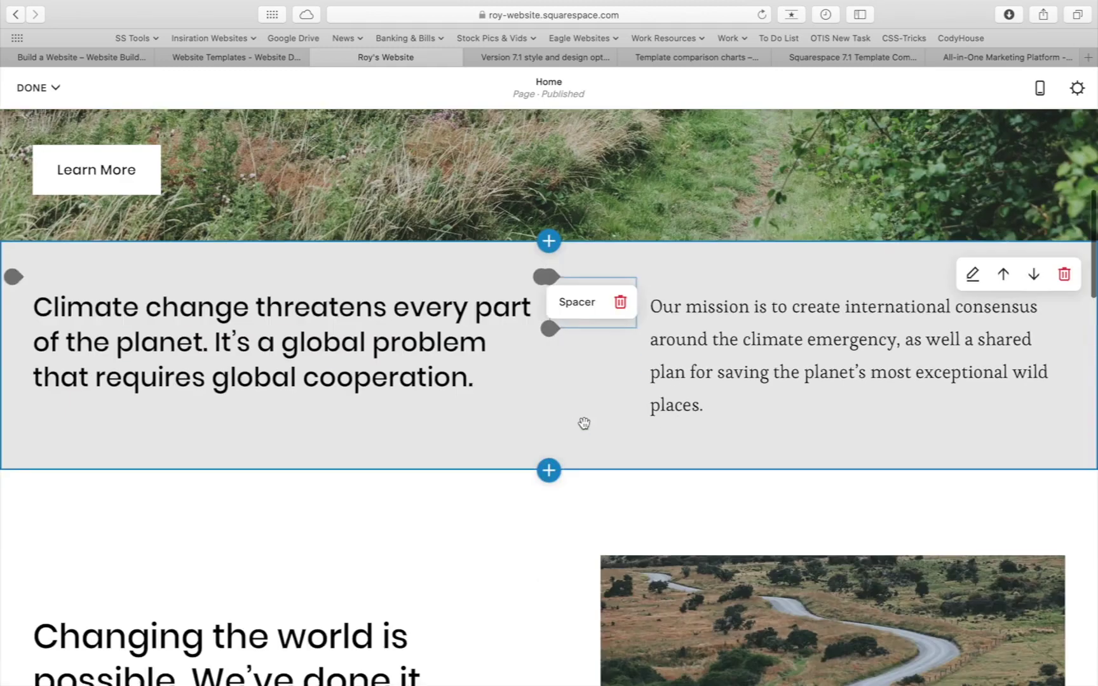
scroll(832, 171, up, 8)
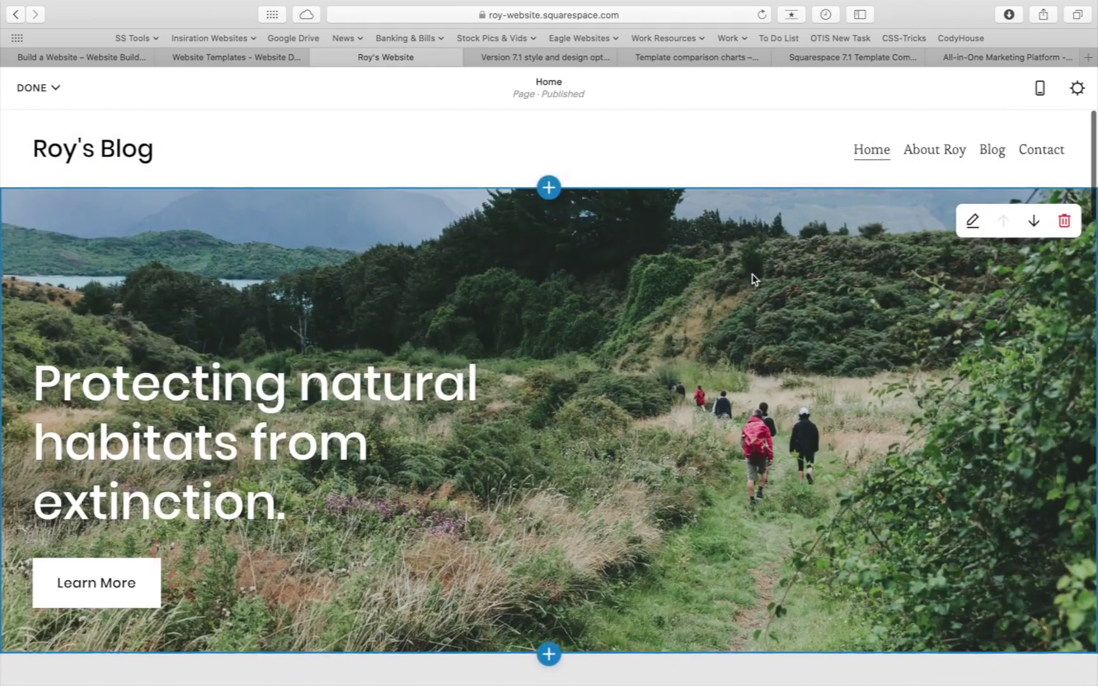
scroll(665, 486, down, 5)
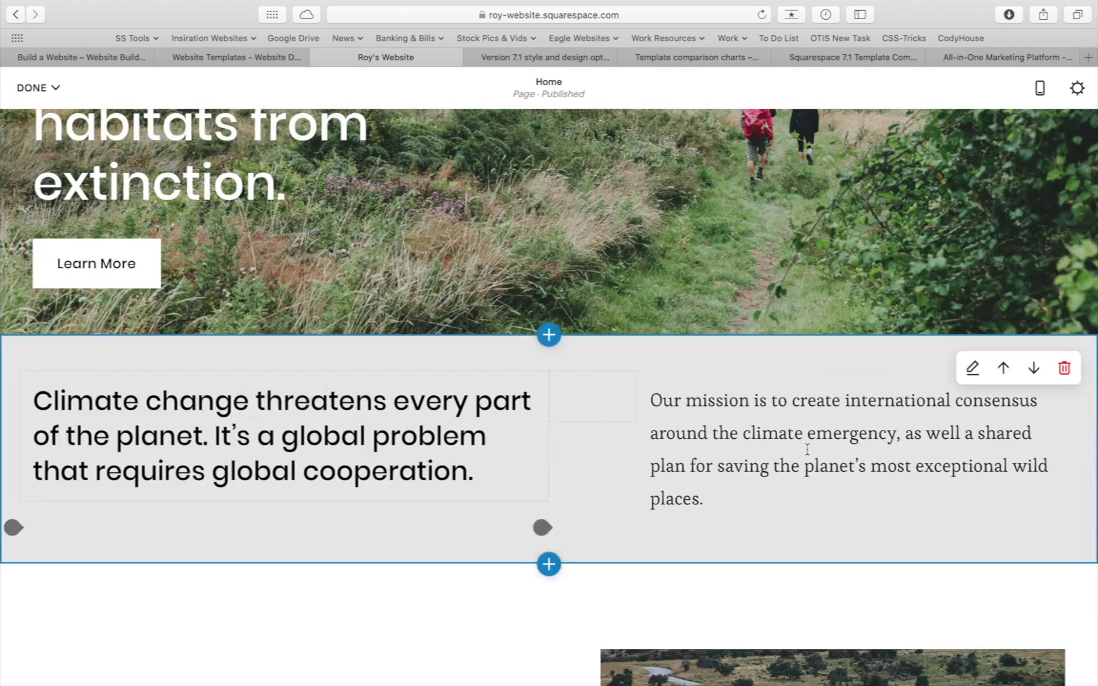
scroll(510, 411, down, 7)
scroll(510, 410, down, 15)
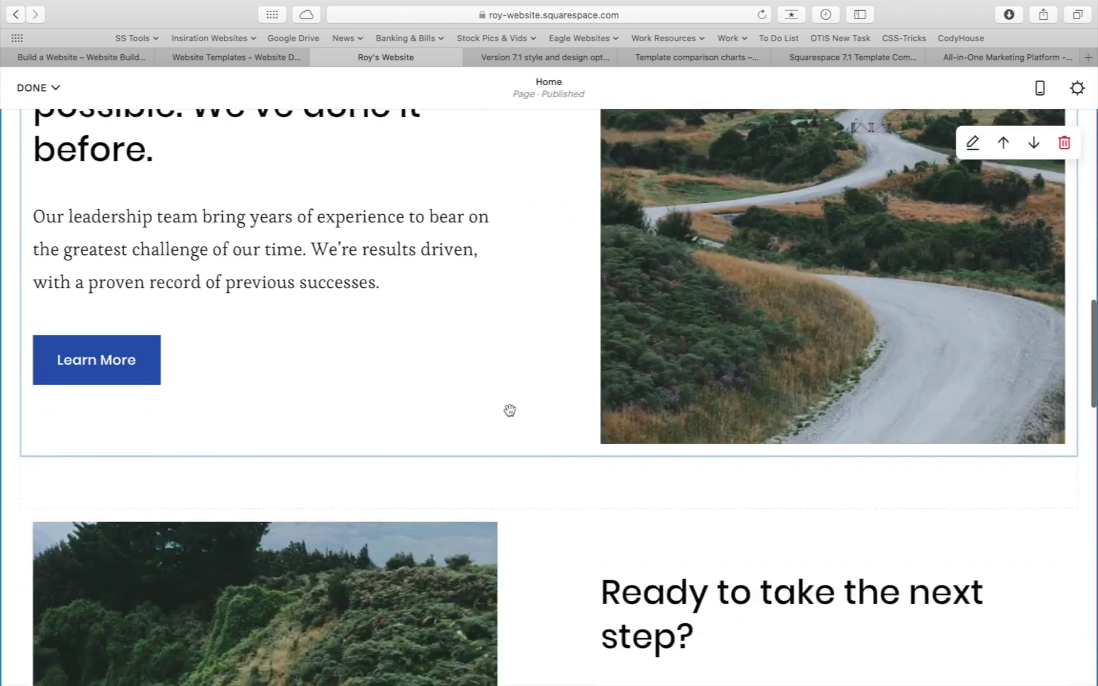
scroll(565, 352, down, 10)
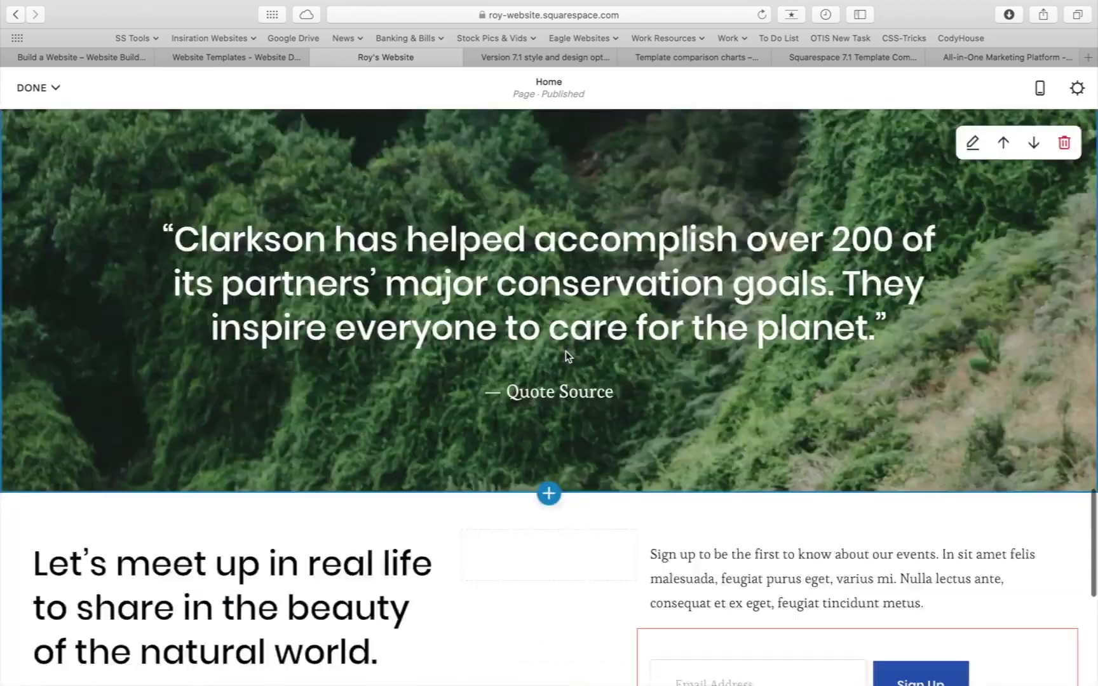
scroll(565, 351, up, 20)
scroll(566, 351, up, 5)
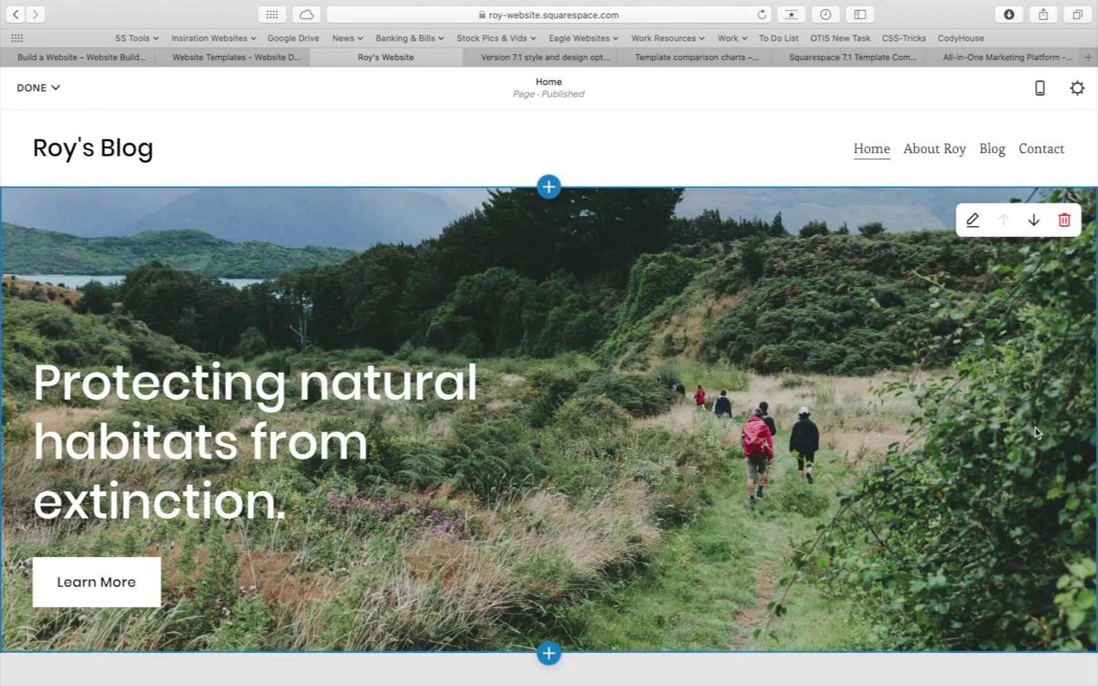
scroll(682, 278, down, 15)
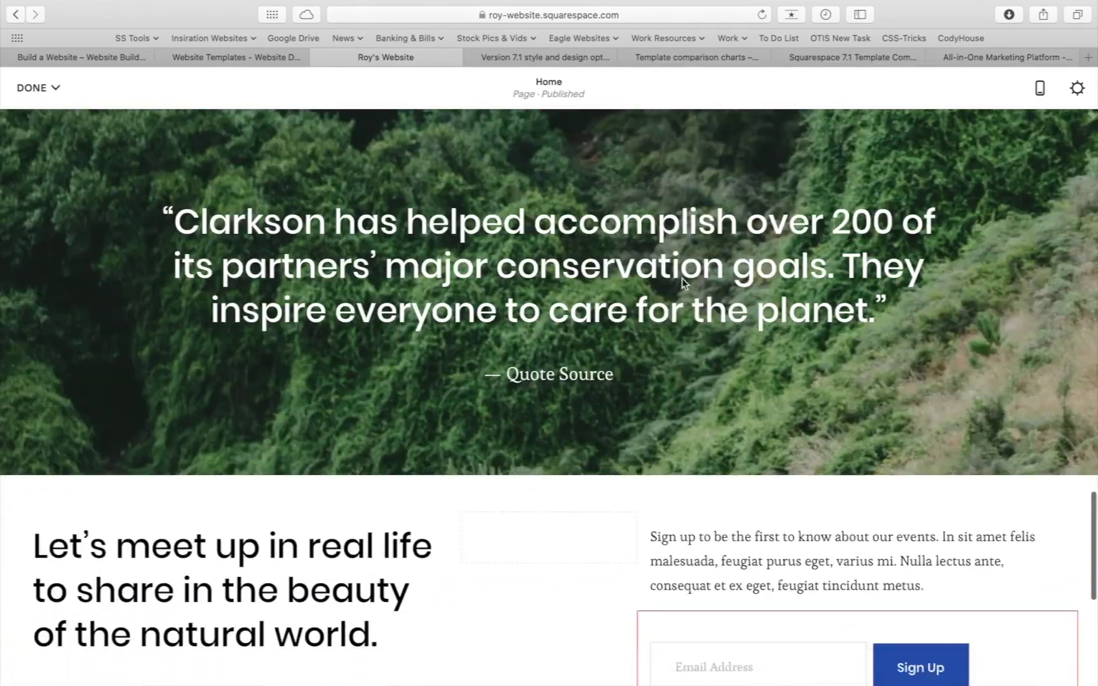
scroll(682, 277, down, 3)
scroll(681, 278, up, 20)
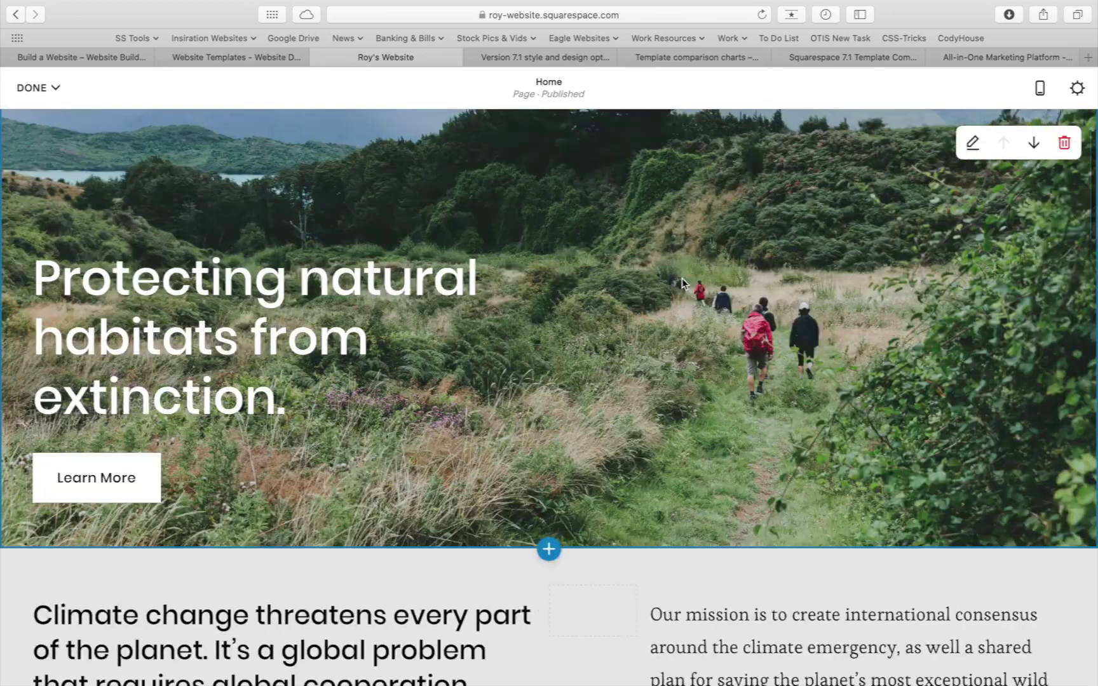
Remove all four Home page sections between the top banner and the footer
scroll(682, 277, down, 3)
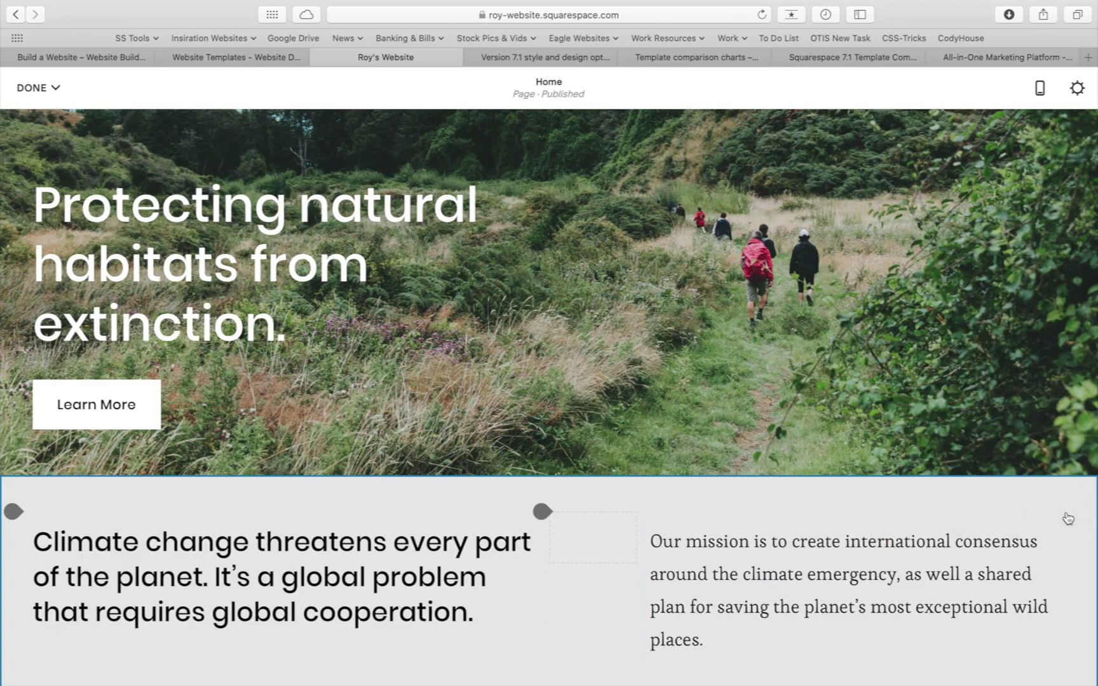
click(1066, 510)
click(631, 430)
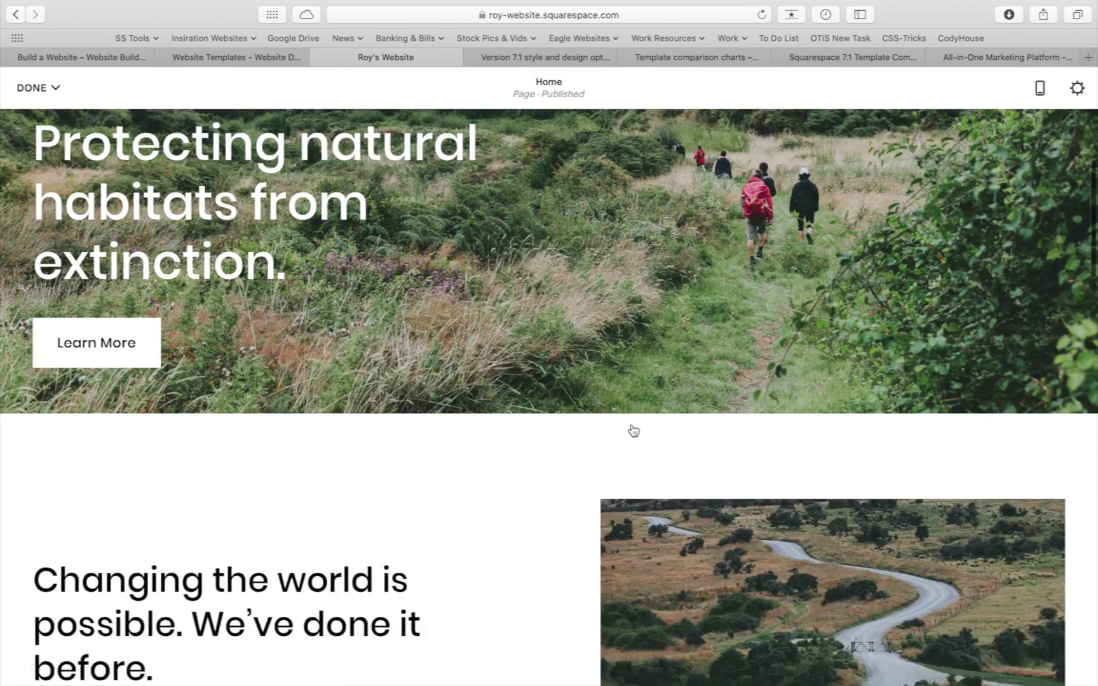
scroll(633, 431, down, 1)
click(1065, 421)
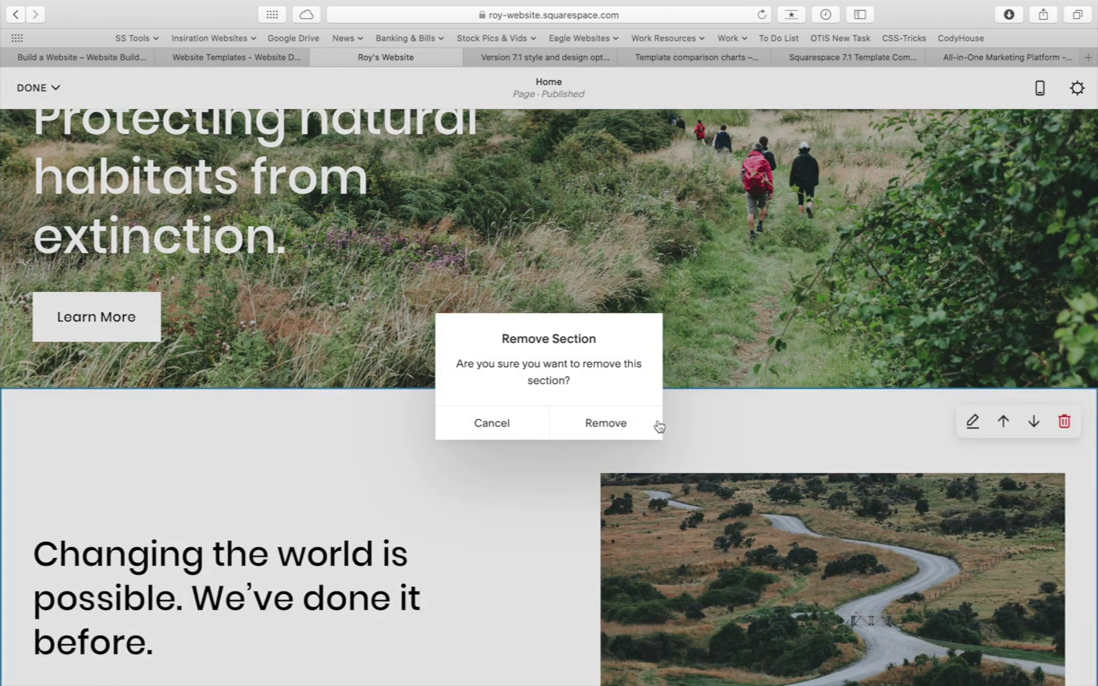
click(659, 426)
click(1064, 422)
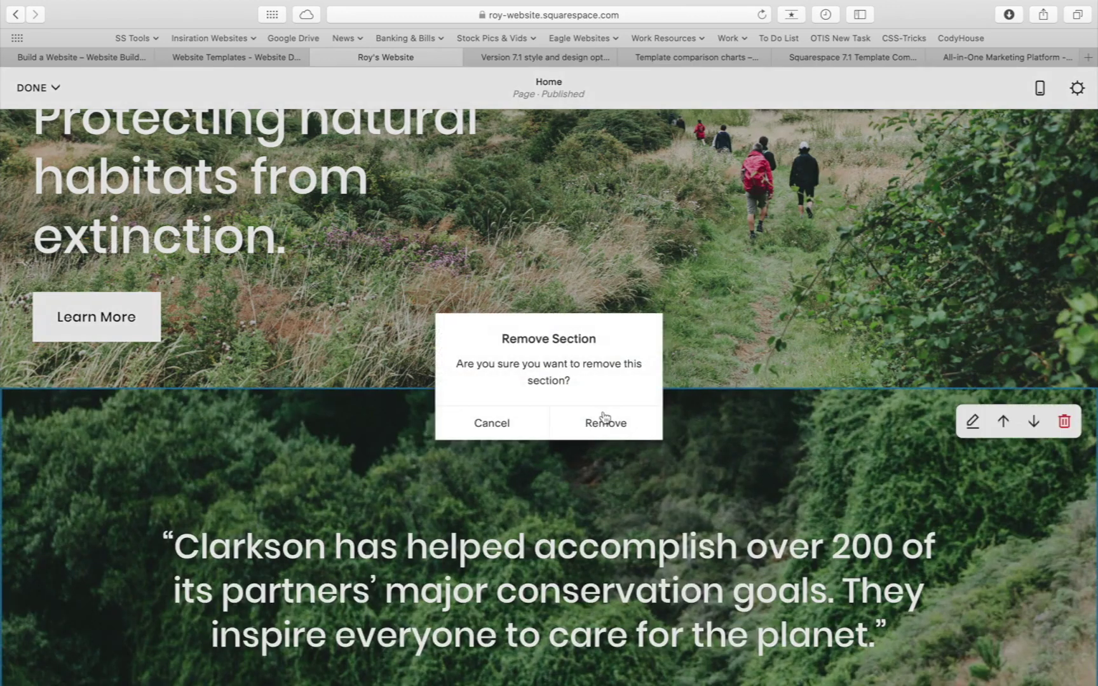
click(604, 417)
click(1064, 421)
click(597, 422)
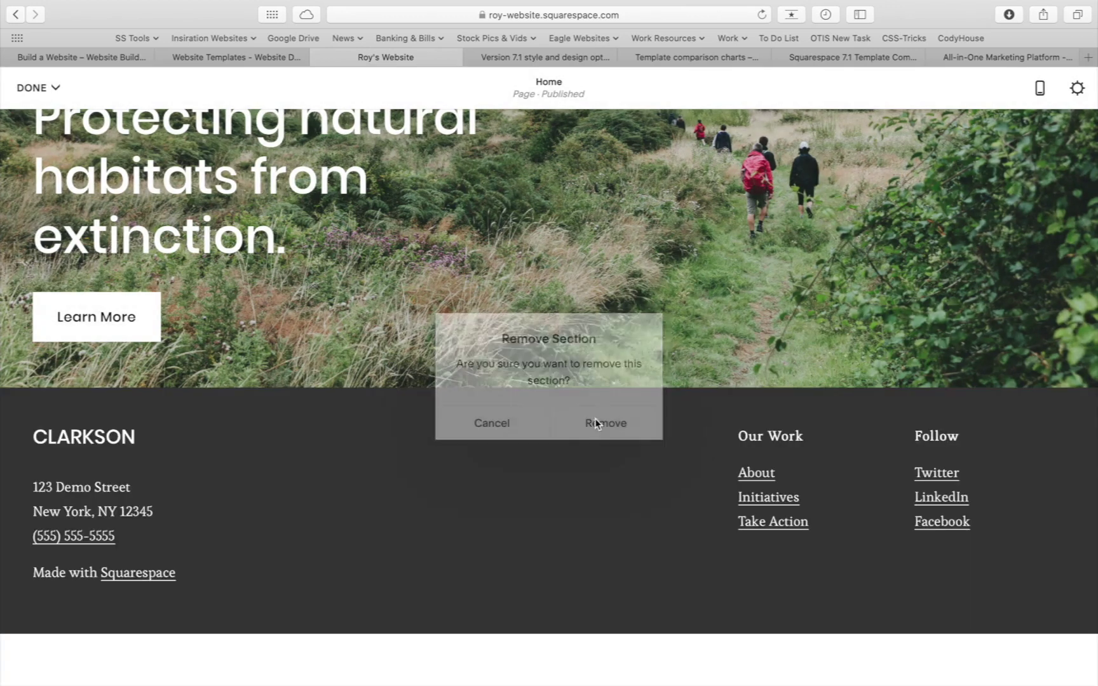
Set the section height of the Home page's banner to L
scroll(610, 339, up, 5)
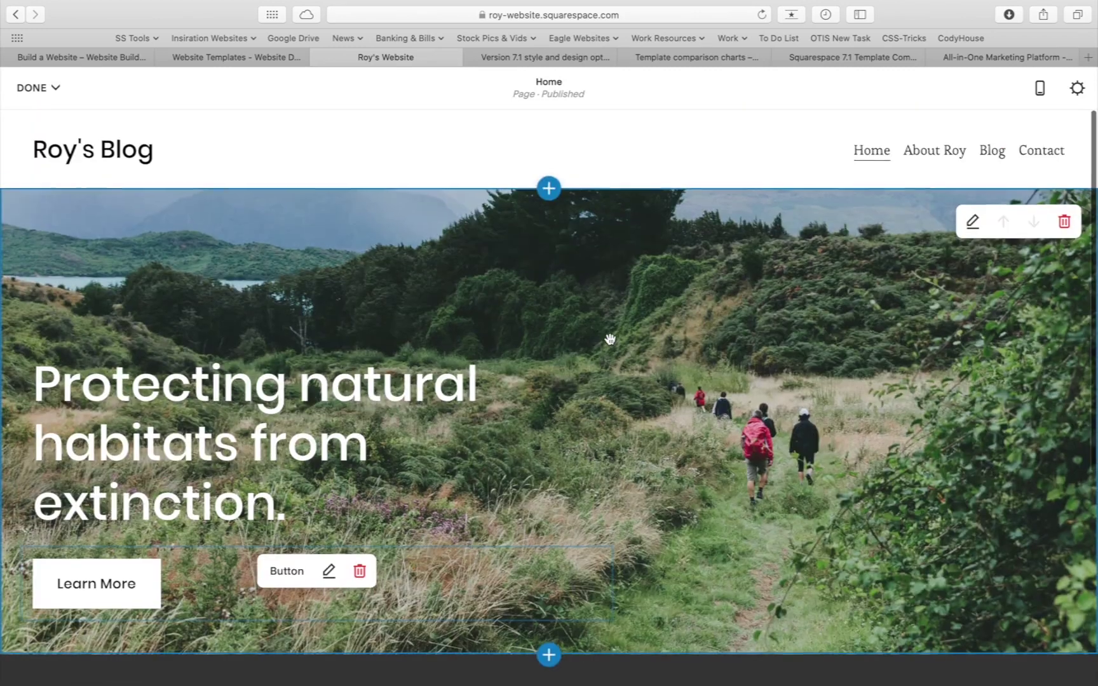
scroll(610, 339, down, 2)
scroll(610, 339, up, 2)
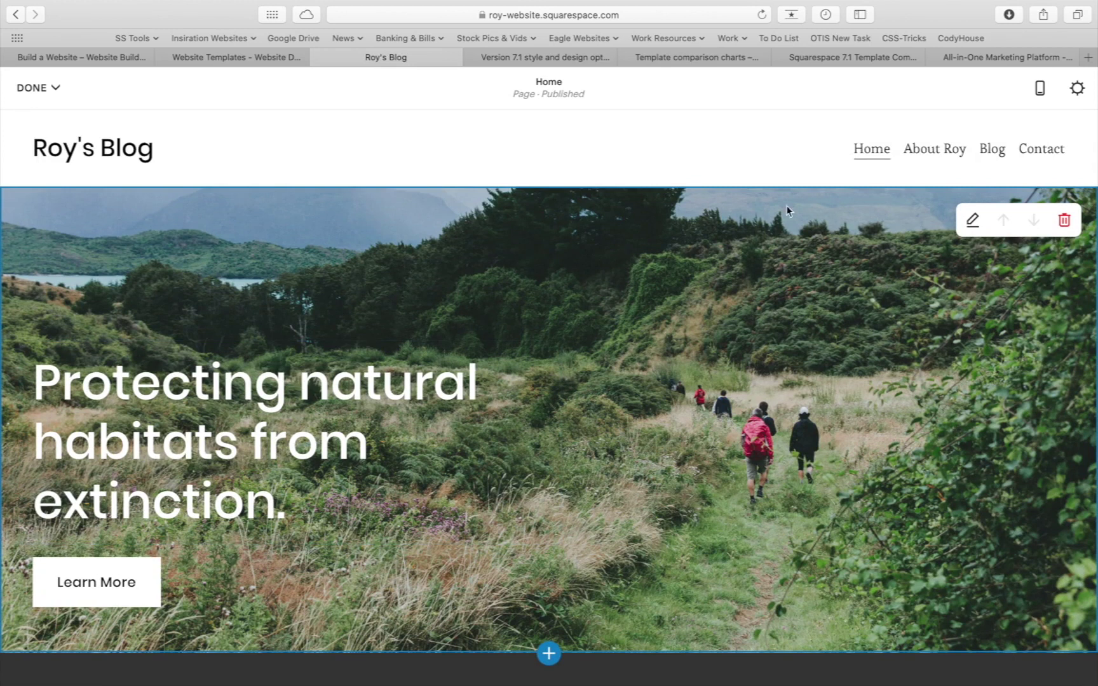
click(973, 221)
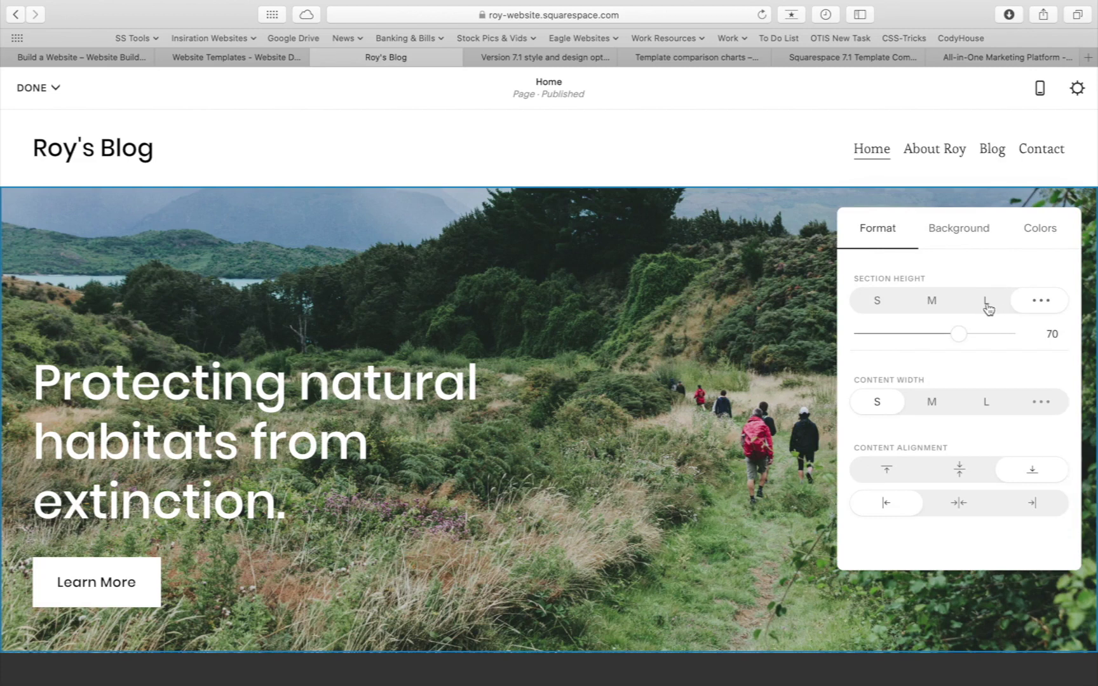
click(987, 308)
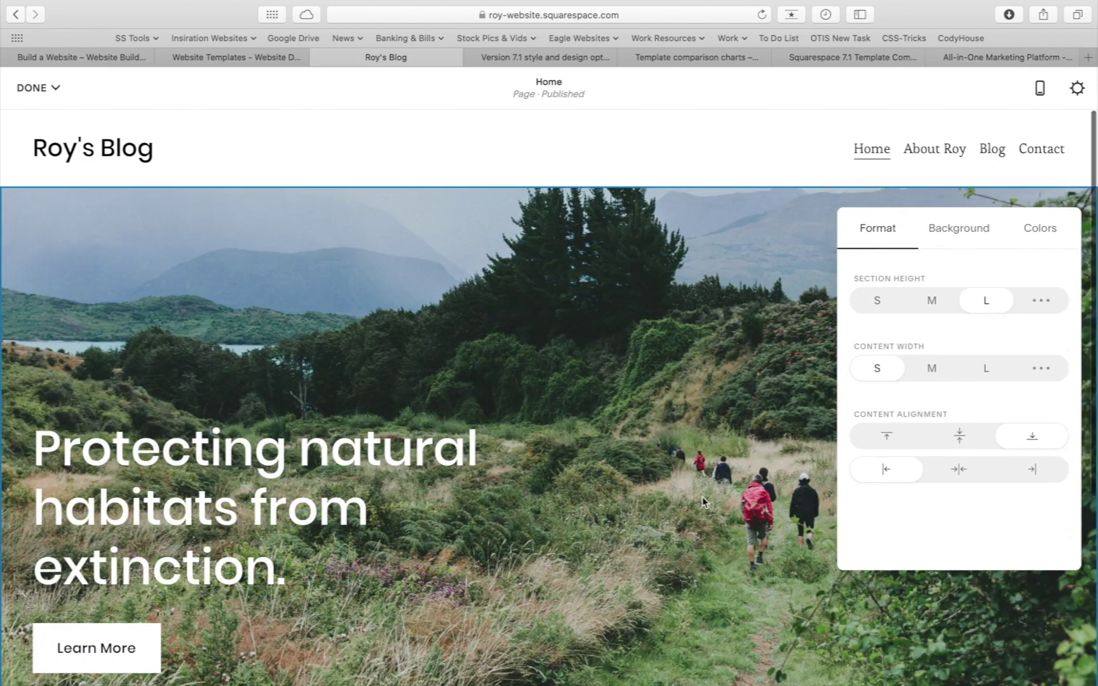
scroll(703, 502, down, 3)
scroll(704, 502, up, 3)
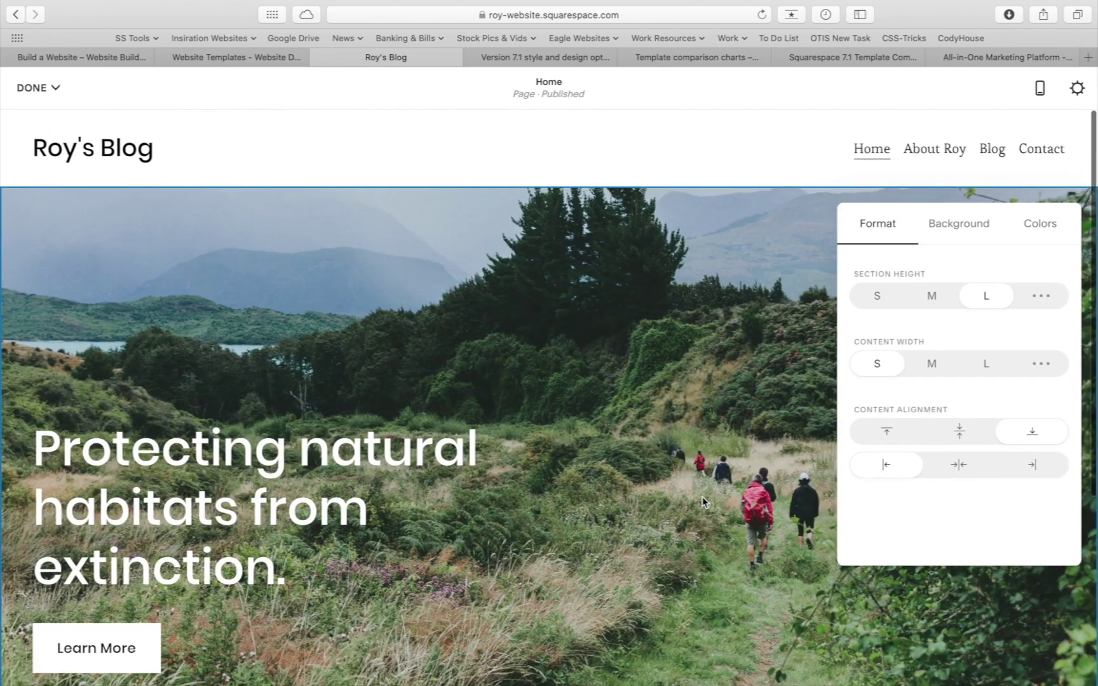
Try the M and L content widths on the banner section and return to S
click(928, 364)
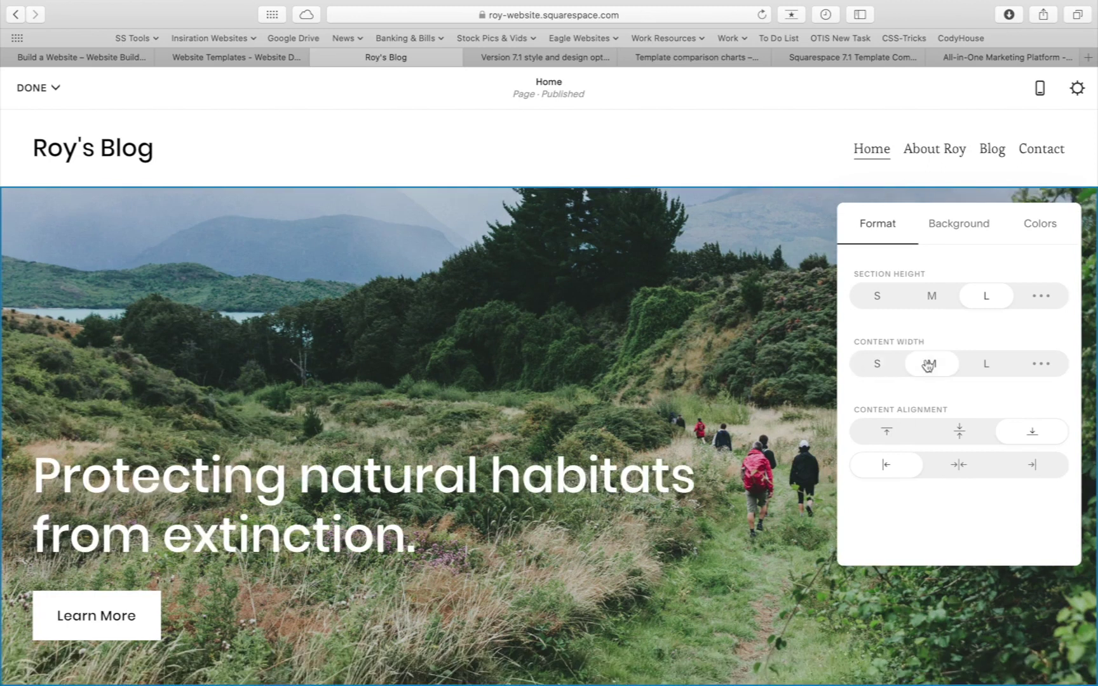
click(977, 366)
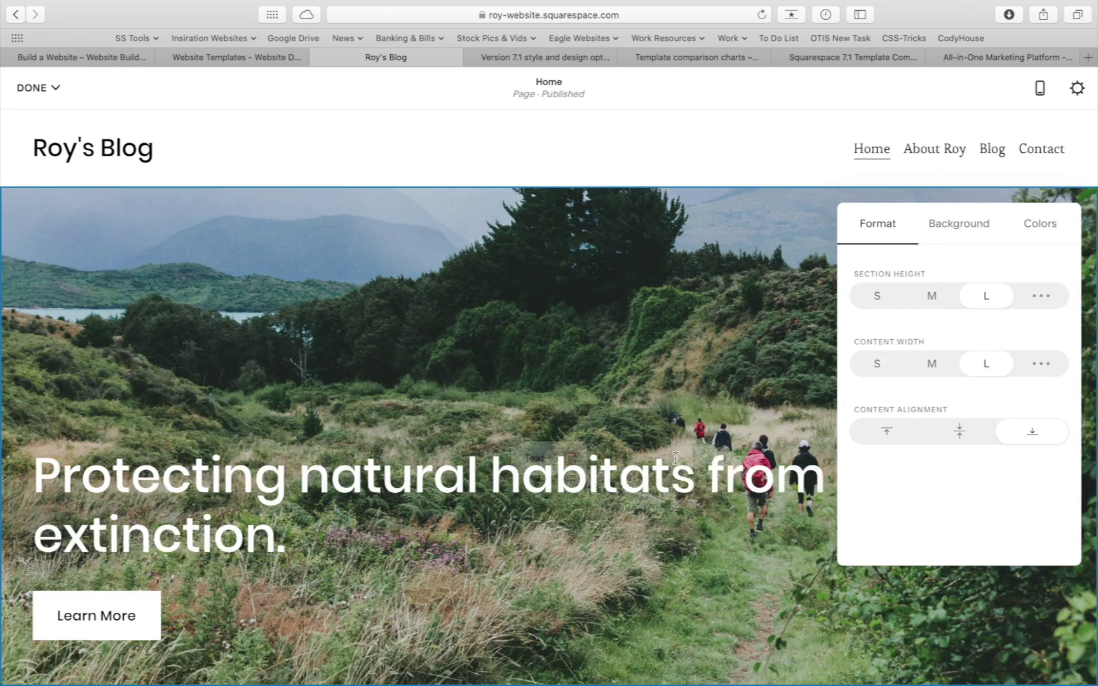
click(885, 365)
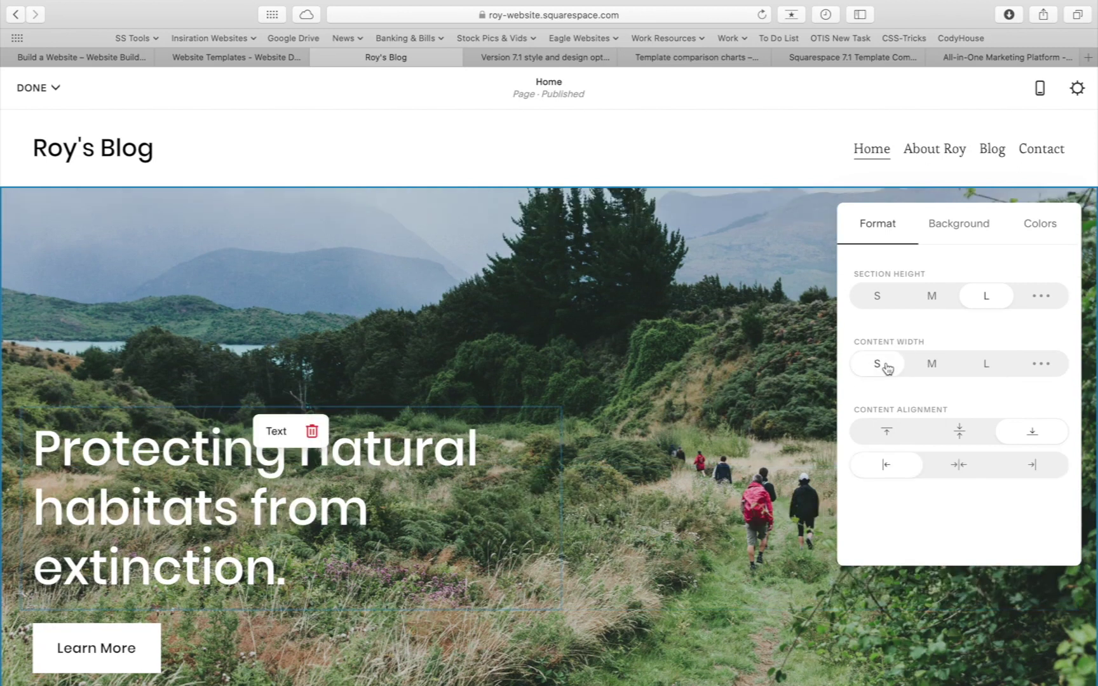
Try middle and top vertical content alignment on the banner section and return to bottom alignment
click(959, 434)
click(890, 431)
click(932, 432)
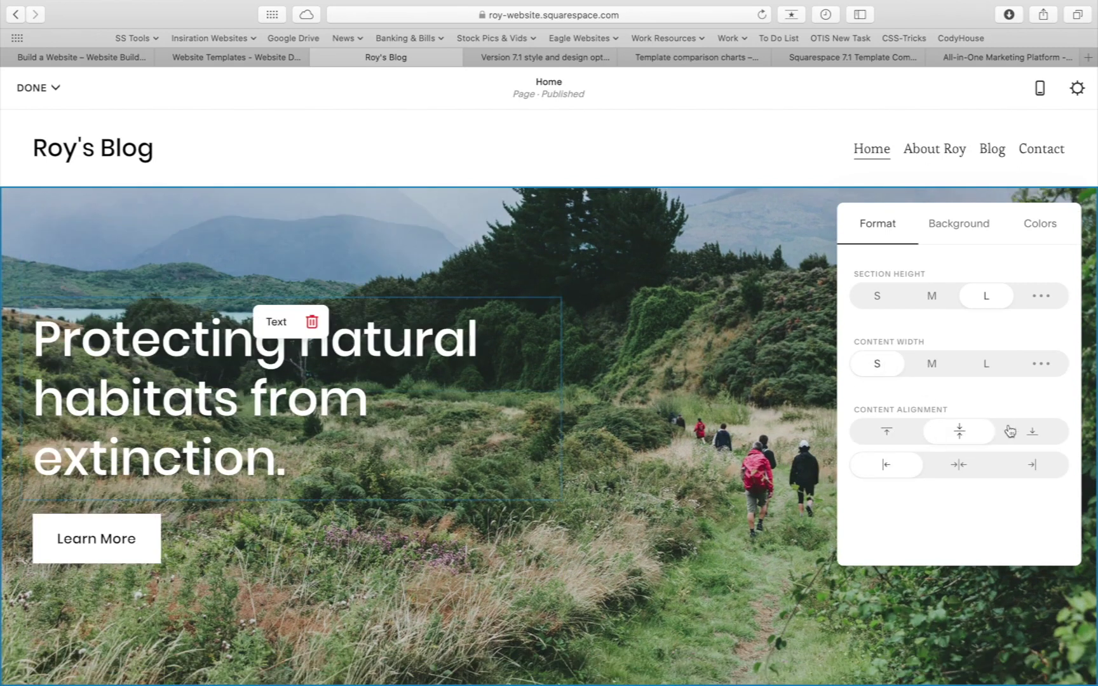
click(1027, 432)
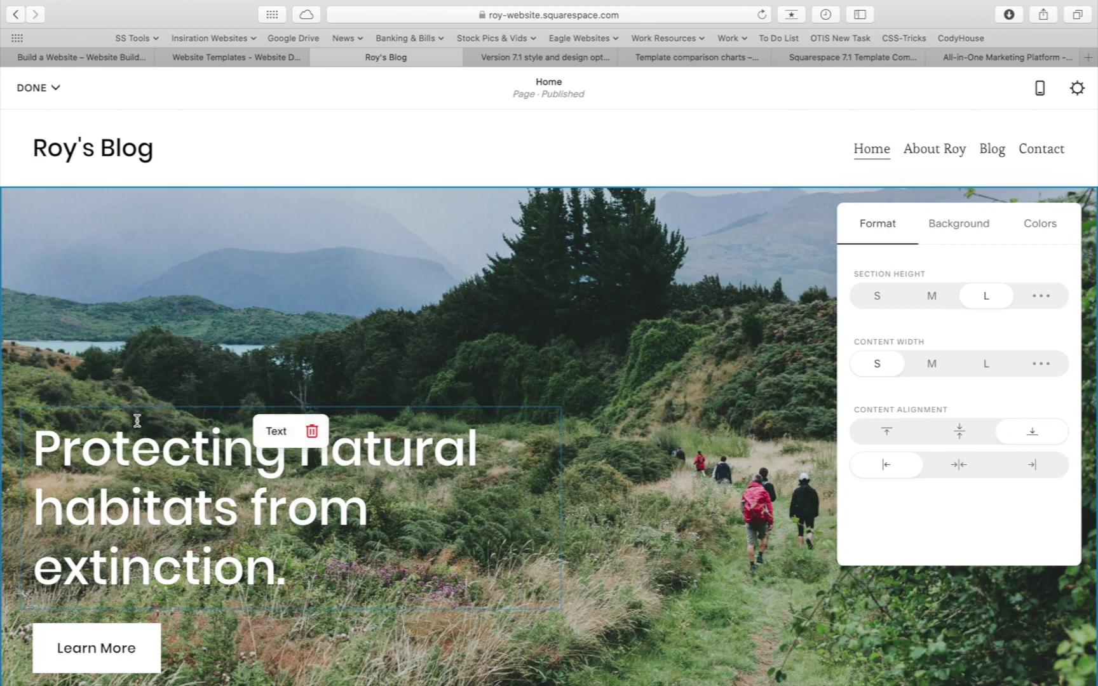
Review the banner section's image and video background options and its available color themes
click(964, 236)
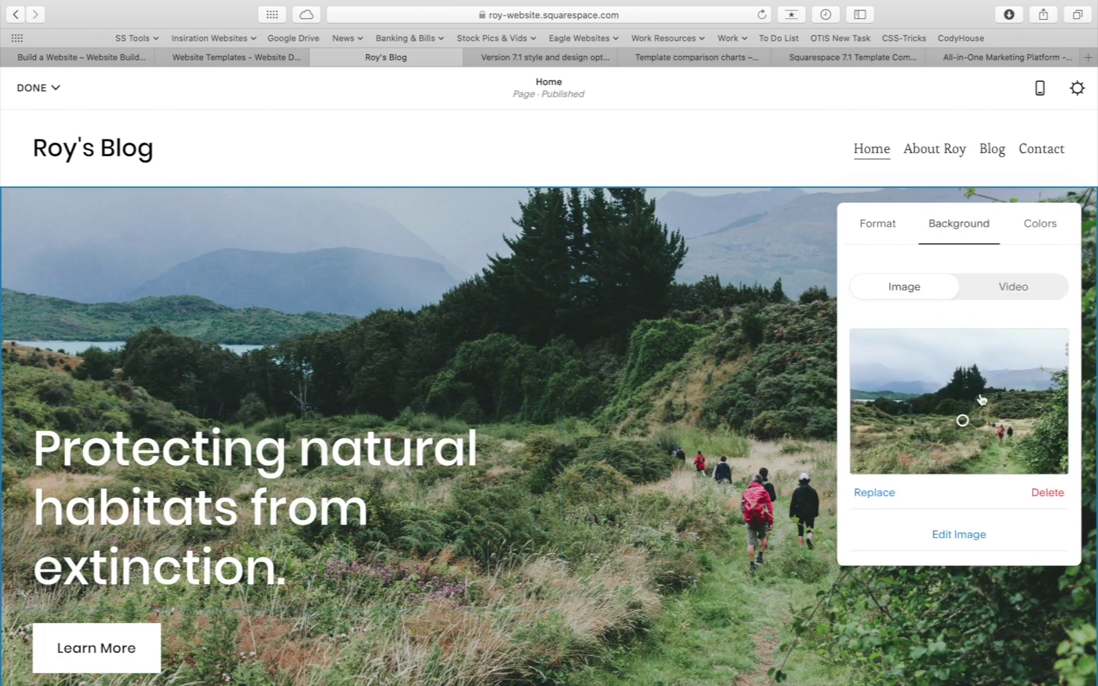
click(1013, 288)
click(882, 287)
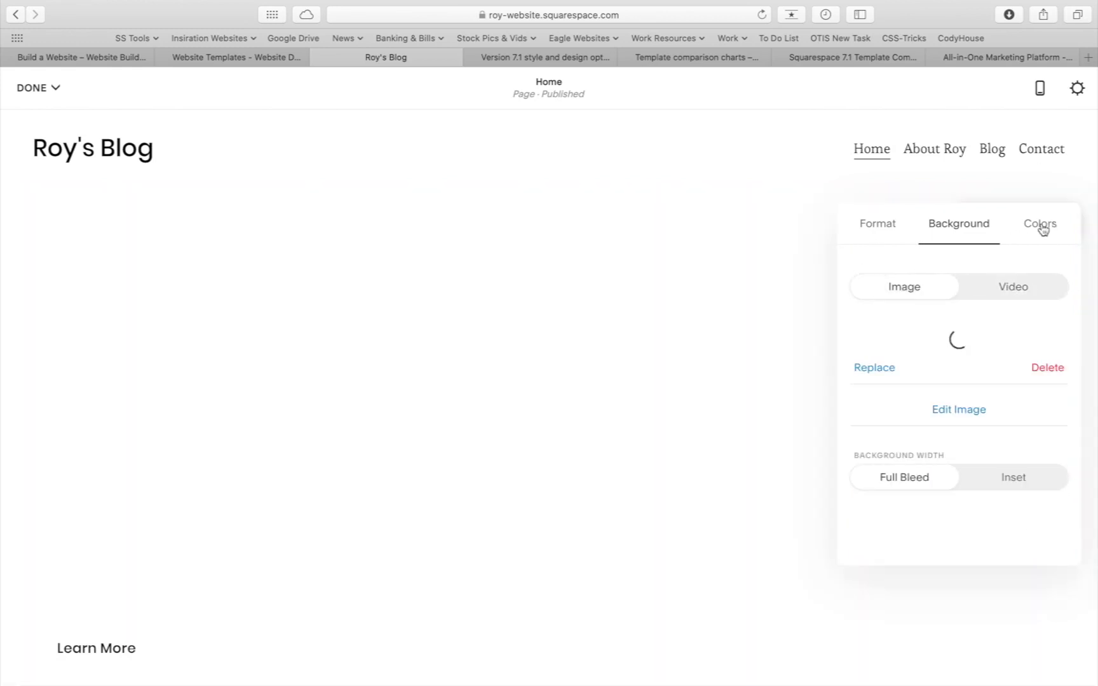
click(1042, 223)
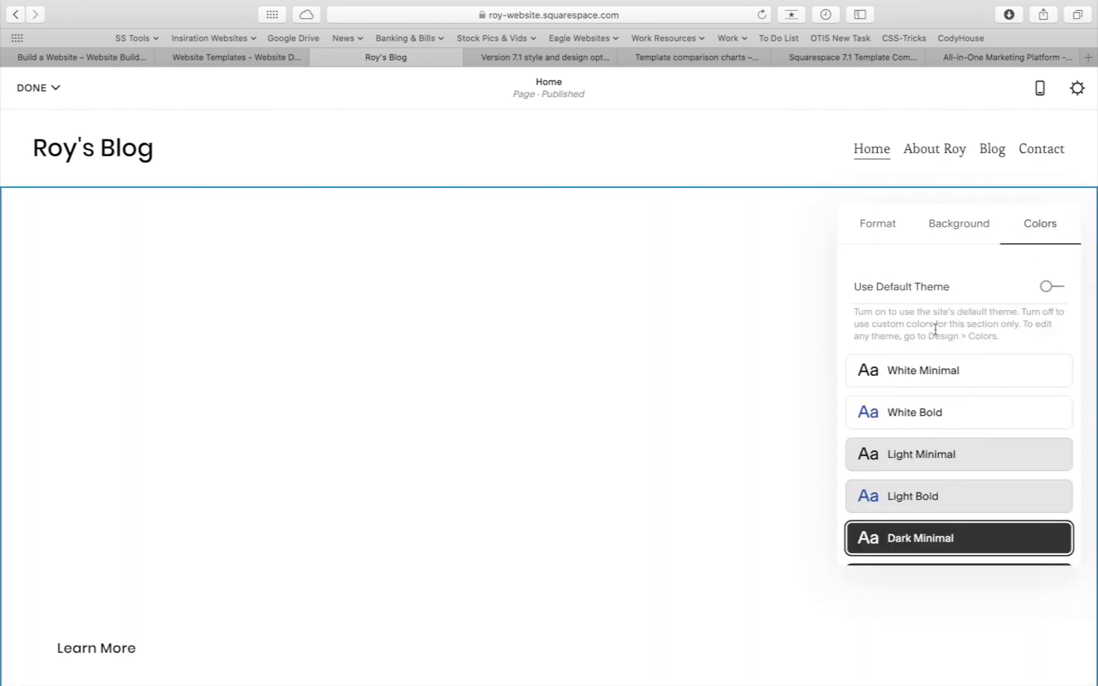
Try the White Minimal color theme on the Home page's banner section and look through the other available themes
click(882, 231)
click(1042, 223)
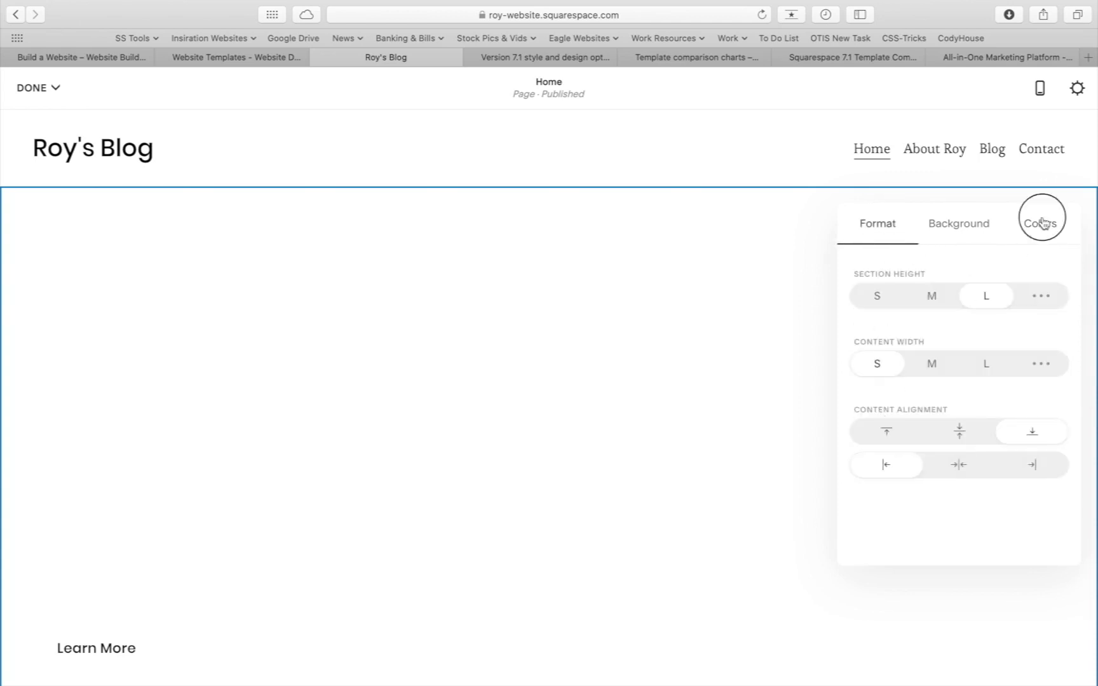
click(912, 379)
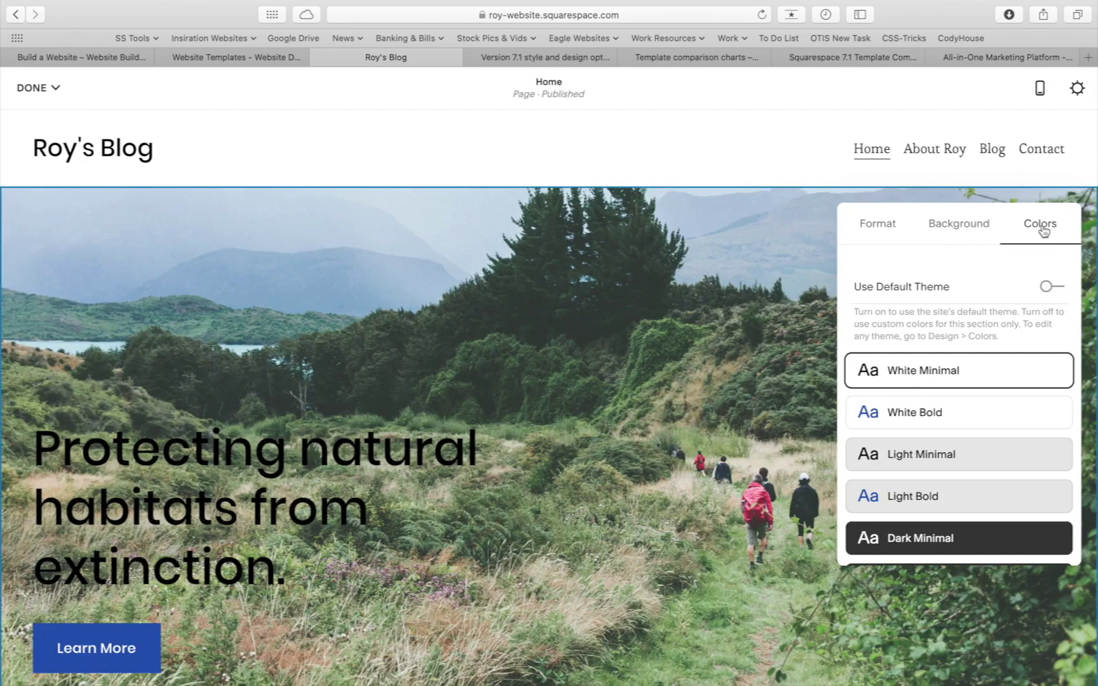
scroll(939, 324, down, 5)
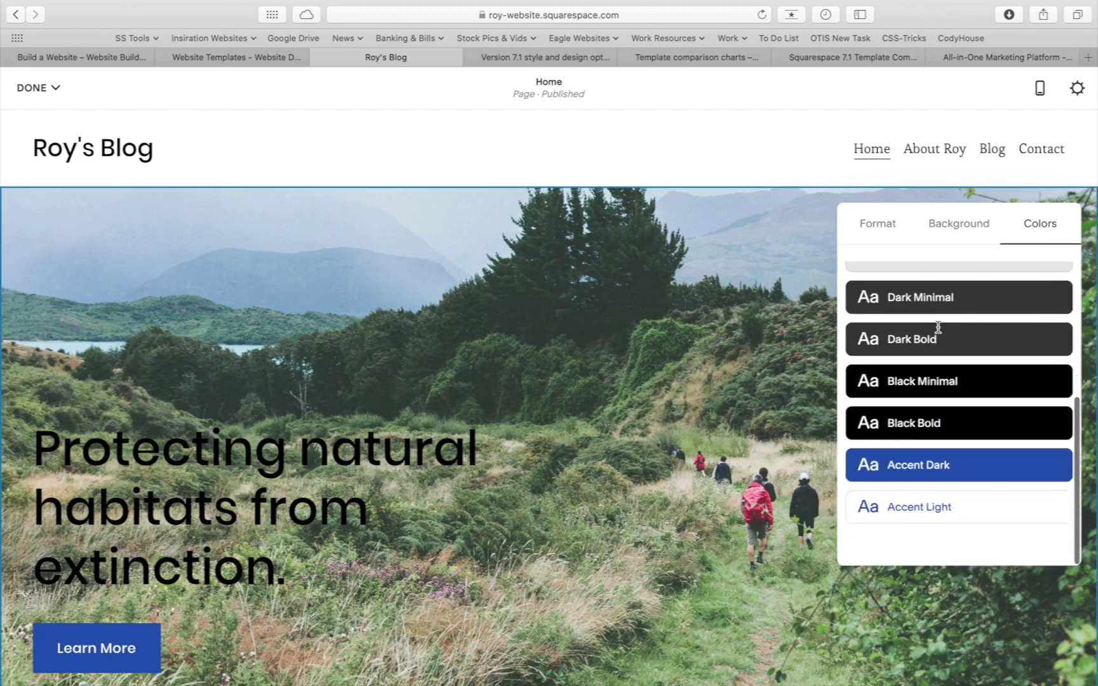
scroll(939, 330, up, 3)
scroll(938, 327, down, 1)
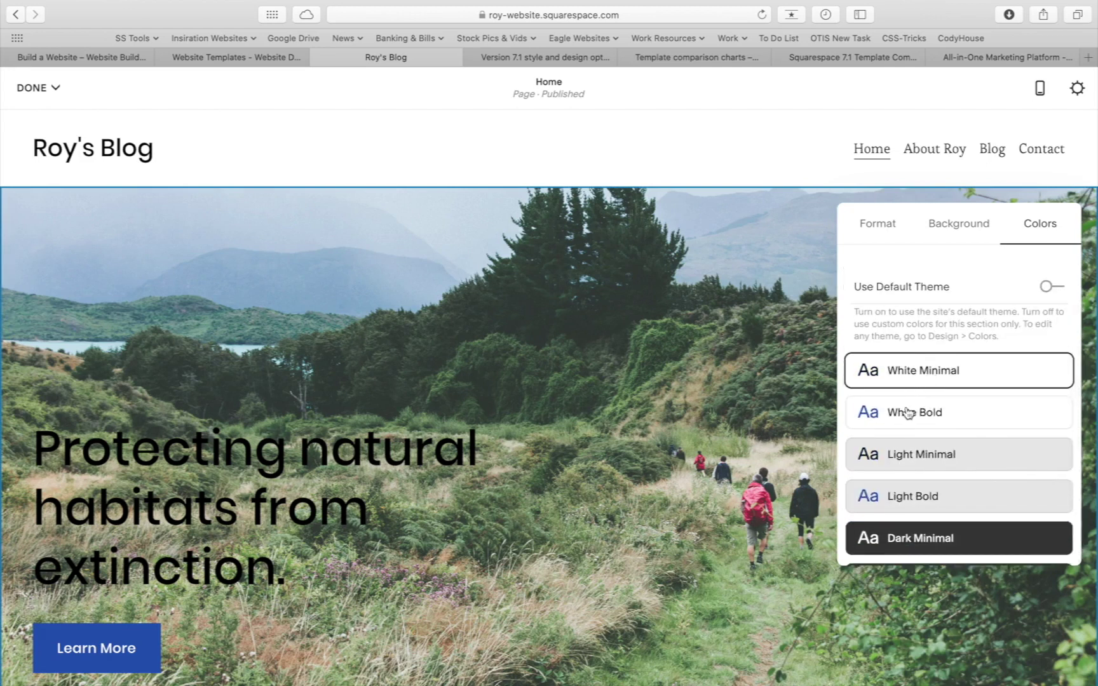
Try the White Bold, Light Minimal, Light Bold and Dark Minimal color themes on the banner section
click(908, 413)
scroll(909, 413, down, 3)
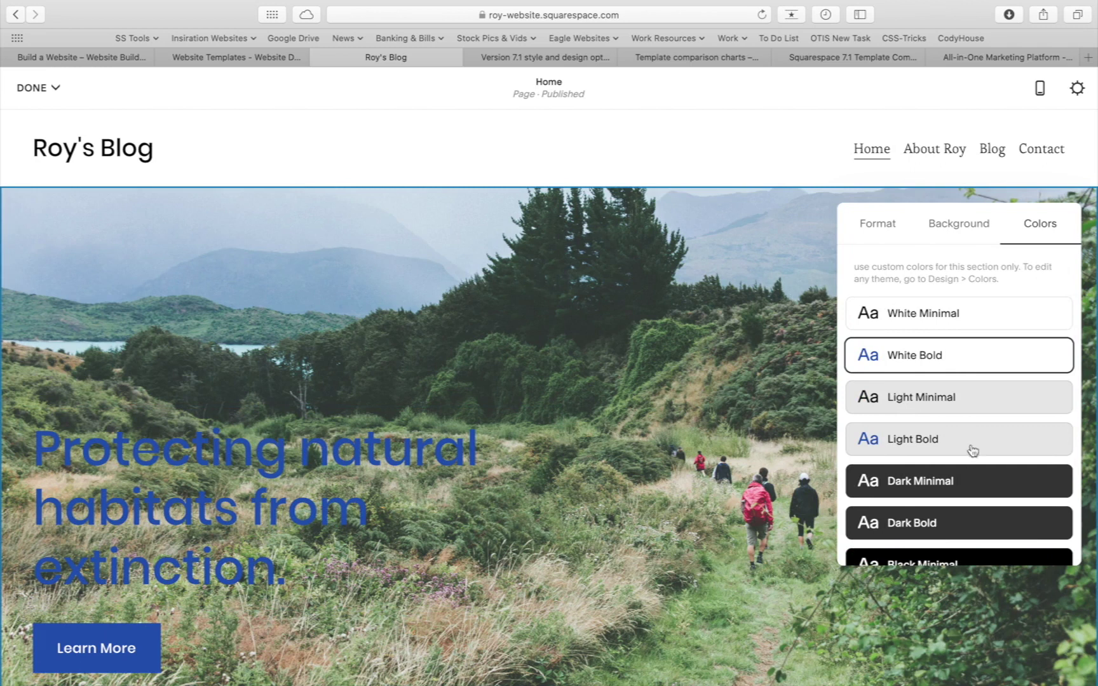
click(930, 400)
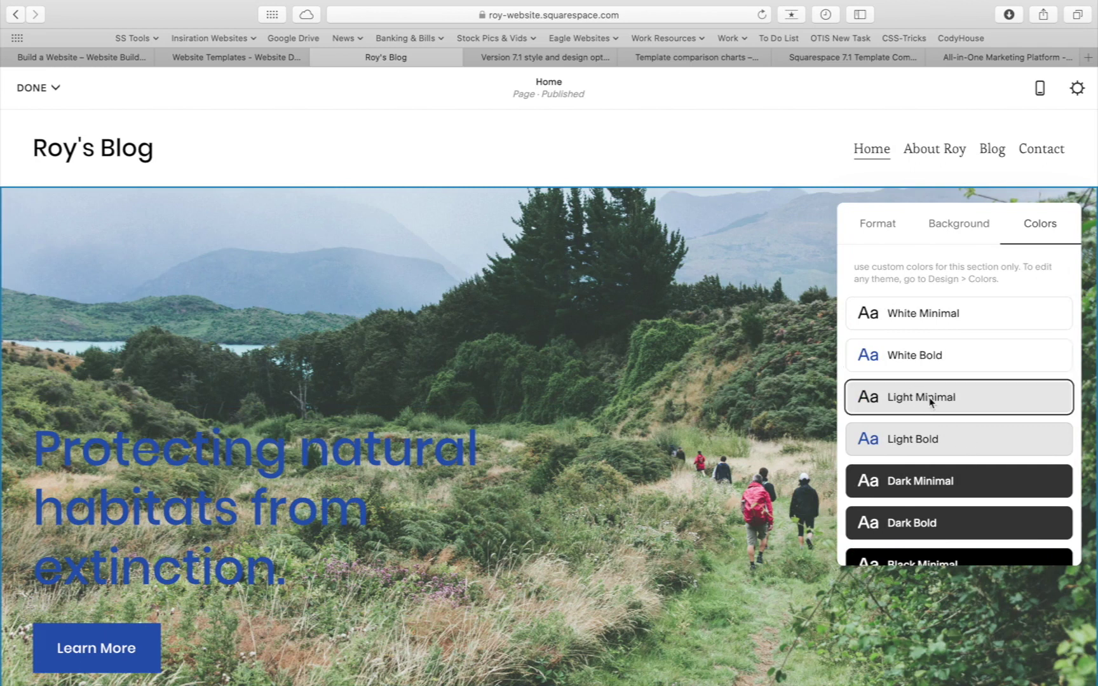
click(909, 442)
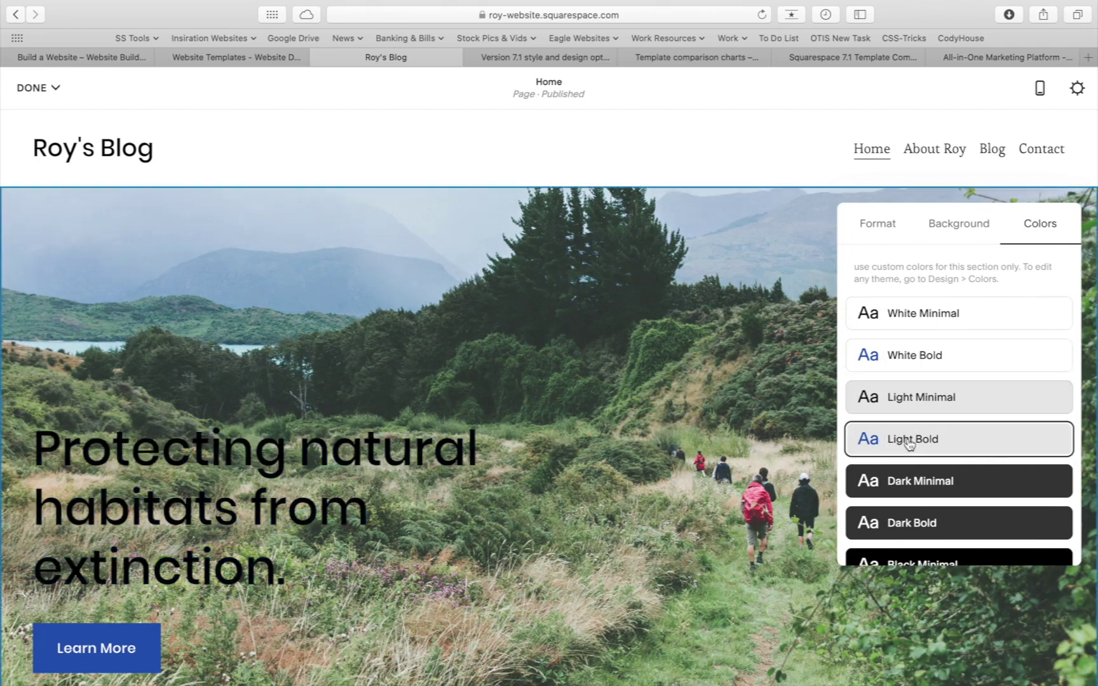
scroll(910, 442, down, 2)
click(914, 441)
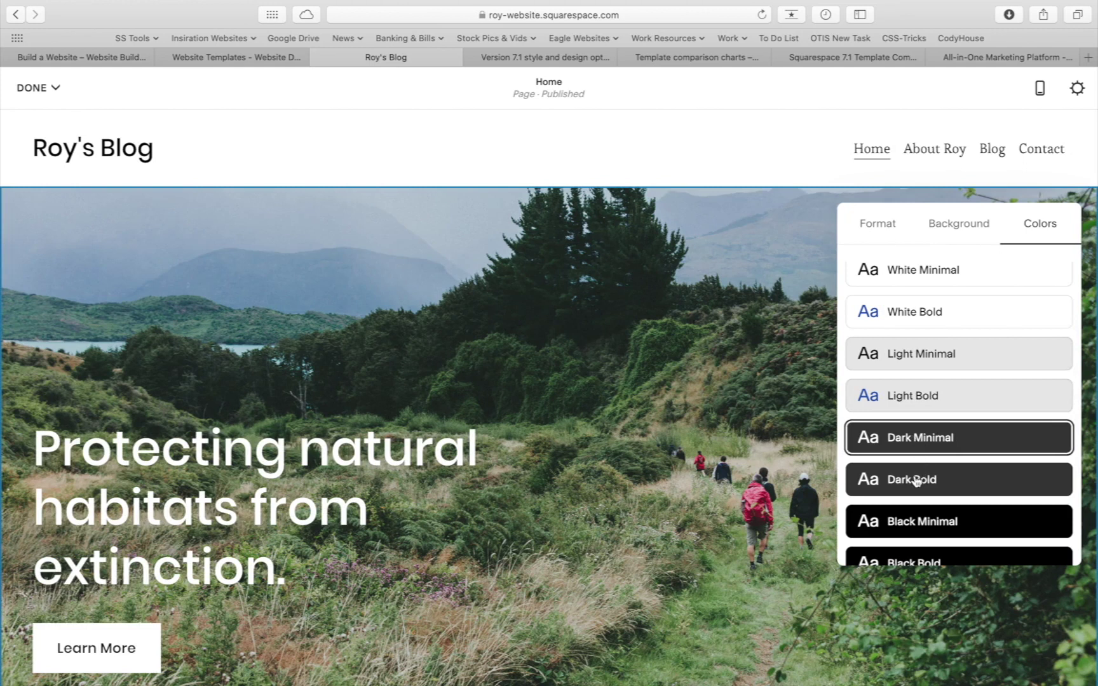
Try the Dark Bold color theme on the banner section, settle on Black Minimal and close the section settings
scroll(915, 481, down, 3)
click(951, 407)
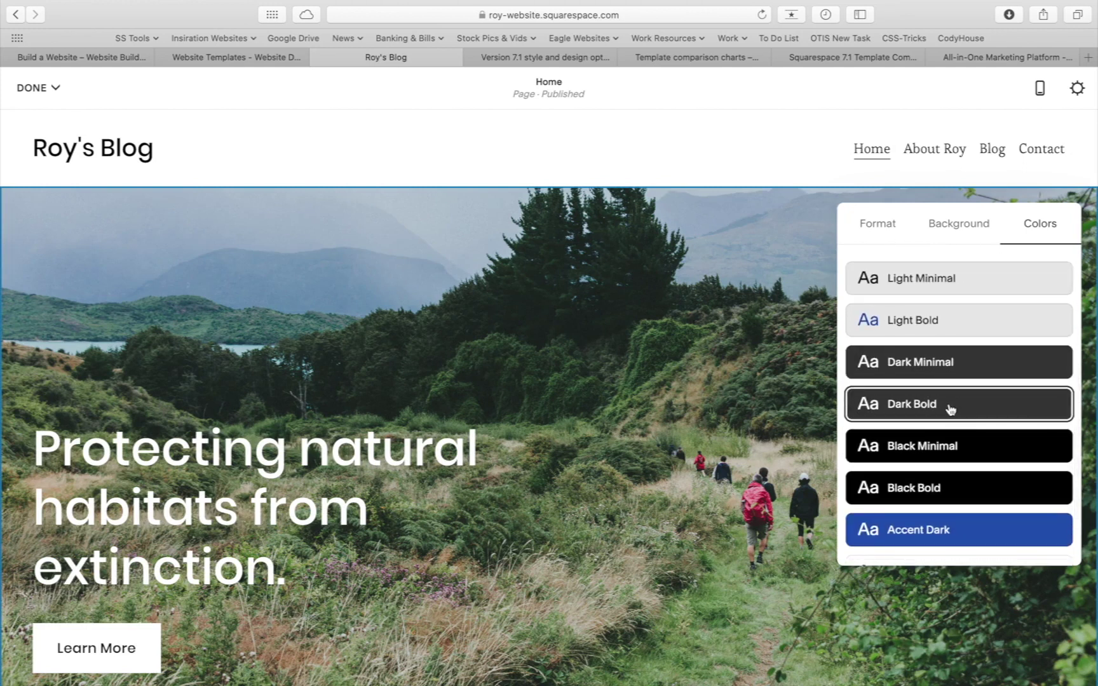
click(934, 452)
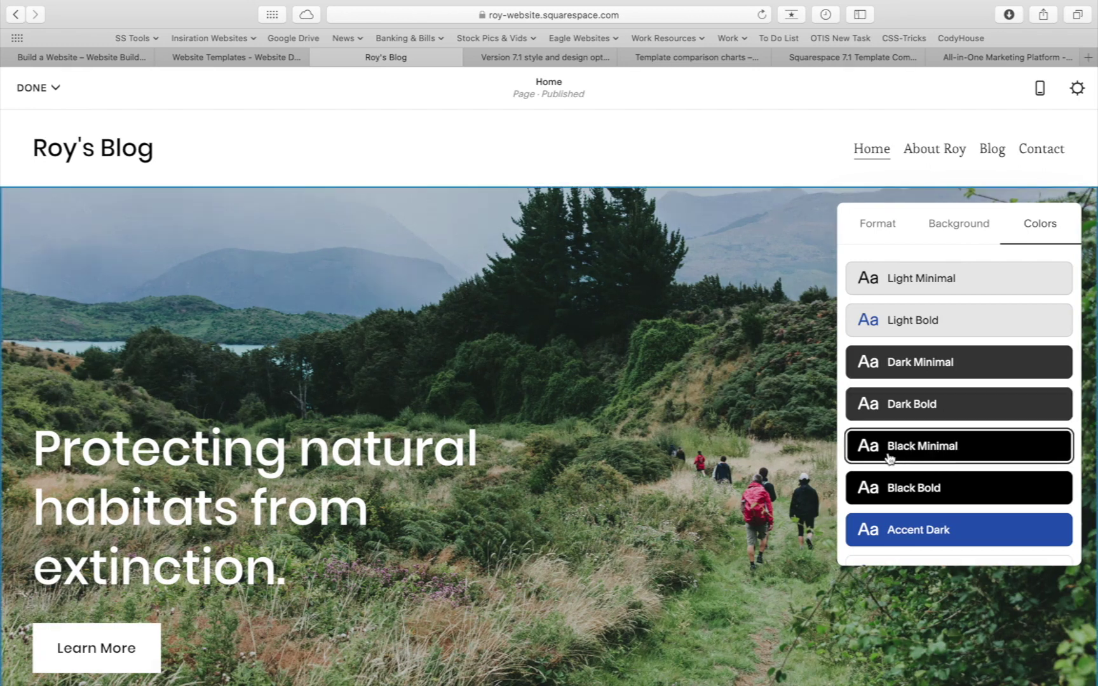
click(689, 431)
Open the section library below the banner and examine the available section categories
scroll(689, 436, down, 5)
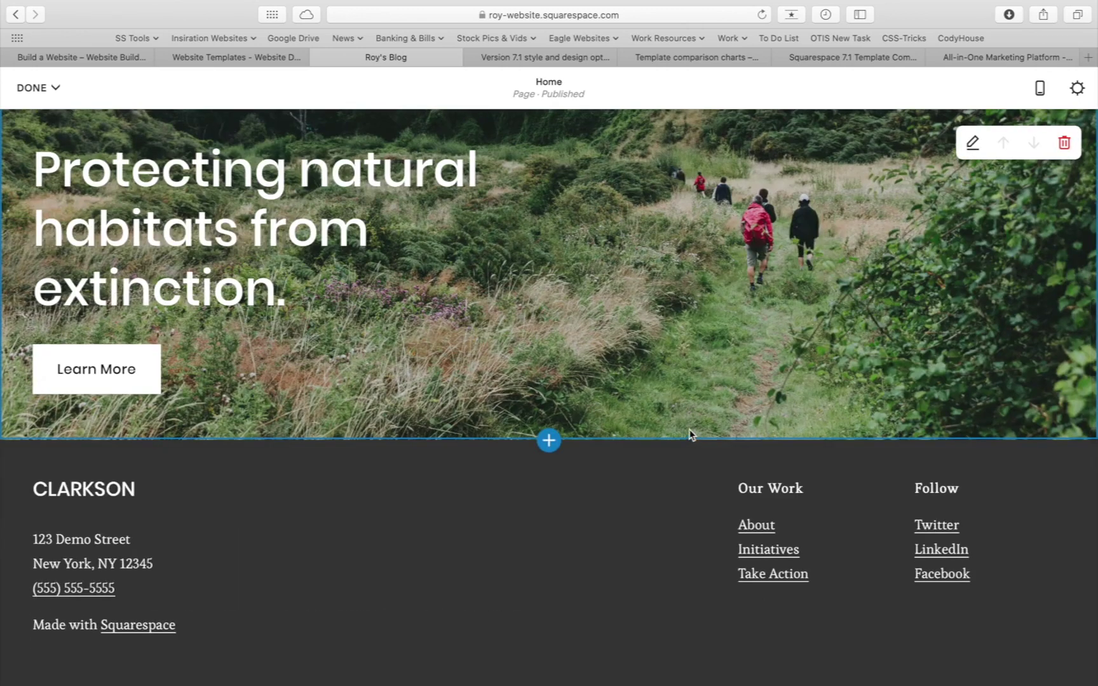
scroll(531, 313, up, 3)
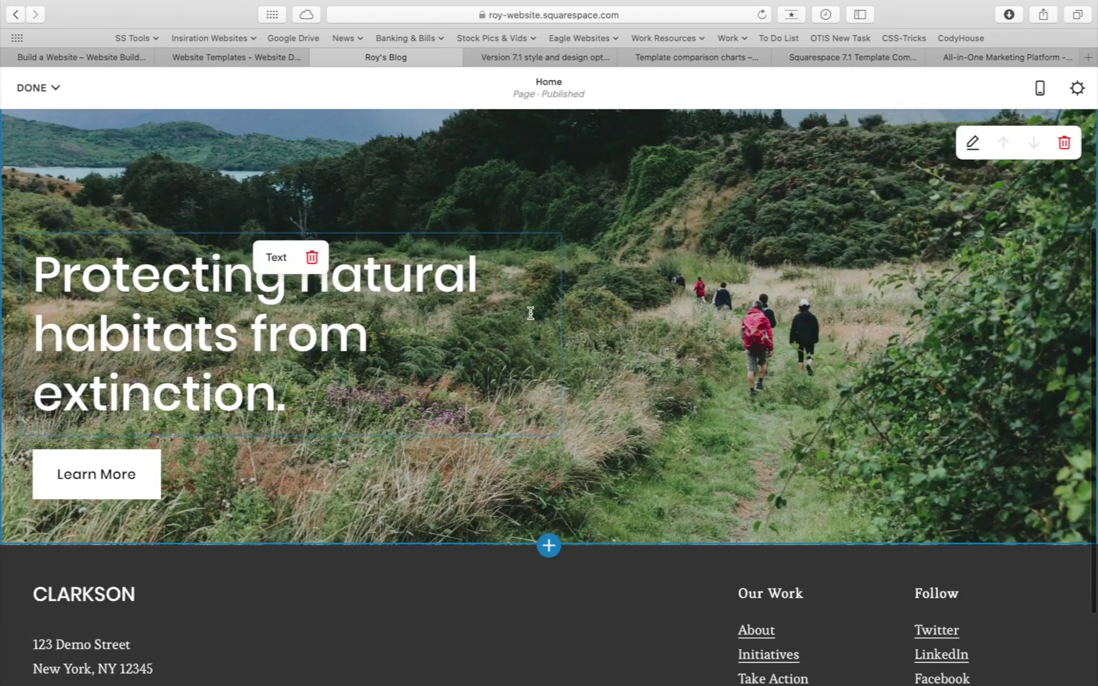
scroll(530, 313, up, 2)
scroll(531, 312, down, 4)
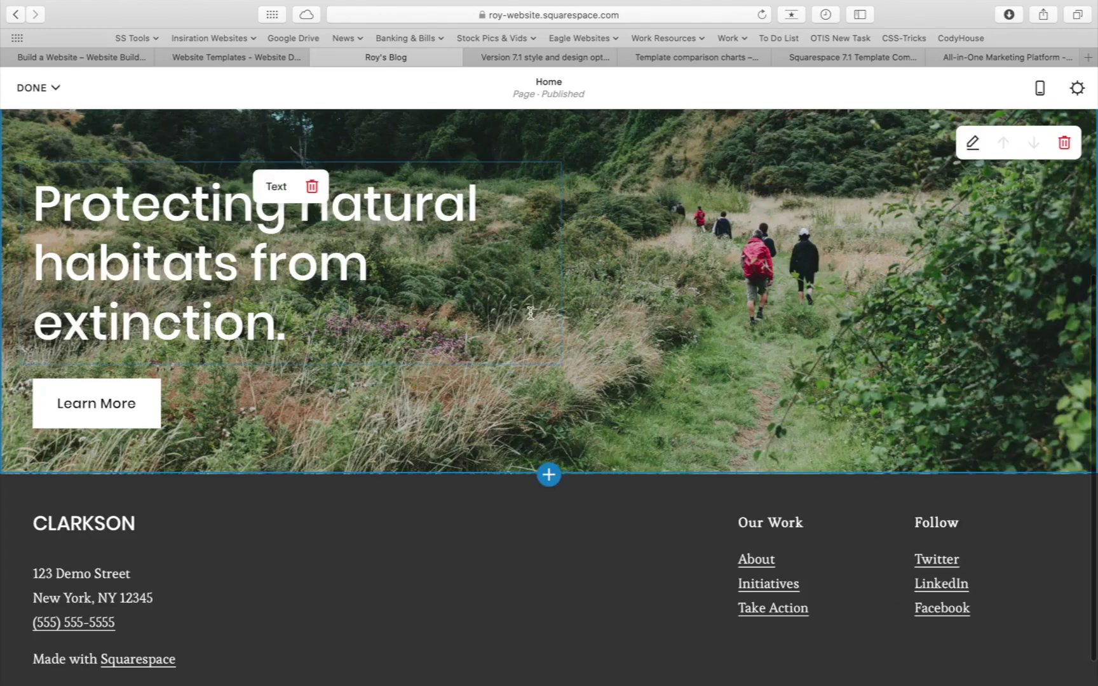
click(549, 475)
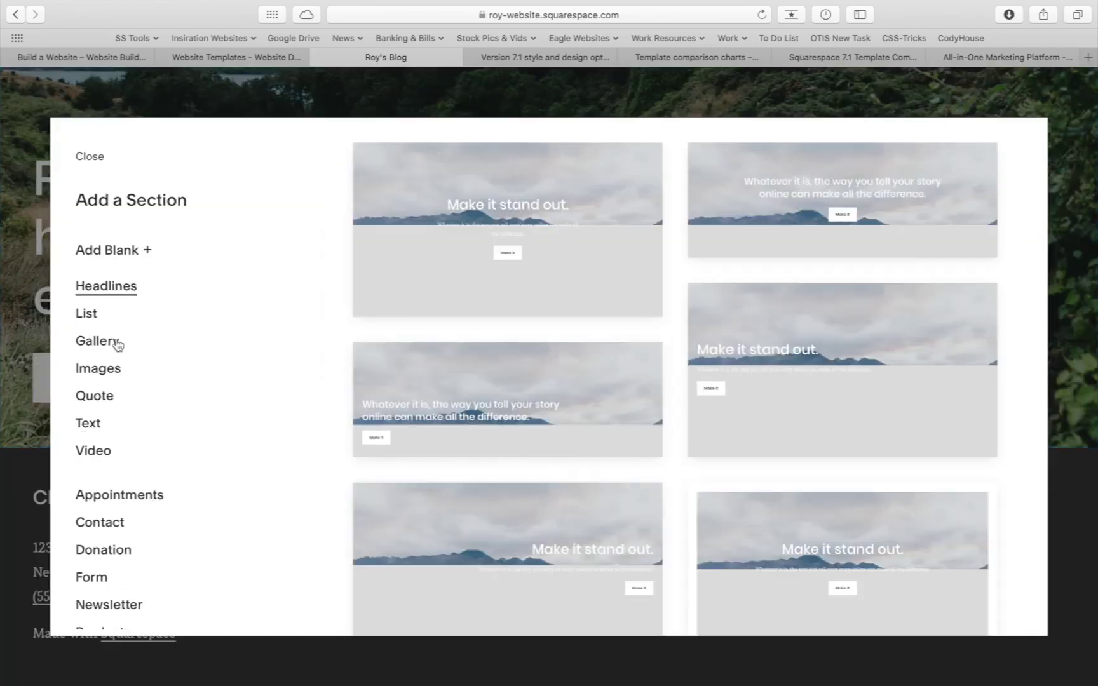
scroll(108, 423, down, 4)
scroll(107, 423, down, 2)
scroll(105, 422, up, 6)
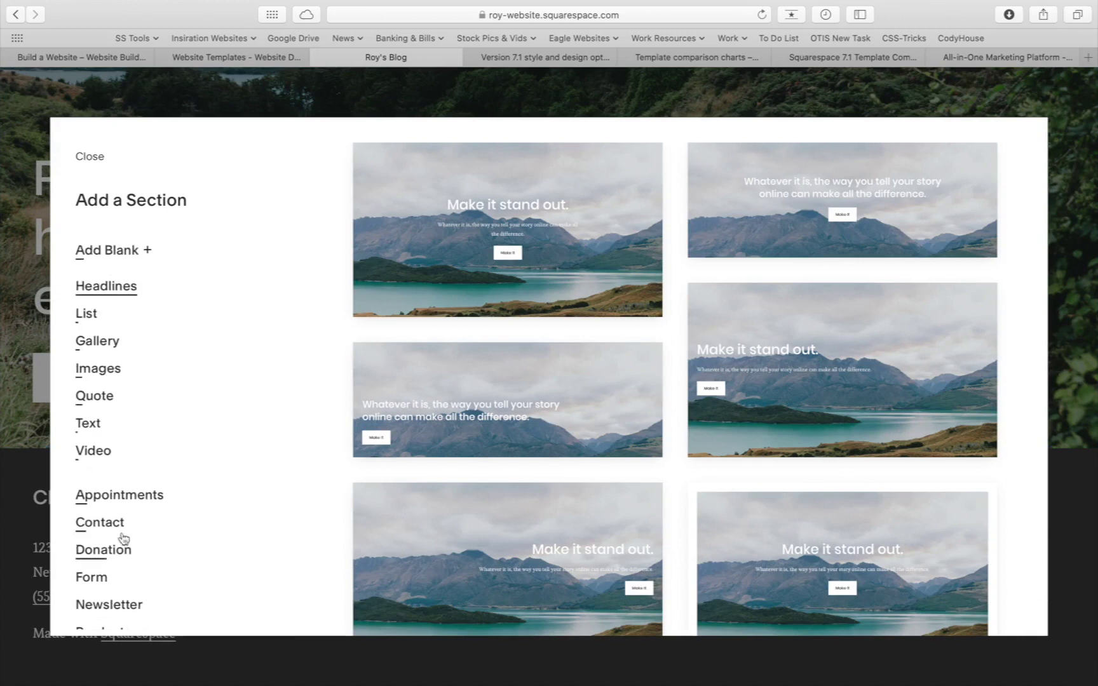
scroll(132, 385, down, 2)
scroll(132, 385, up, 3)
scroll(134, 386, down, 1)
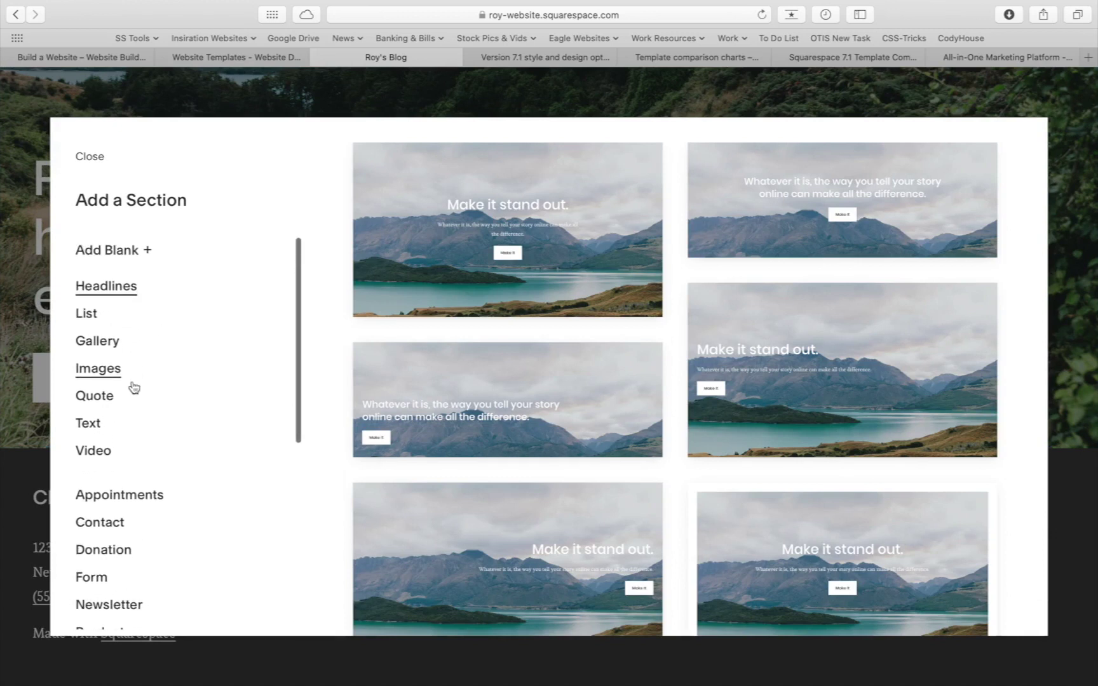
scroll(133, 387, down, 1)
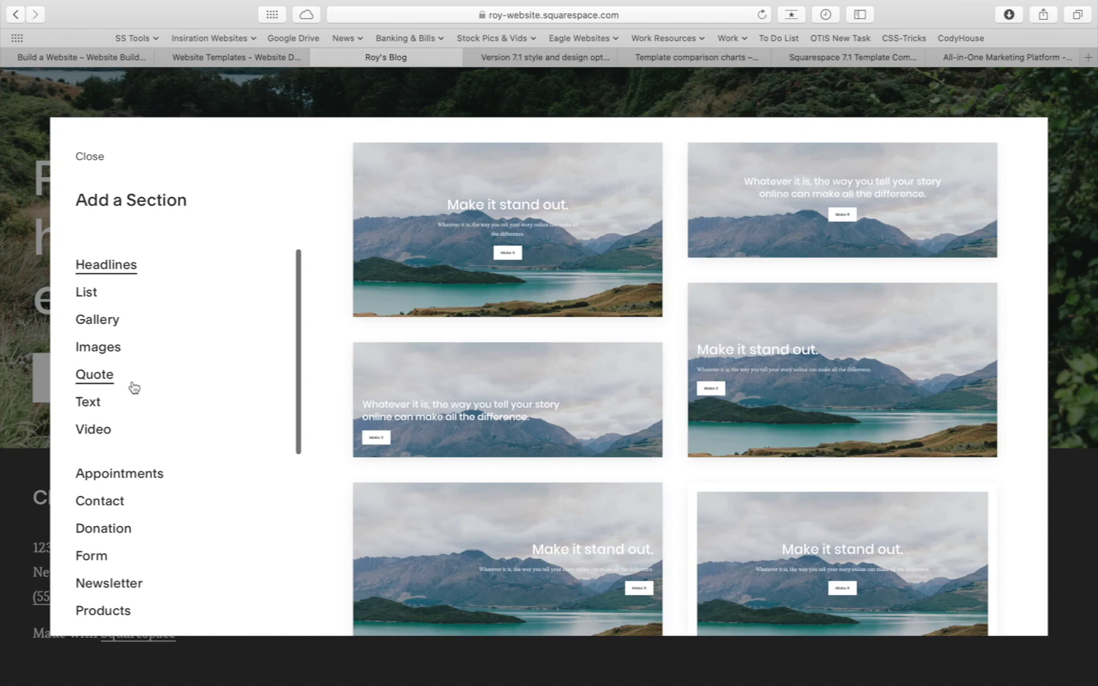
scroll(274, 392, up, 1)
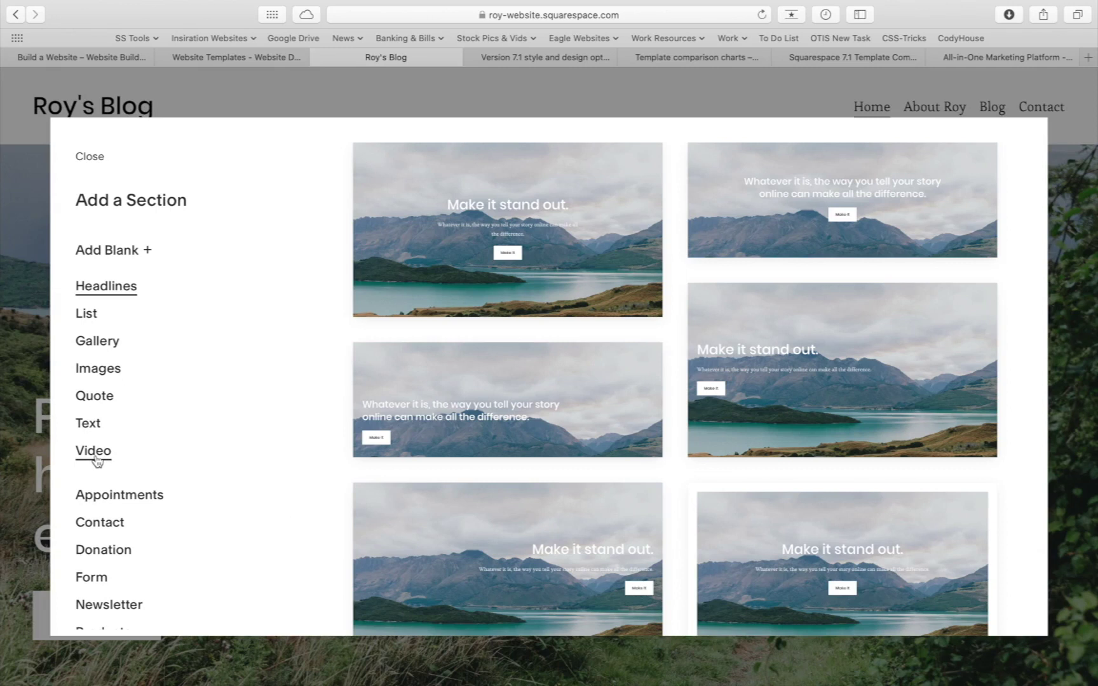
scroll(96, 458, down, 6)
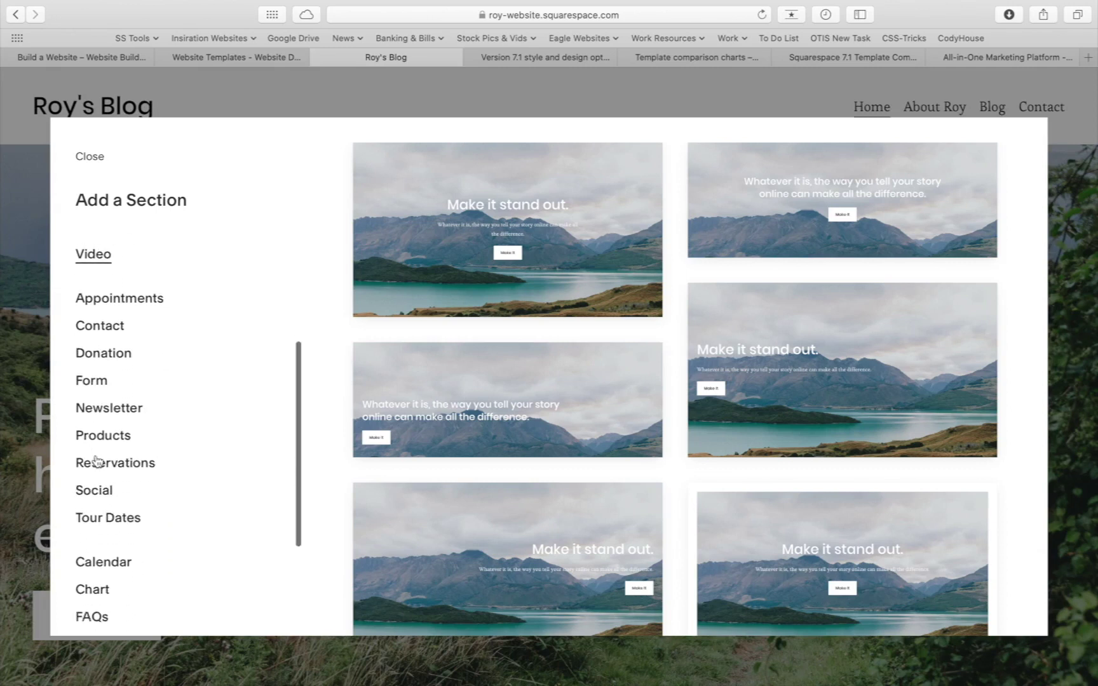
scroll(97, 462, up, 6)
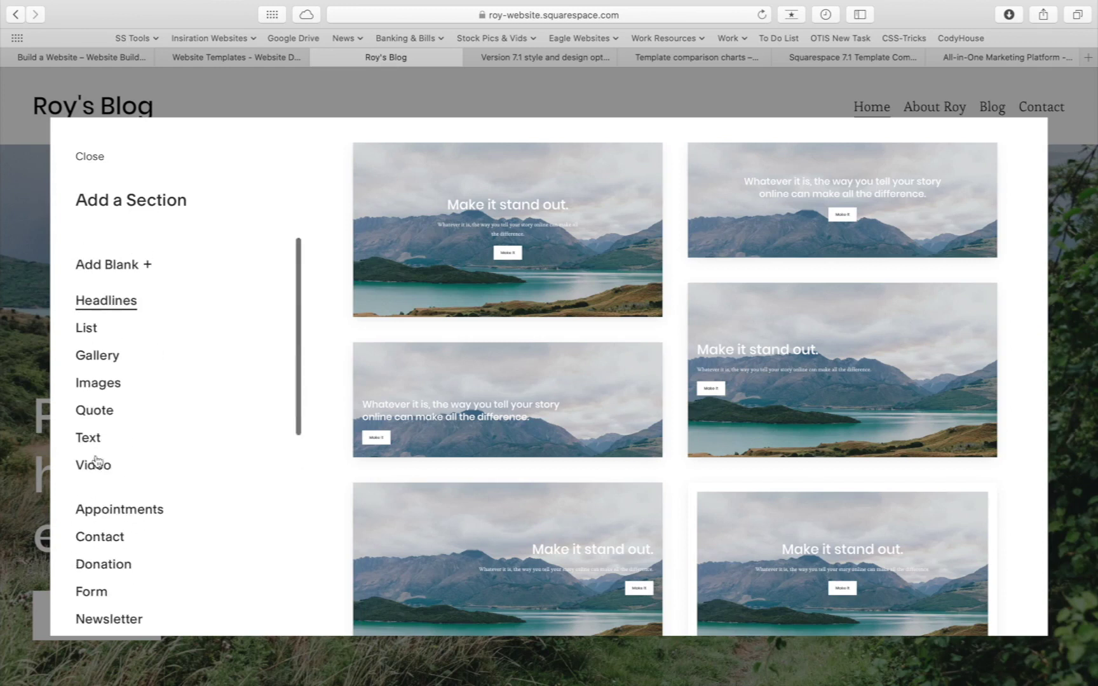
Add a blank section below the banner and insert a List summary block in it
click(115, 253)
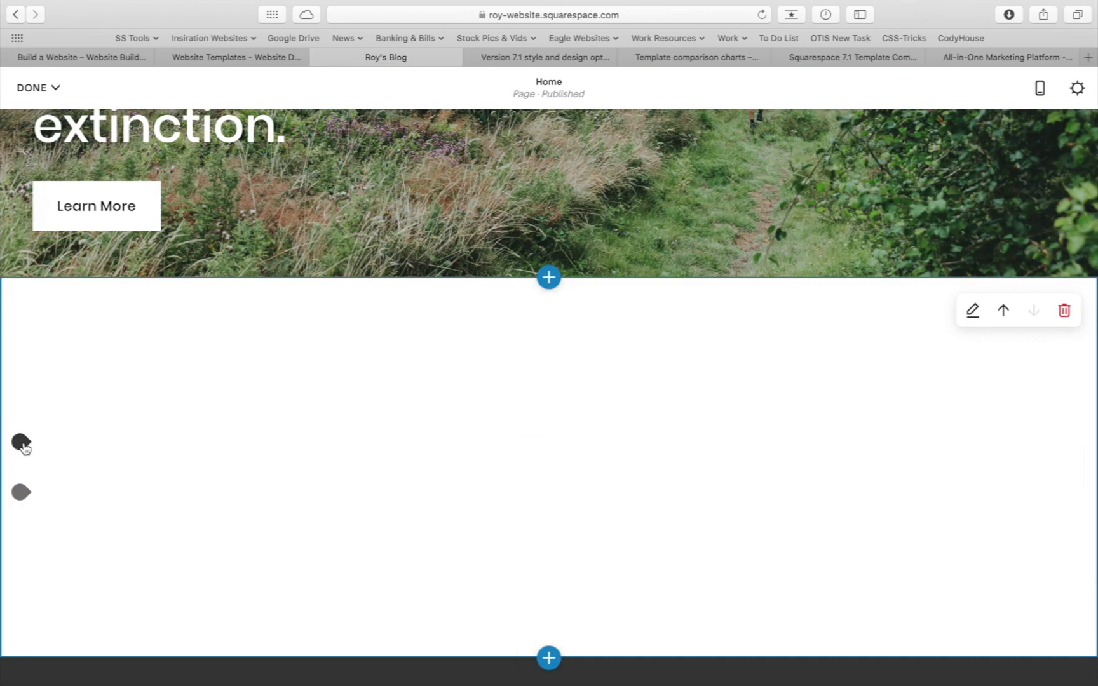
click(24, 447)
scroll(249, 563, down, 3)
scroll(250, 563, up, 5)
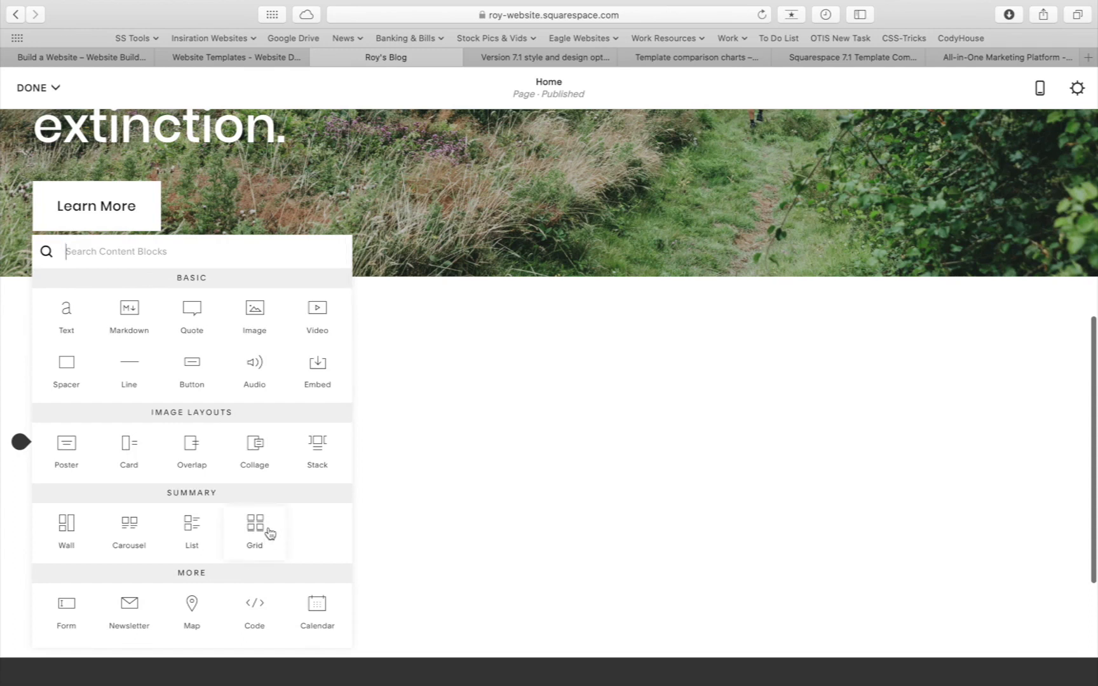
click(202, 538)
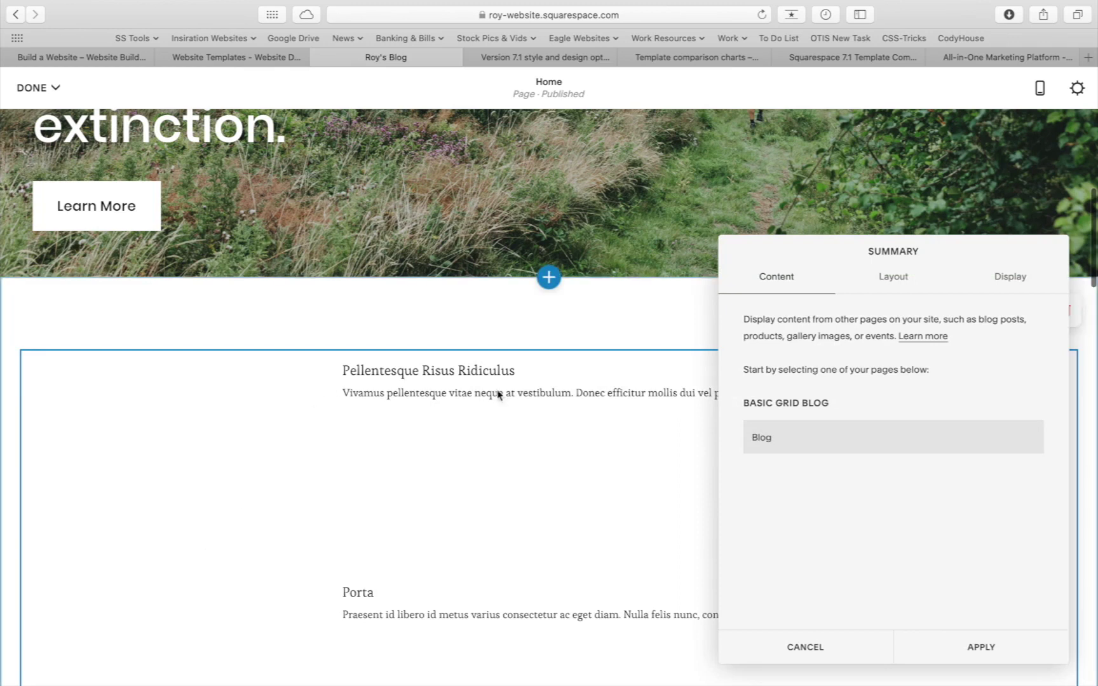
Choose the Blog page as the summary block's content source and apply it
click(802, 443)
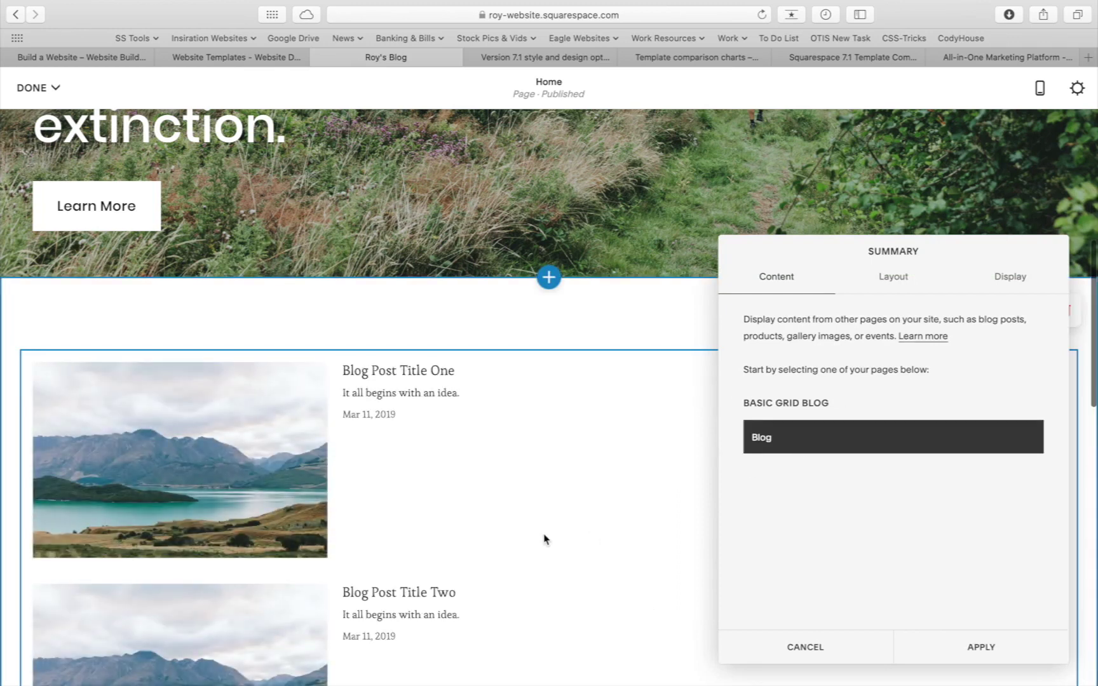
scroll(543, 539, down, 9)
scroll(544, 539, up, 11)
scroll(544, 539, down, 2)
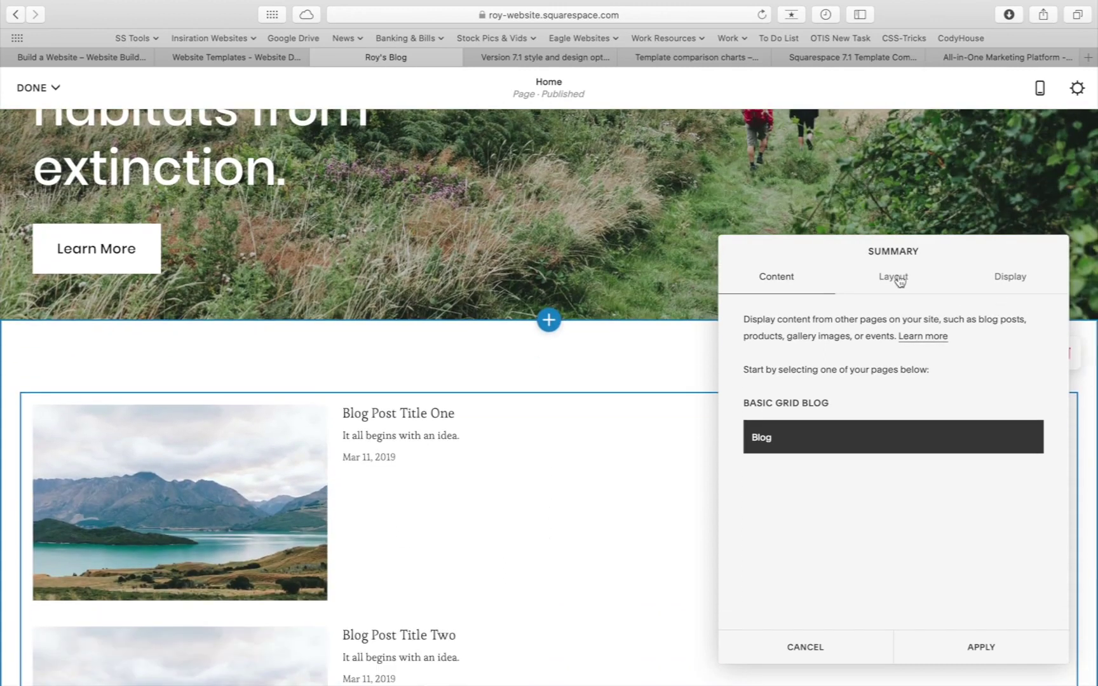
click(972, 651)
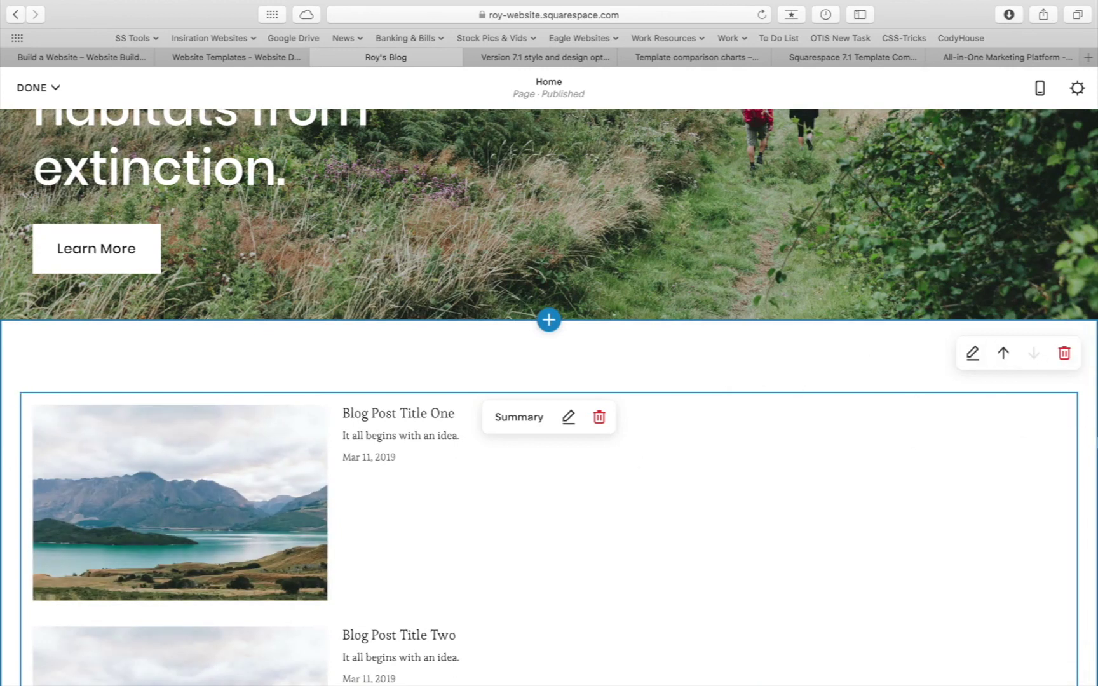
Set the blog summary section's content width to M and close its settings
click(973, 353)
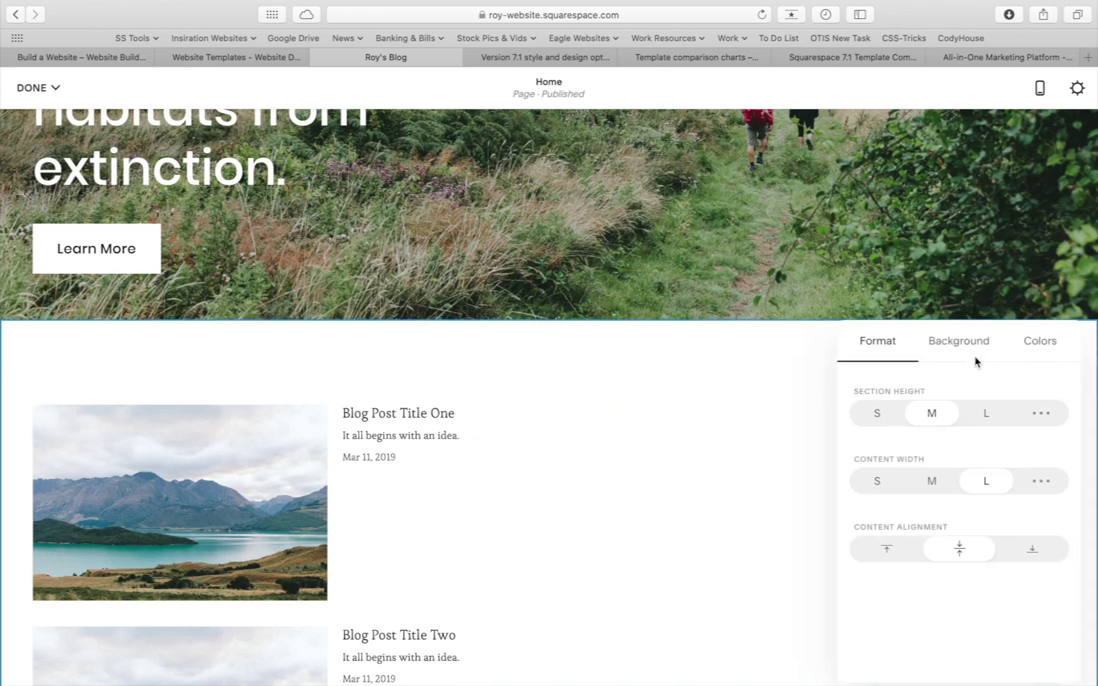
click(932, 484)
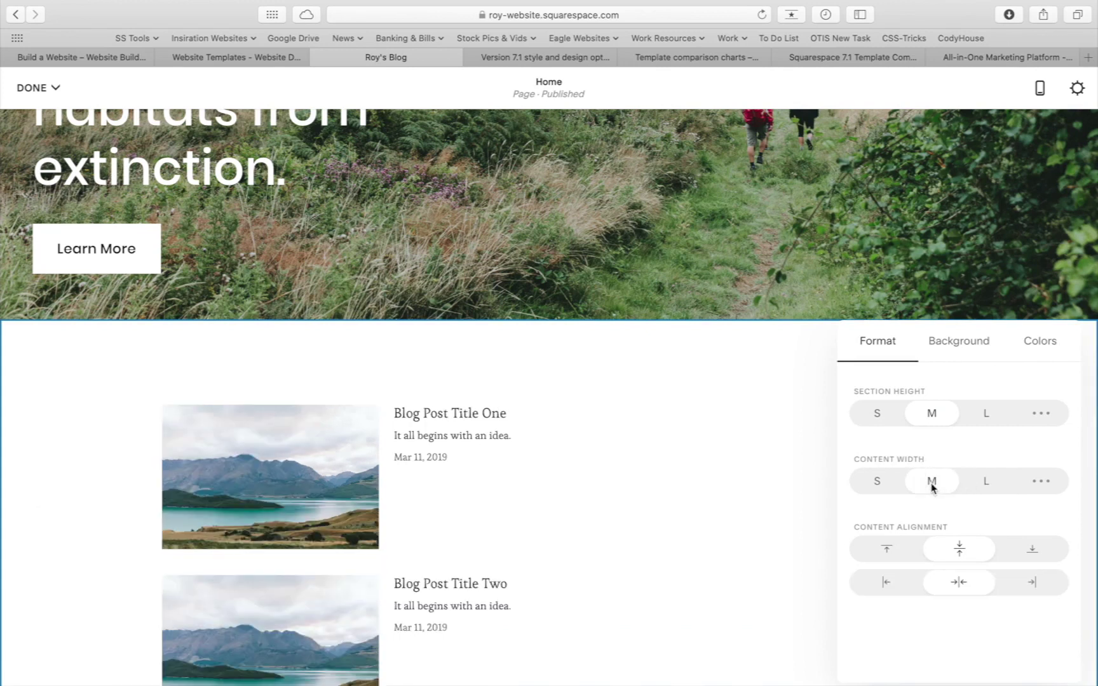
scroll(773, 555, down, 4)
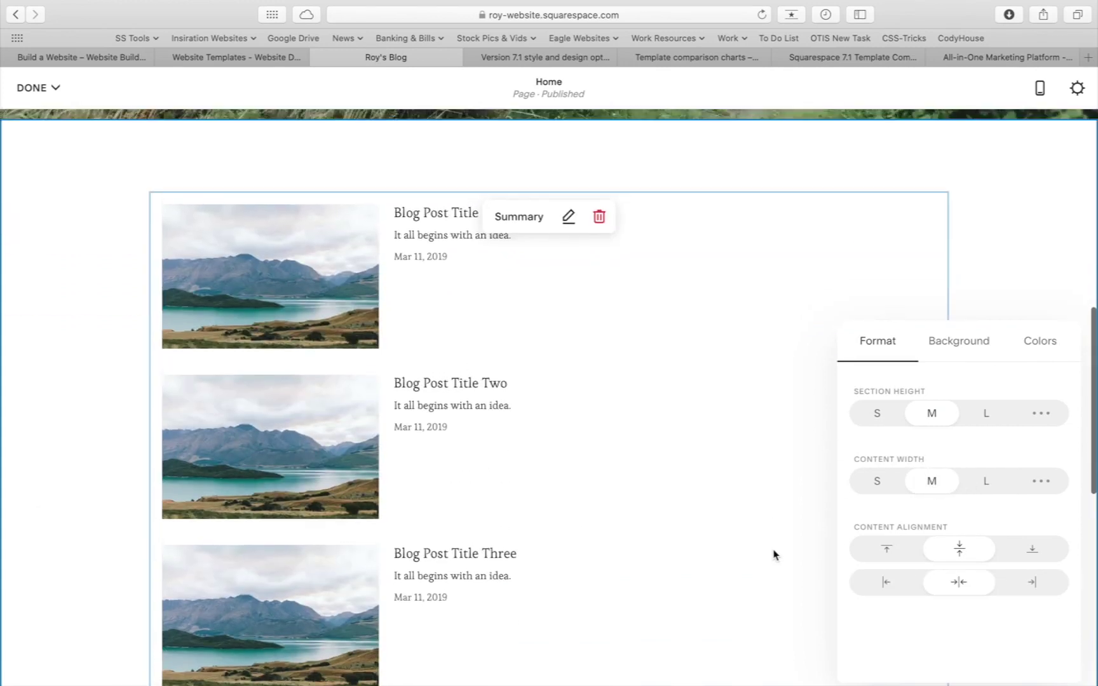
scroll(674, 613, down, 8)
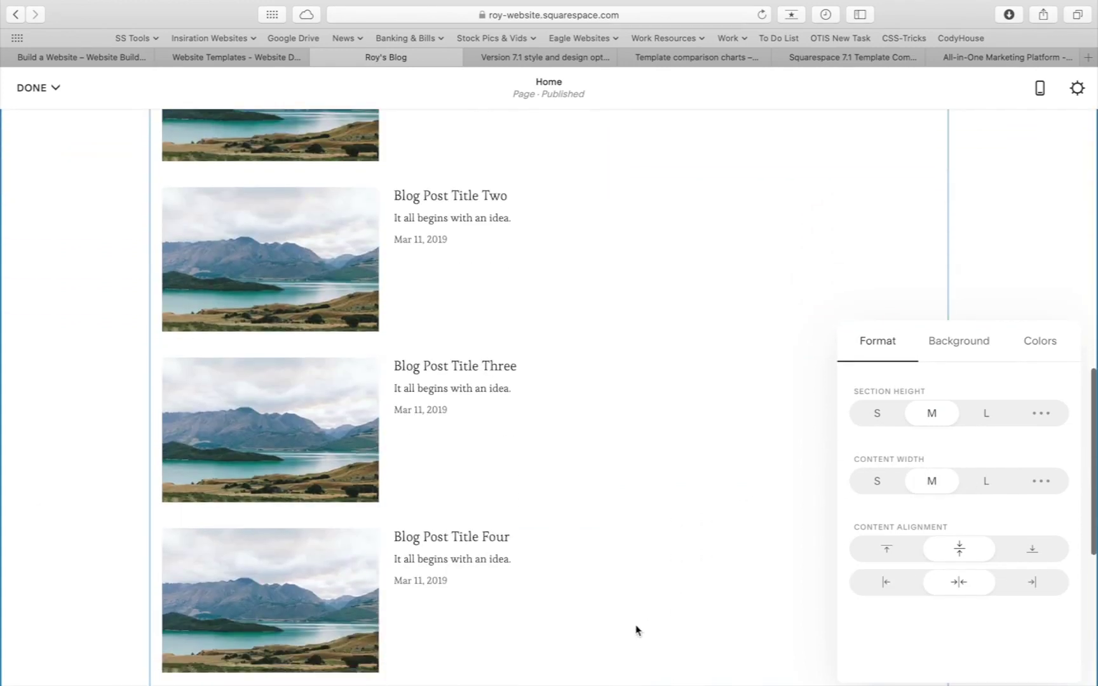
click(625, 617)
Delete the empty text block below the blog post list
scroll(626, 615, down, 3)
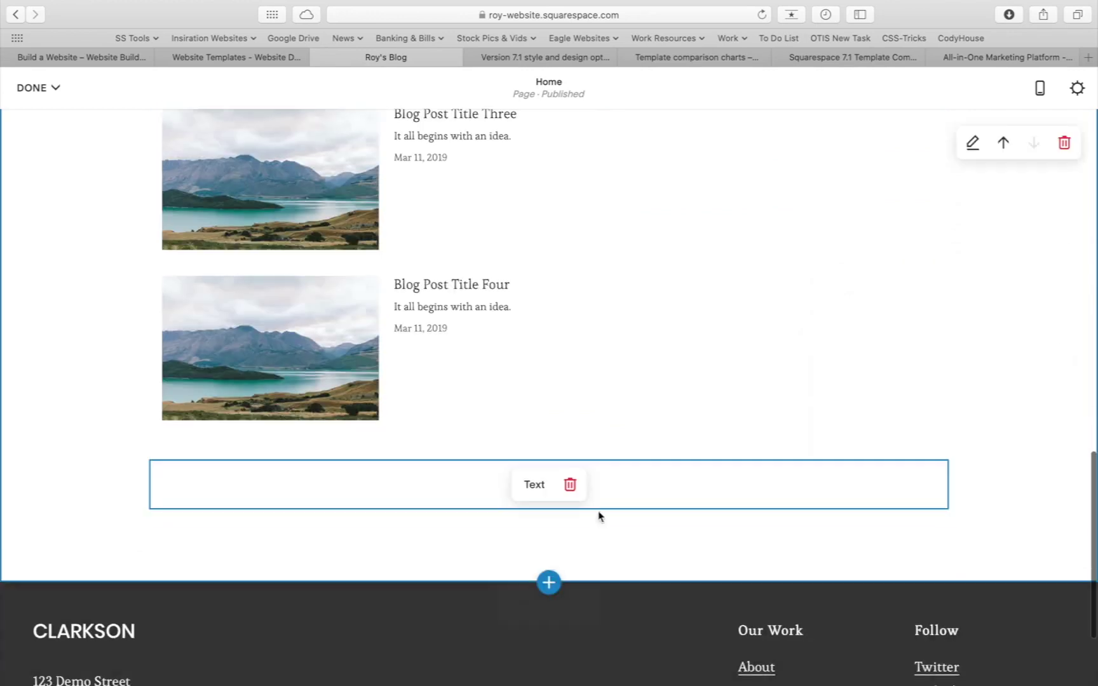
click(570, 484)
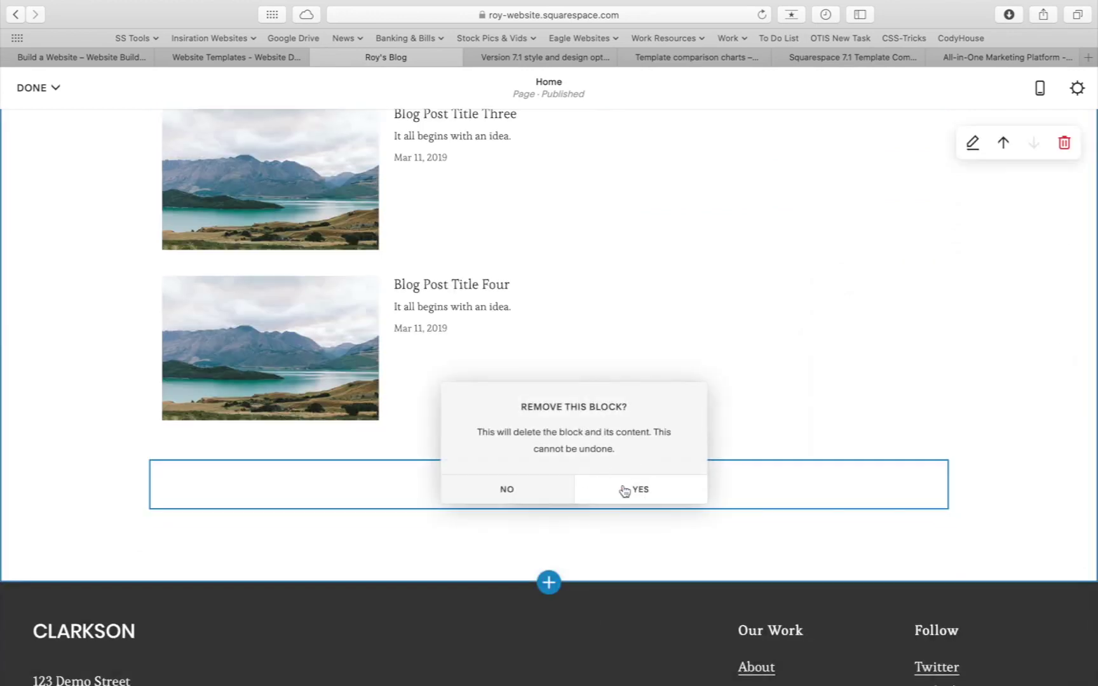
click(622, 487)
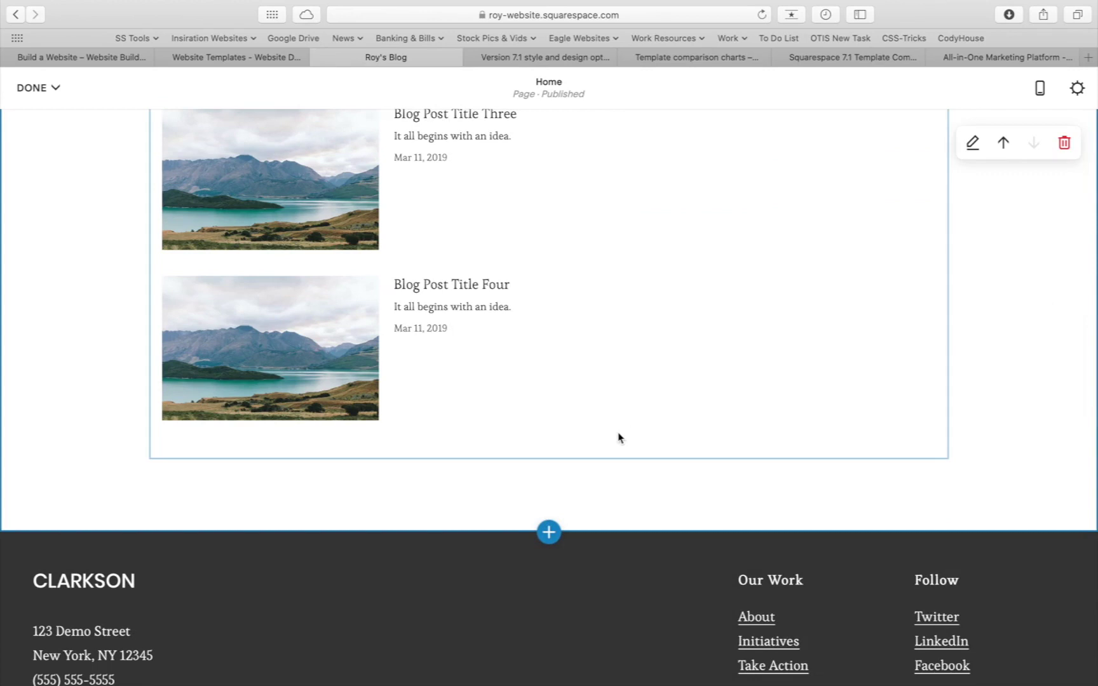
Add a Newsletter section with a background image and a centred email sign-up form below the blog summary section
click(549, 534)
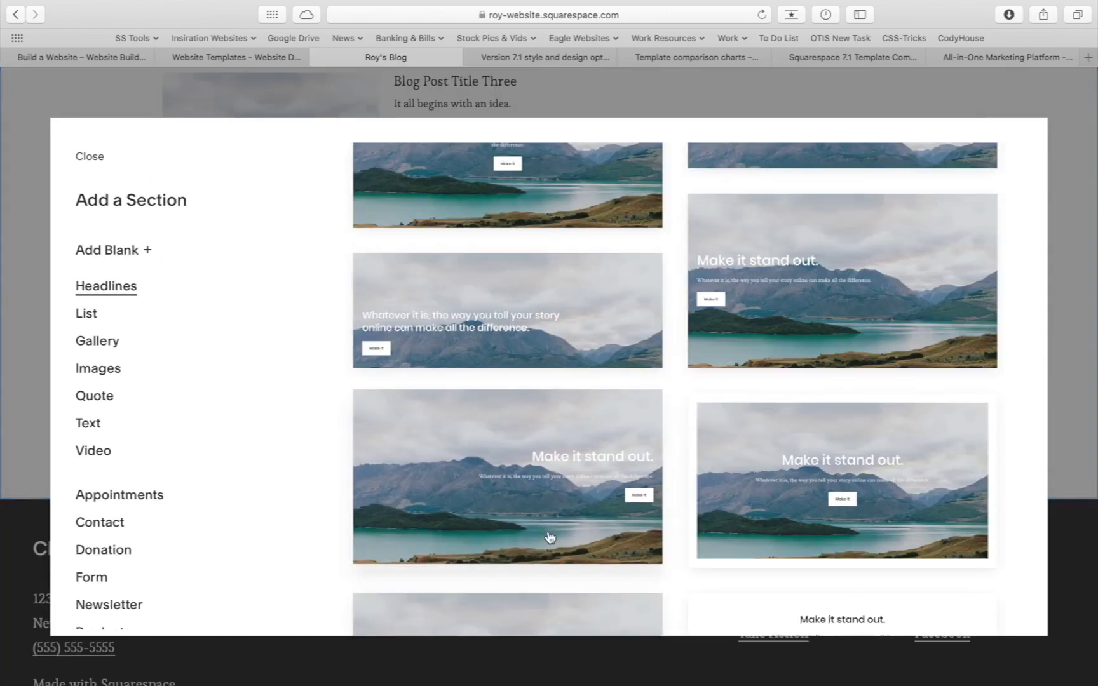
scroll(109, 509, down, 3)
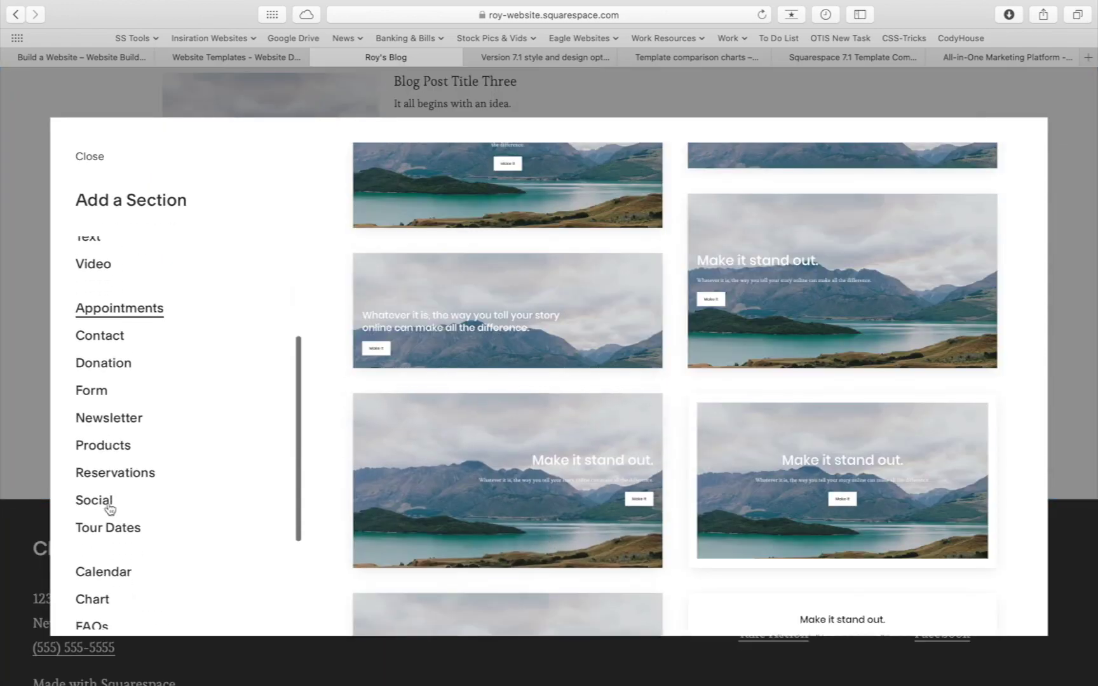
click(121, 423)
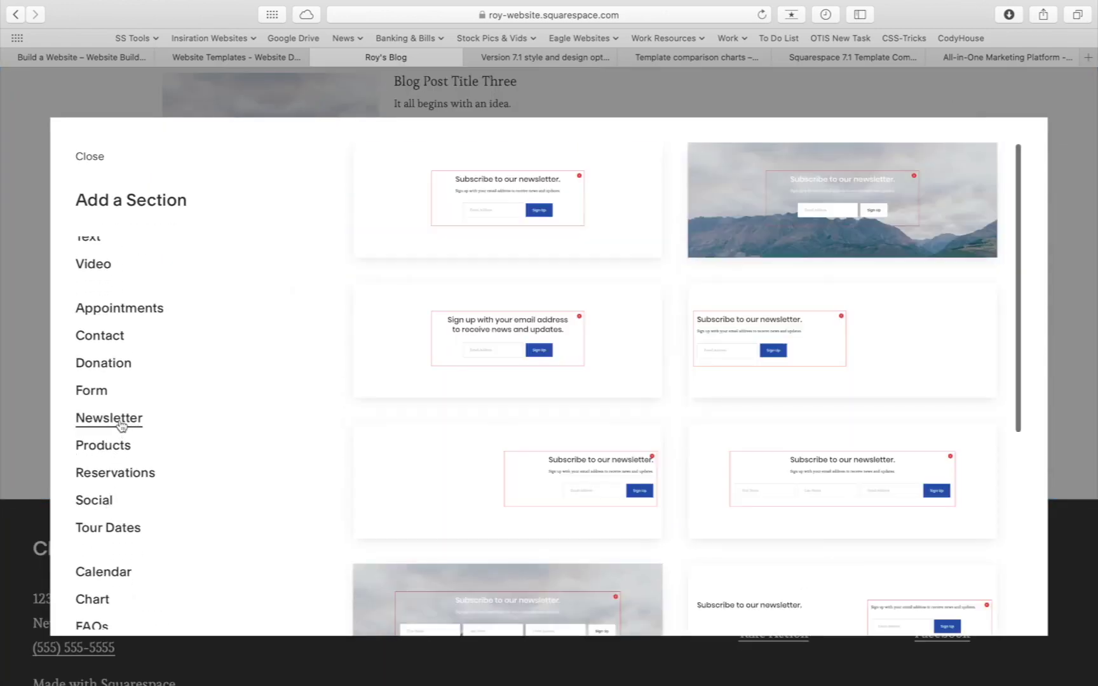
scroll(800, 433, down, 5)
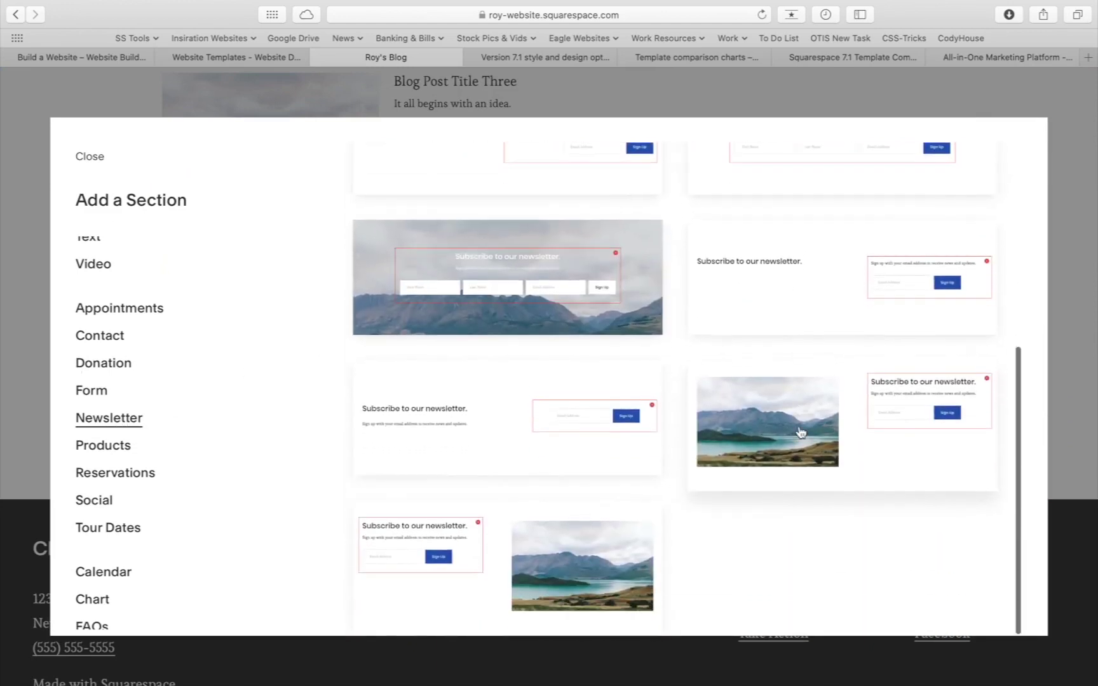
scroll(802, 483, up, 5)
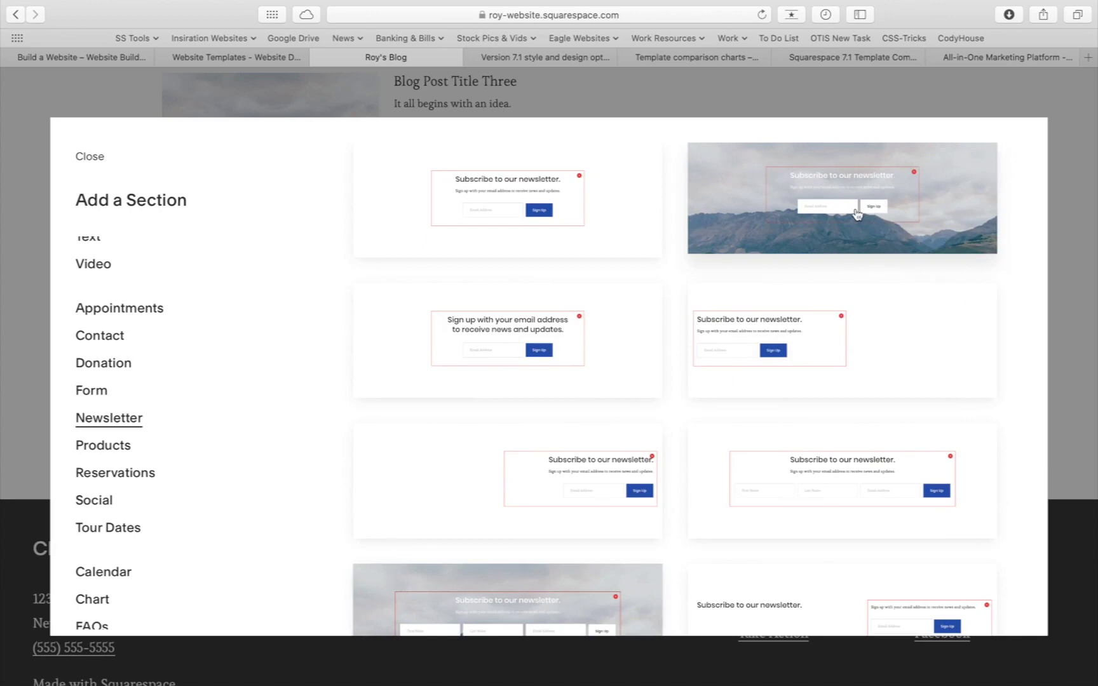
click(830, 219)
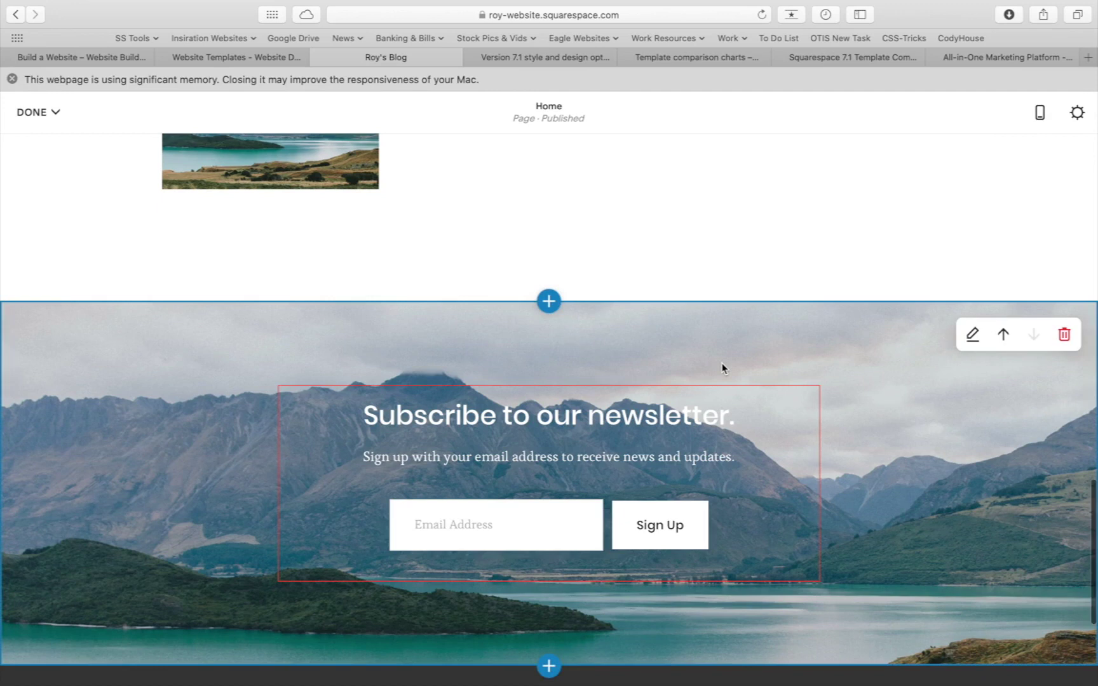
Review the whole Home page from the header and banner through the blog summary and newsletter sections to the footer
scroll(721, 363, down, 3)
scroll(721, 363, up, 20)
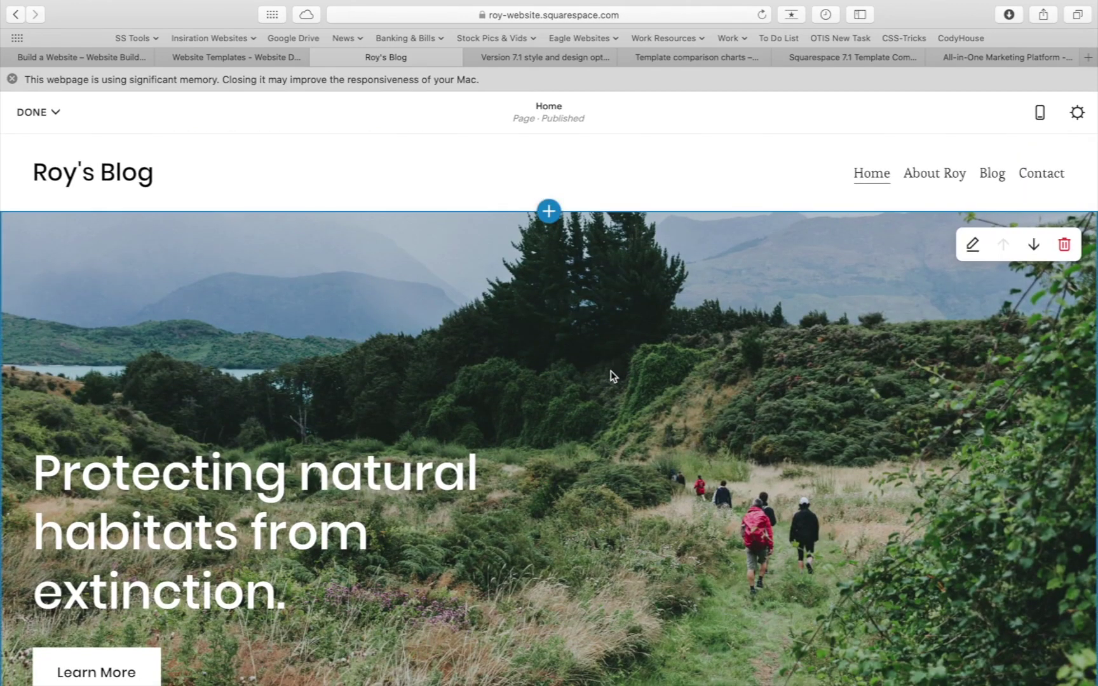
scroll(610, 375, down, 7)
scroll(348, 235, up, 7)
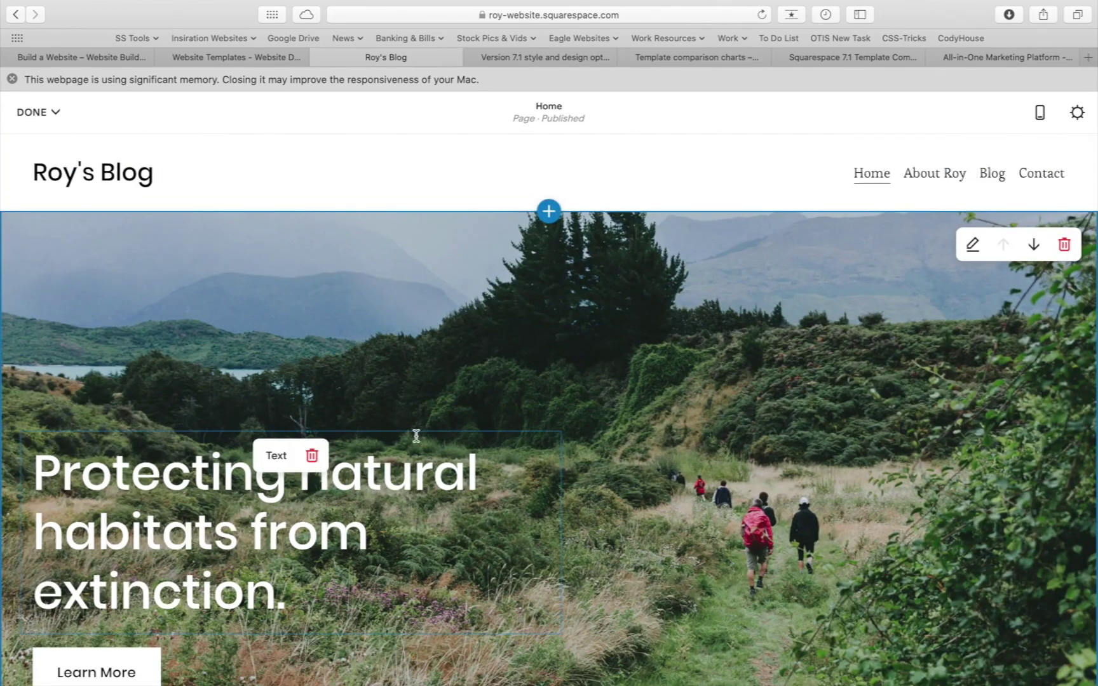
scroll(417, 435, down, 1)
scroll(416, 436, down, 15)
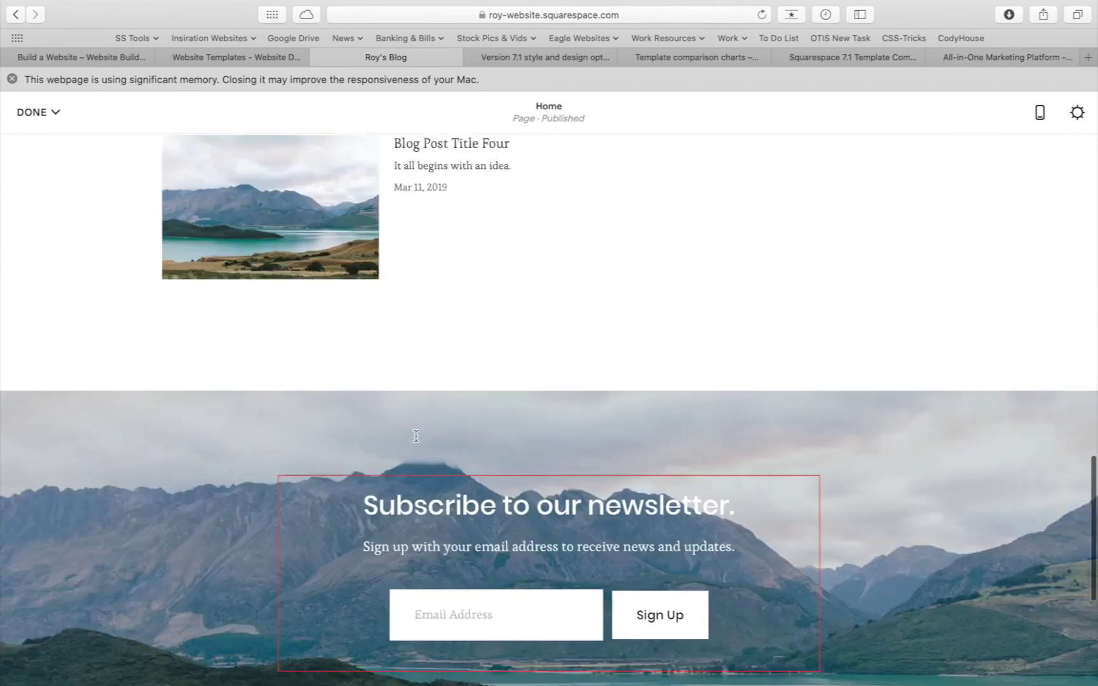
scroll(417, 436, down, 4)
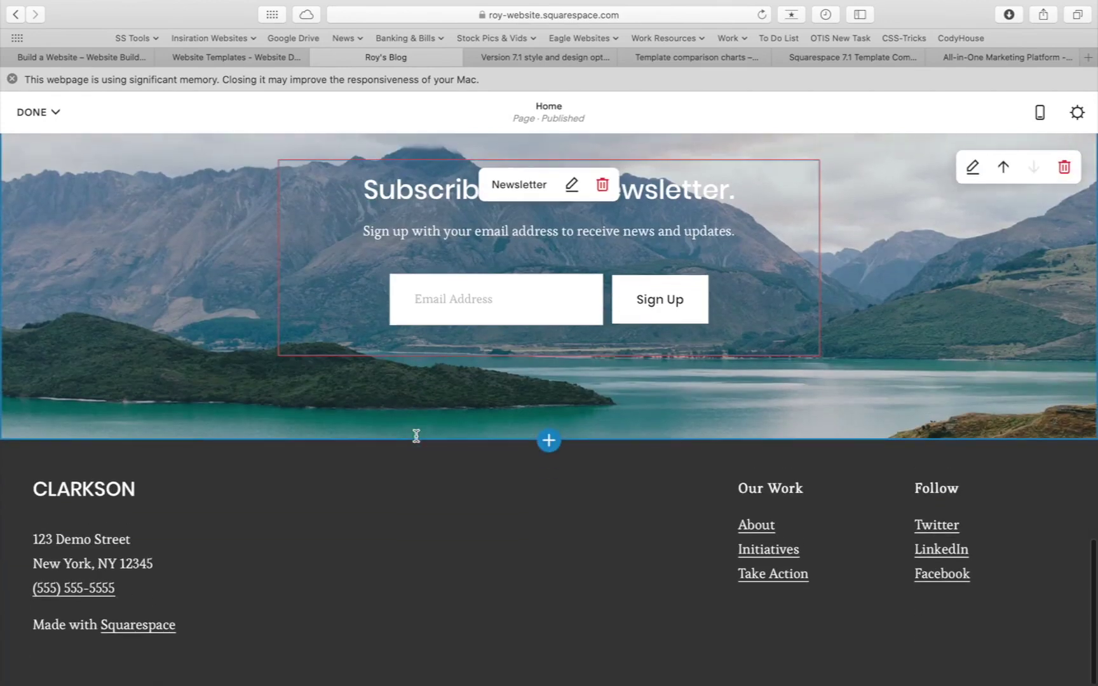
mouse_move(517, 541)
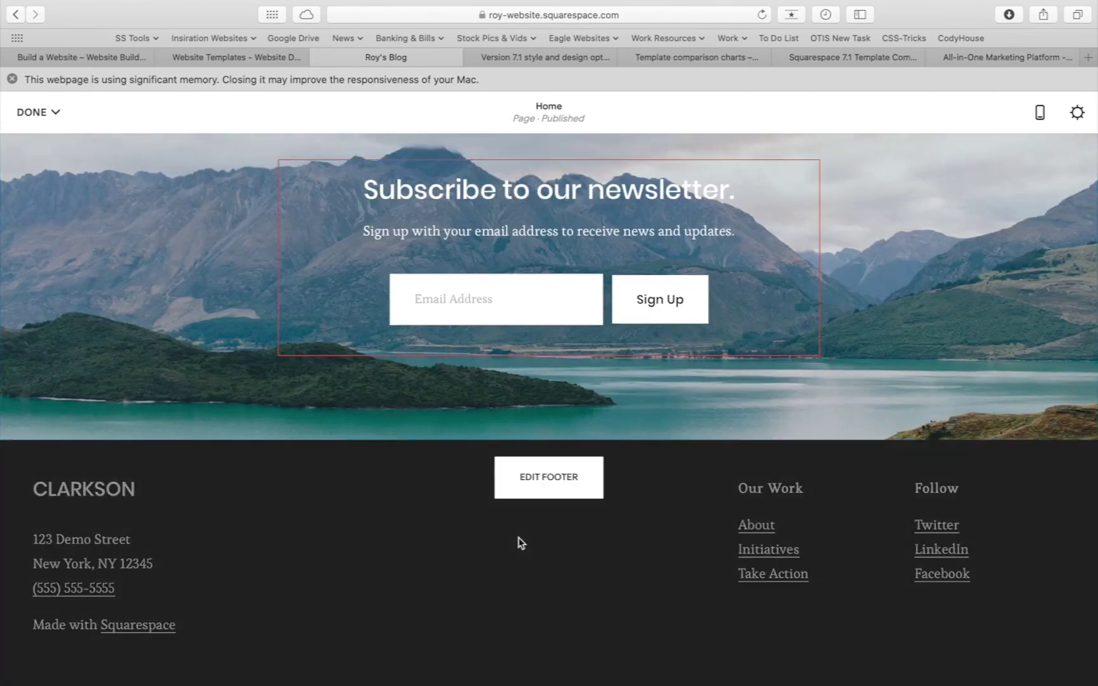
scroll(451, 576, up, 20)
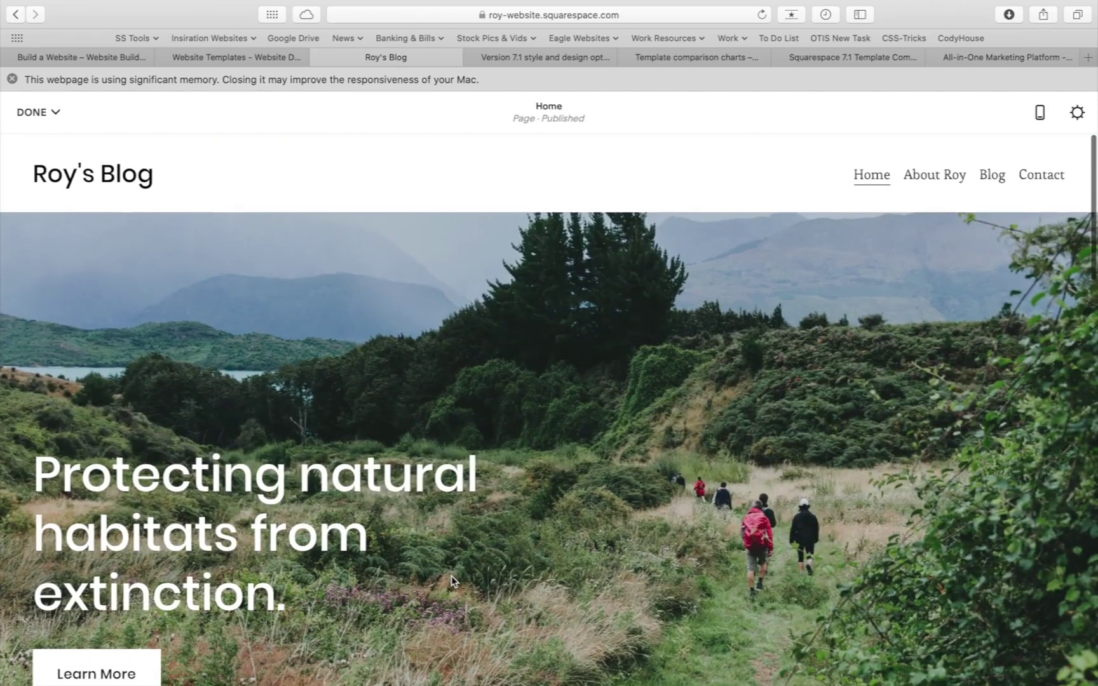